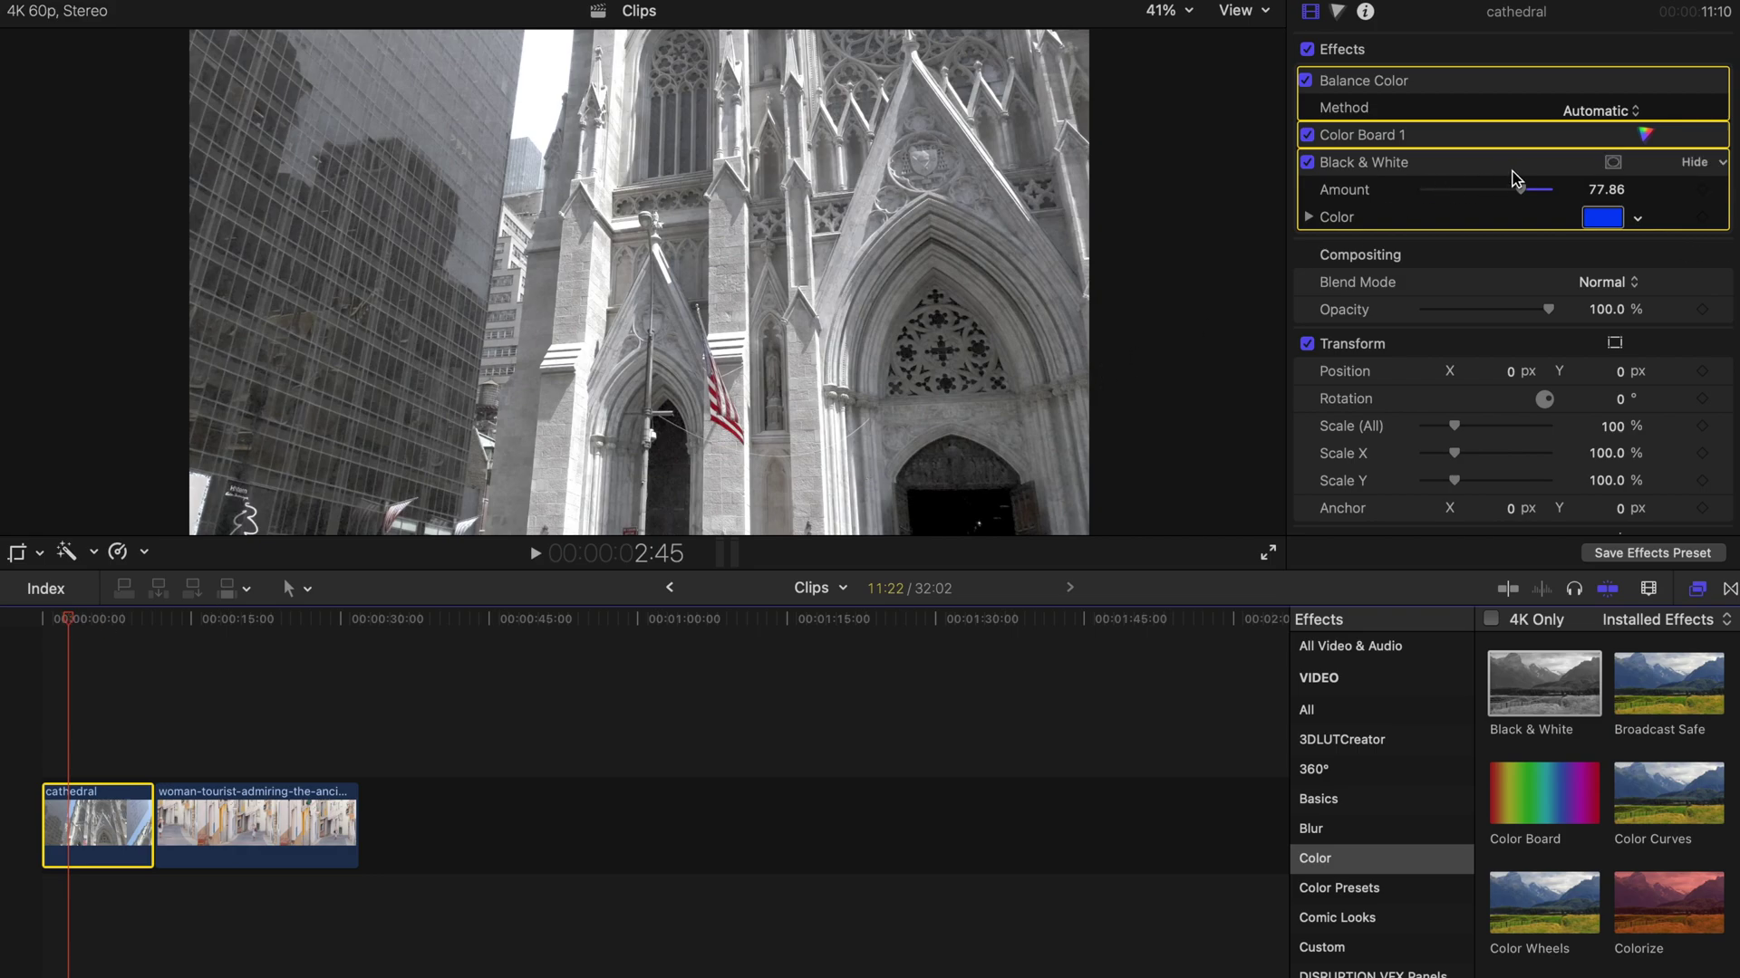
Raise the Black & White Amount to 100 and return to the timeline start
{"action": "left_click_drag", "start_coordinate": [1528, 192], "coordinate": [1595, 186]}
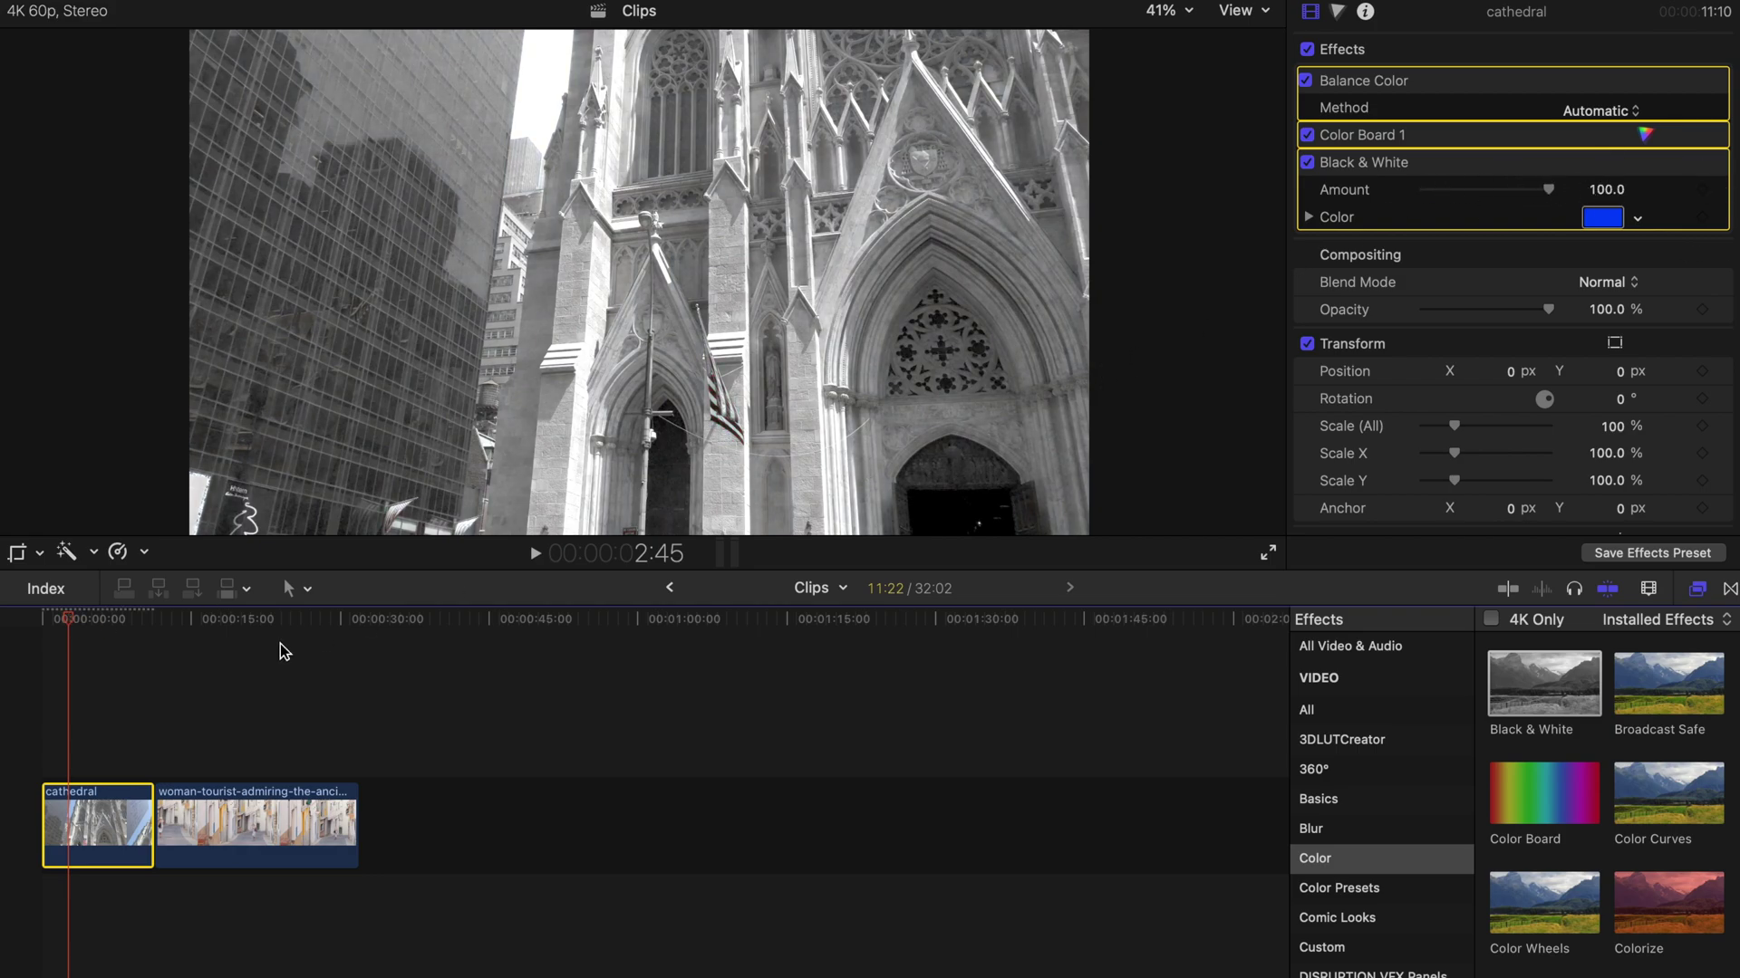
{"action": "left_click", "coordinate": [48, 620]}
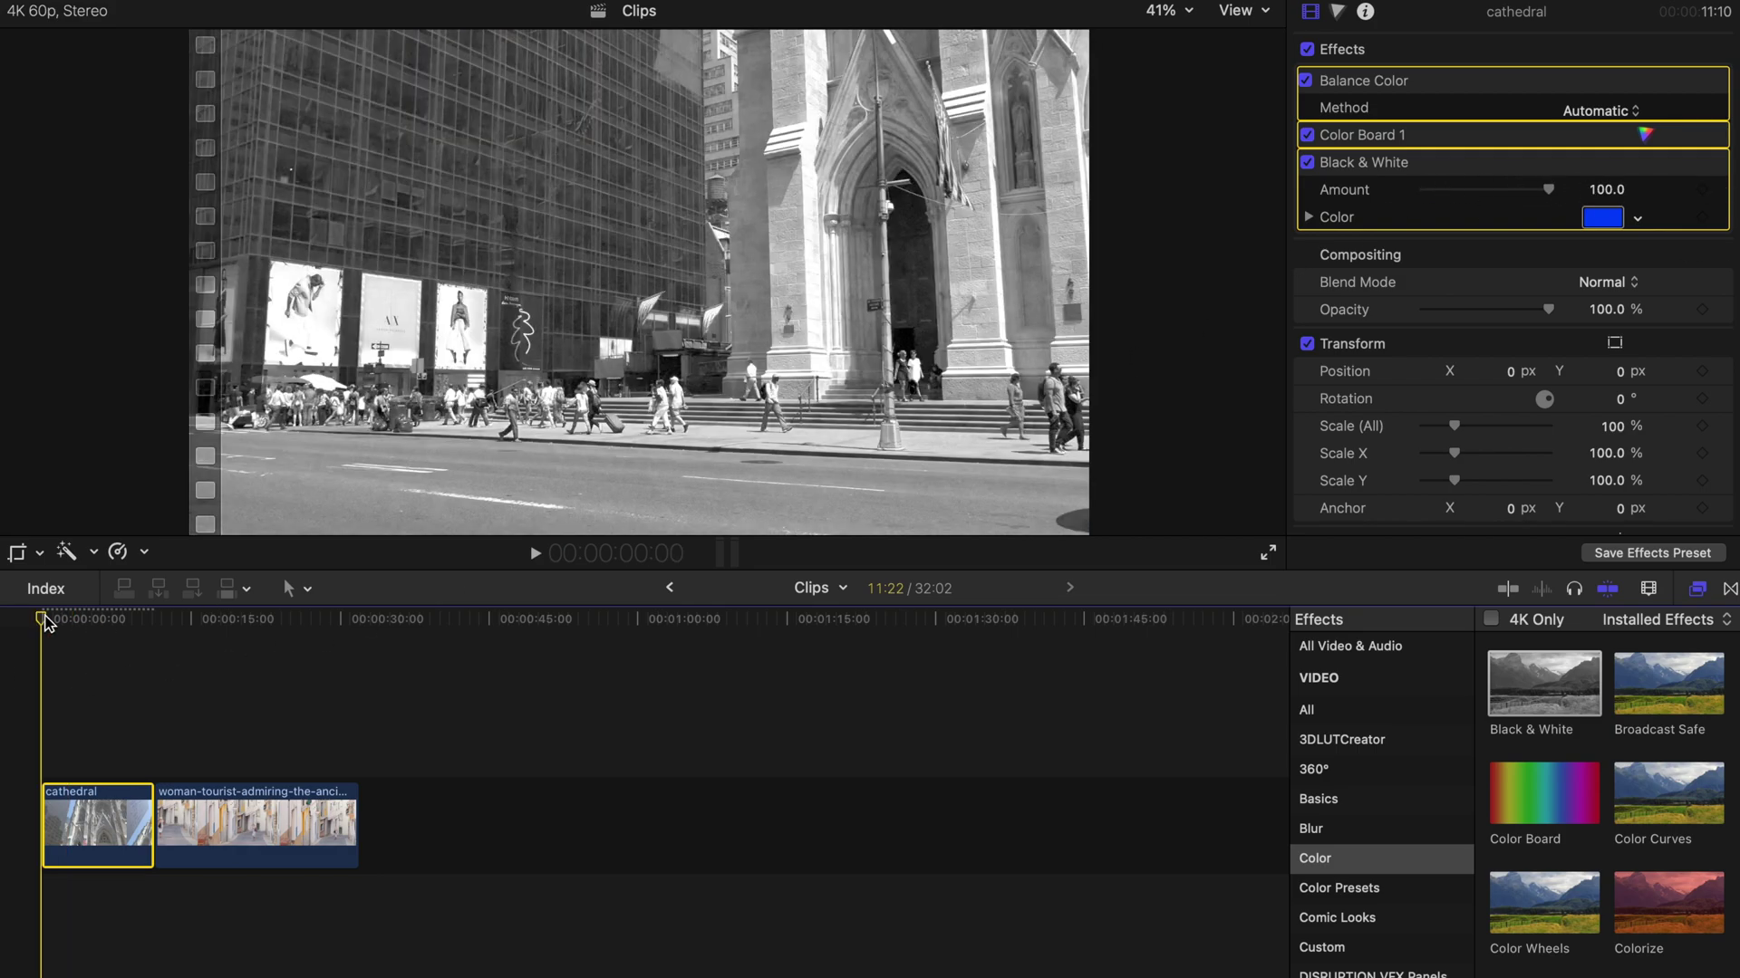
{"action": "left_click", "coordinate": [201, 633]}
Delete Balance Color, Color Board 1 and Black & White from the cathedral clip
{"action": "left_click", "coordinate": [109, 820]}
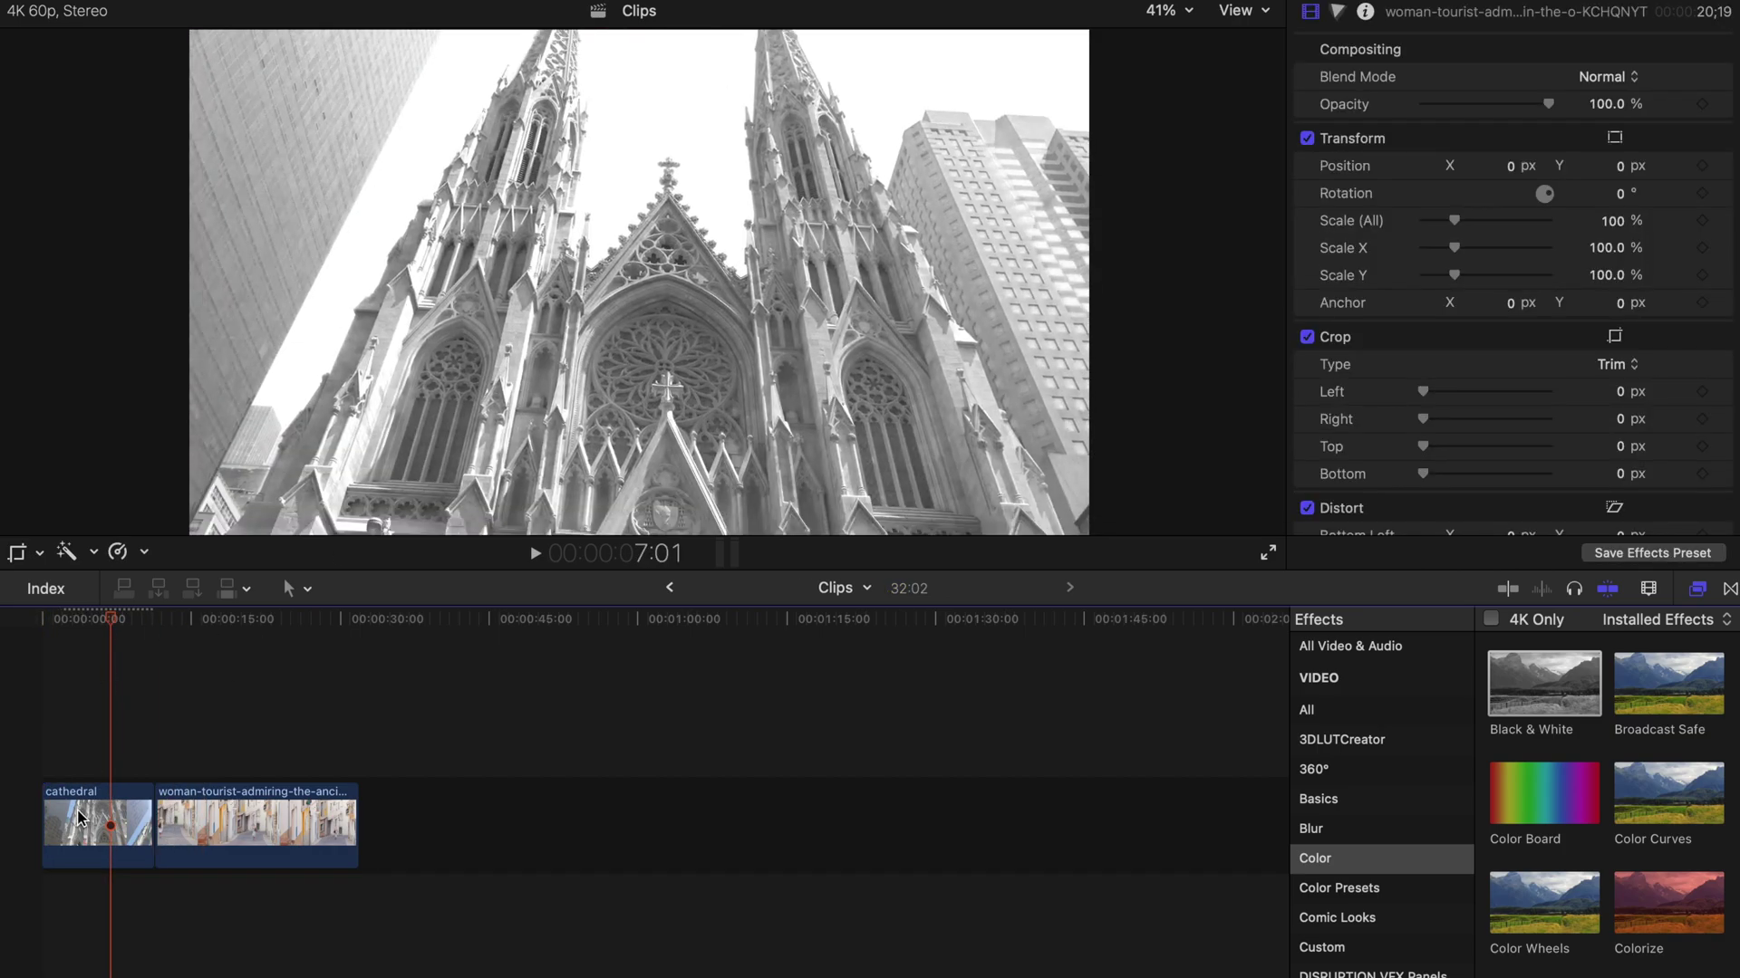
{"action": "left_click", "coordinate": [1374, 82]}
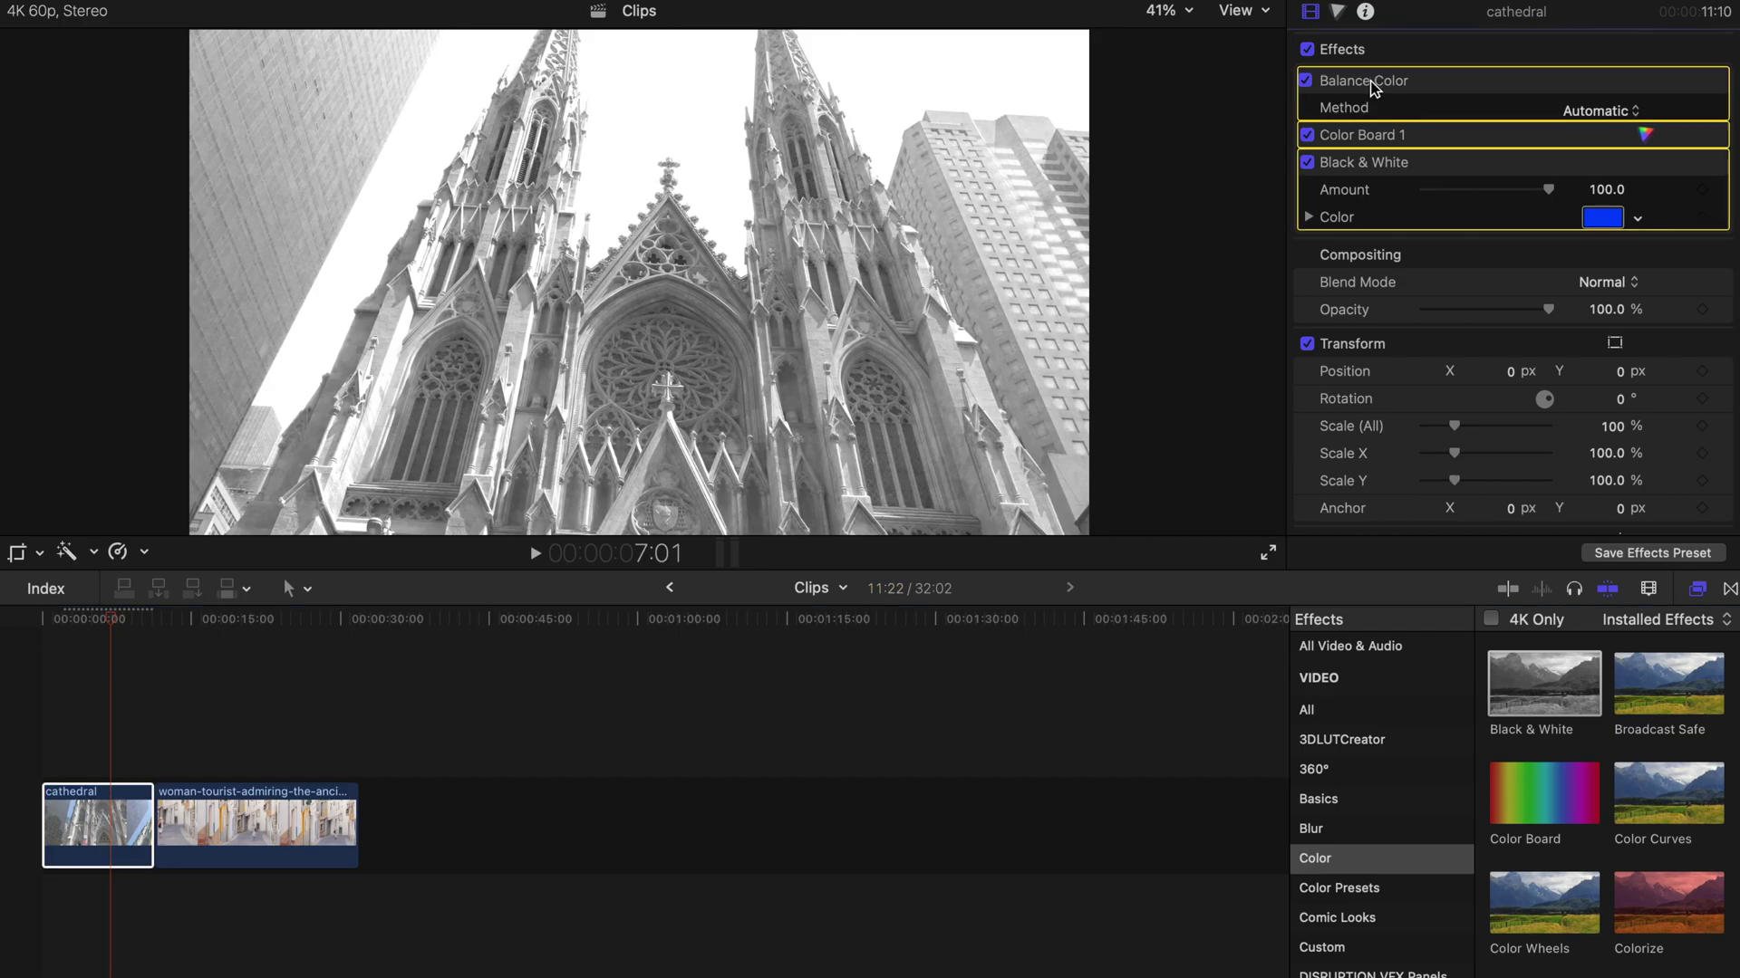
{"action": "key", "text": "Delete"}
{"action": "left_click_drag", "start_coordinate": [81, 616], "coordinate": [38, 606]}
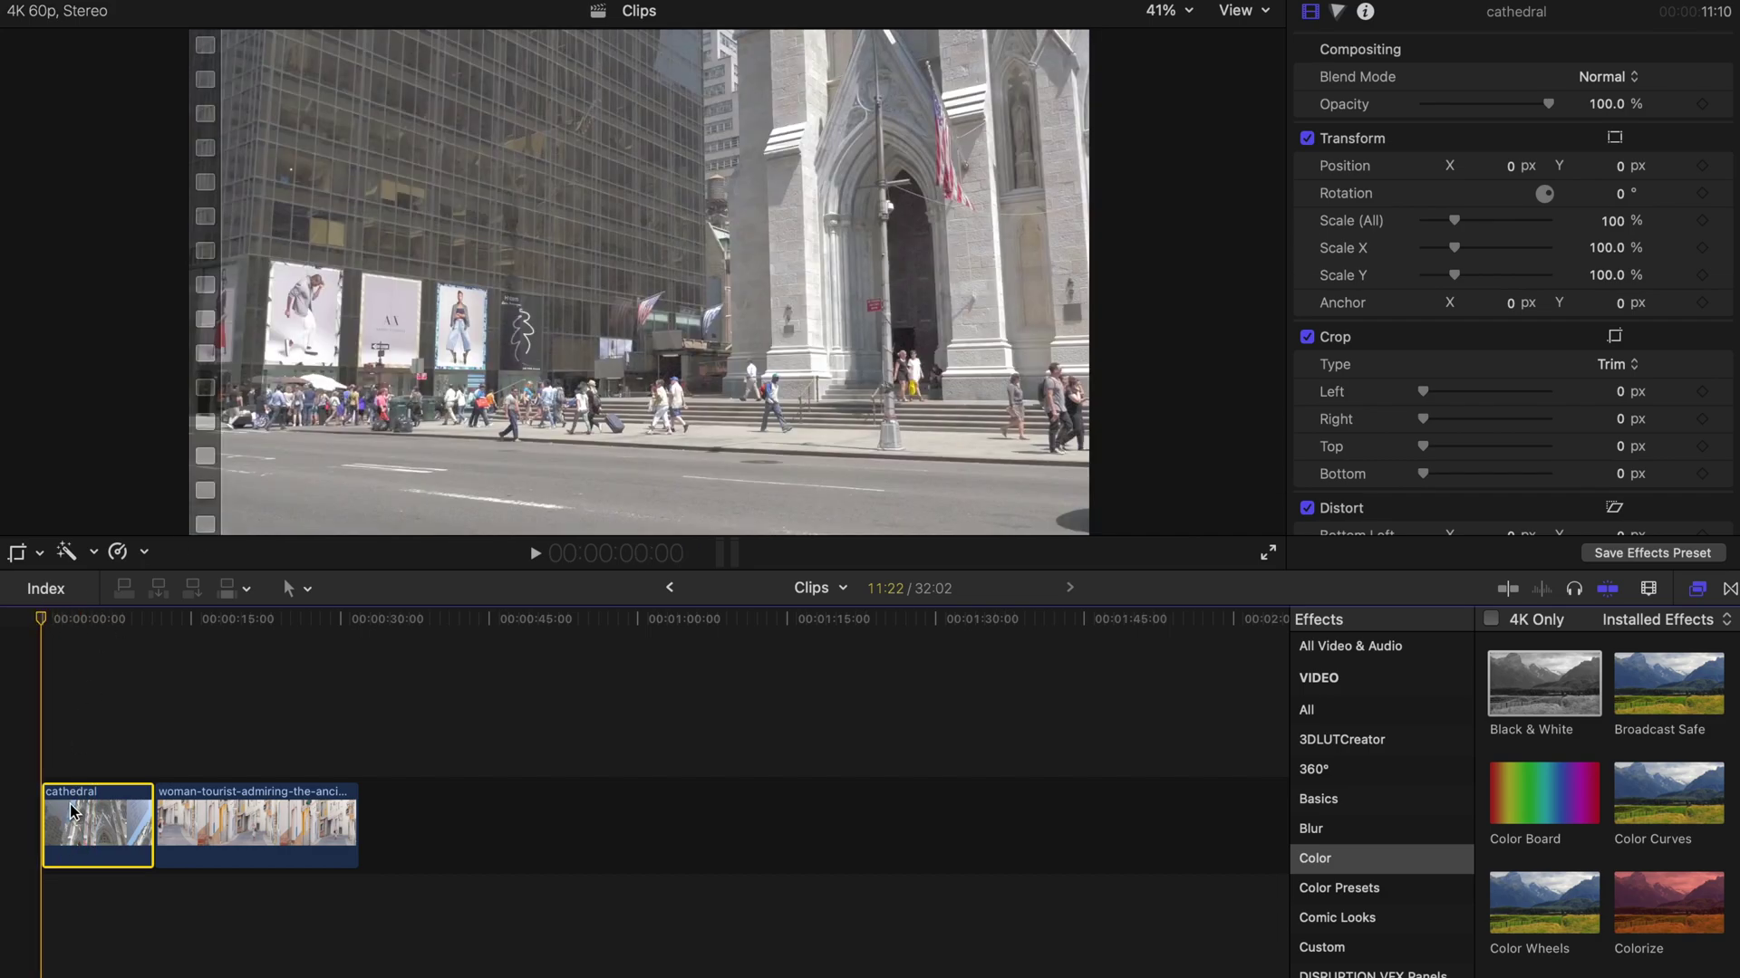
Apply automatic Balance Color to the cathedral clip and preview the facade frame
{"action": "left_click", "coordinate": [92, 555]}
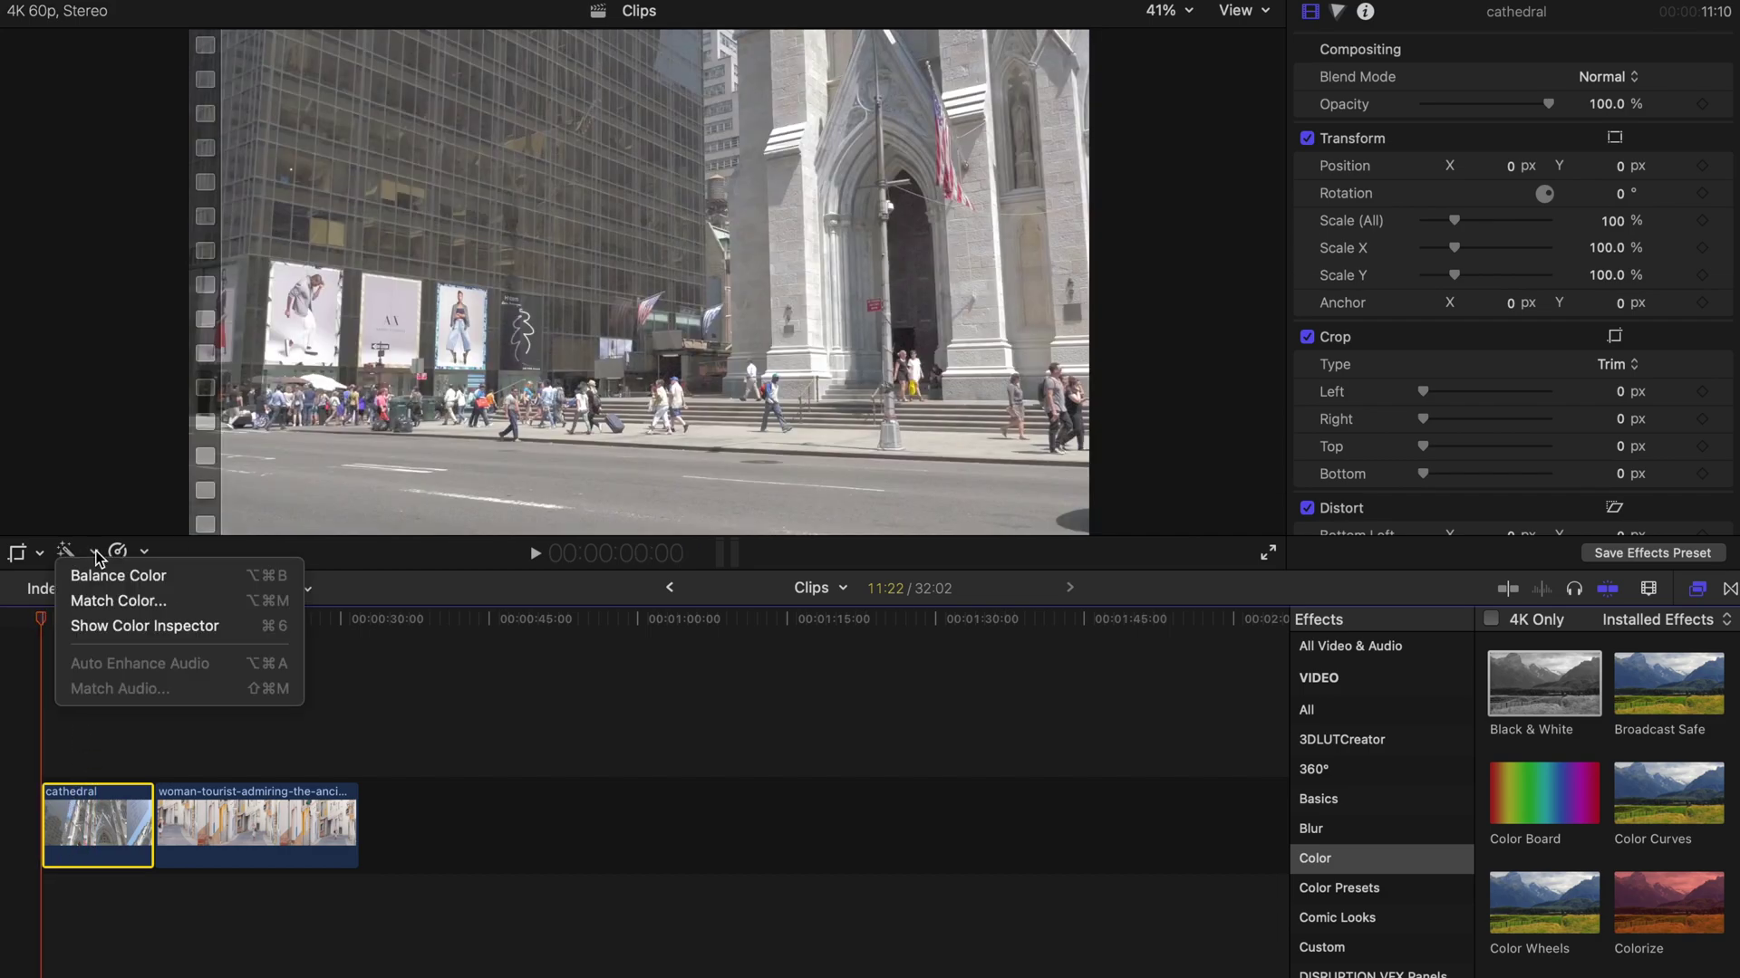
{"action": "left_click", "coordinate": [95, 577]}
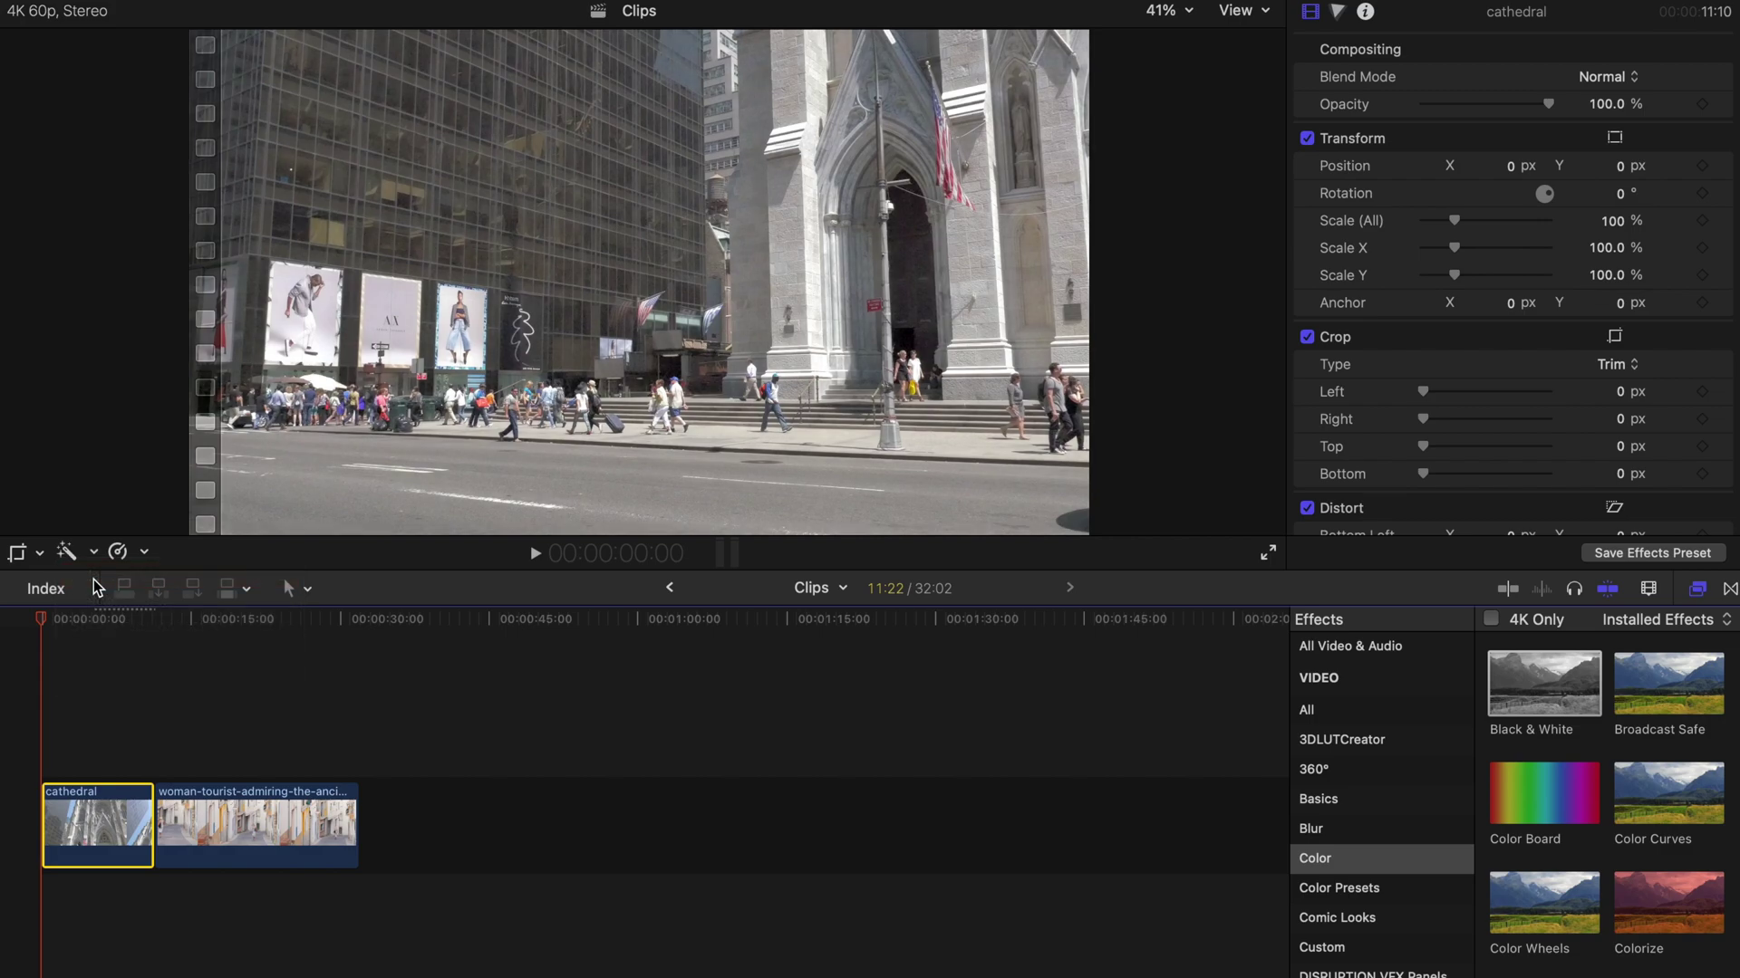
{"action": "left_click", "coordinate": [65, 623]}
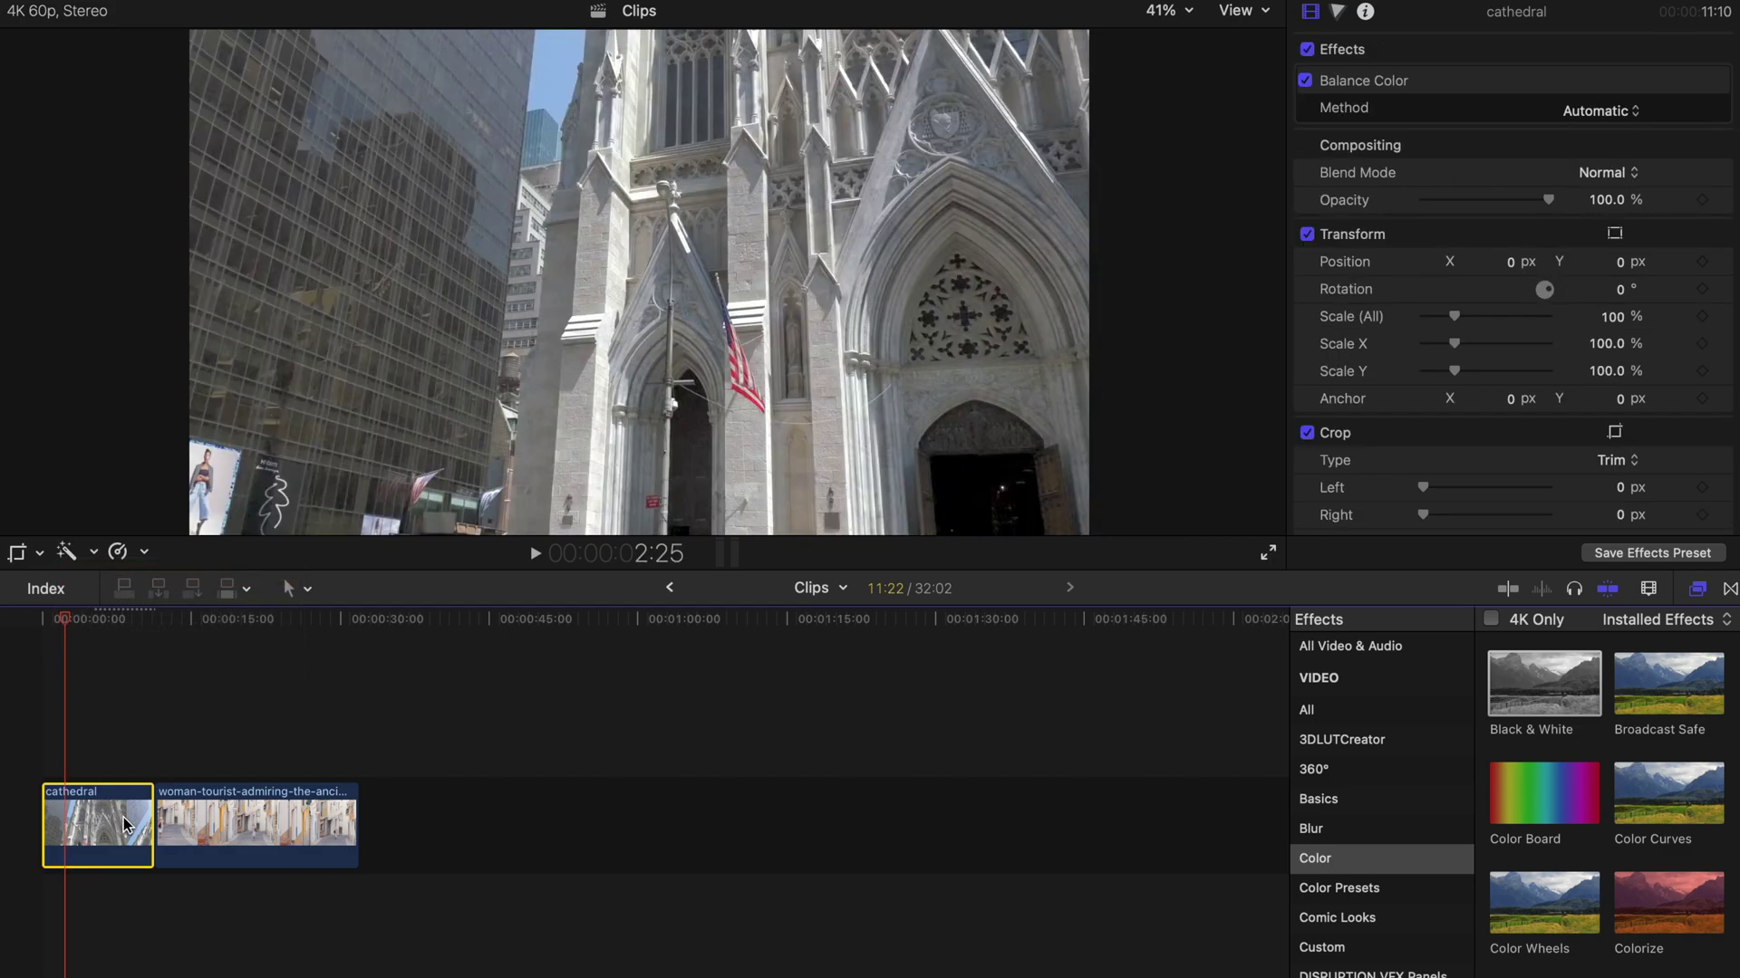
{"action": "left_click", "coordinate": [105, 619]}
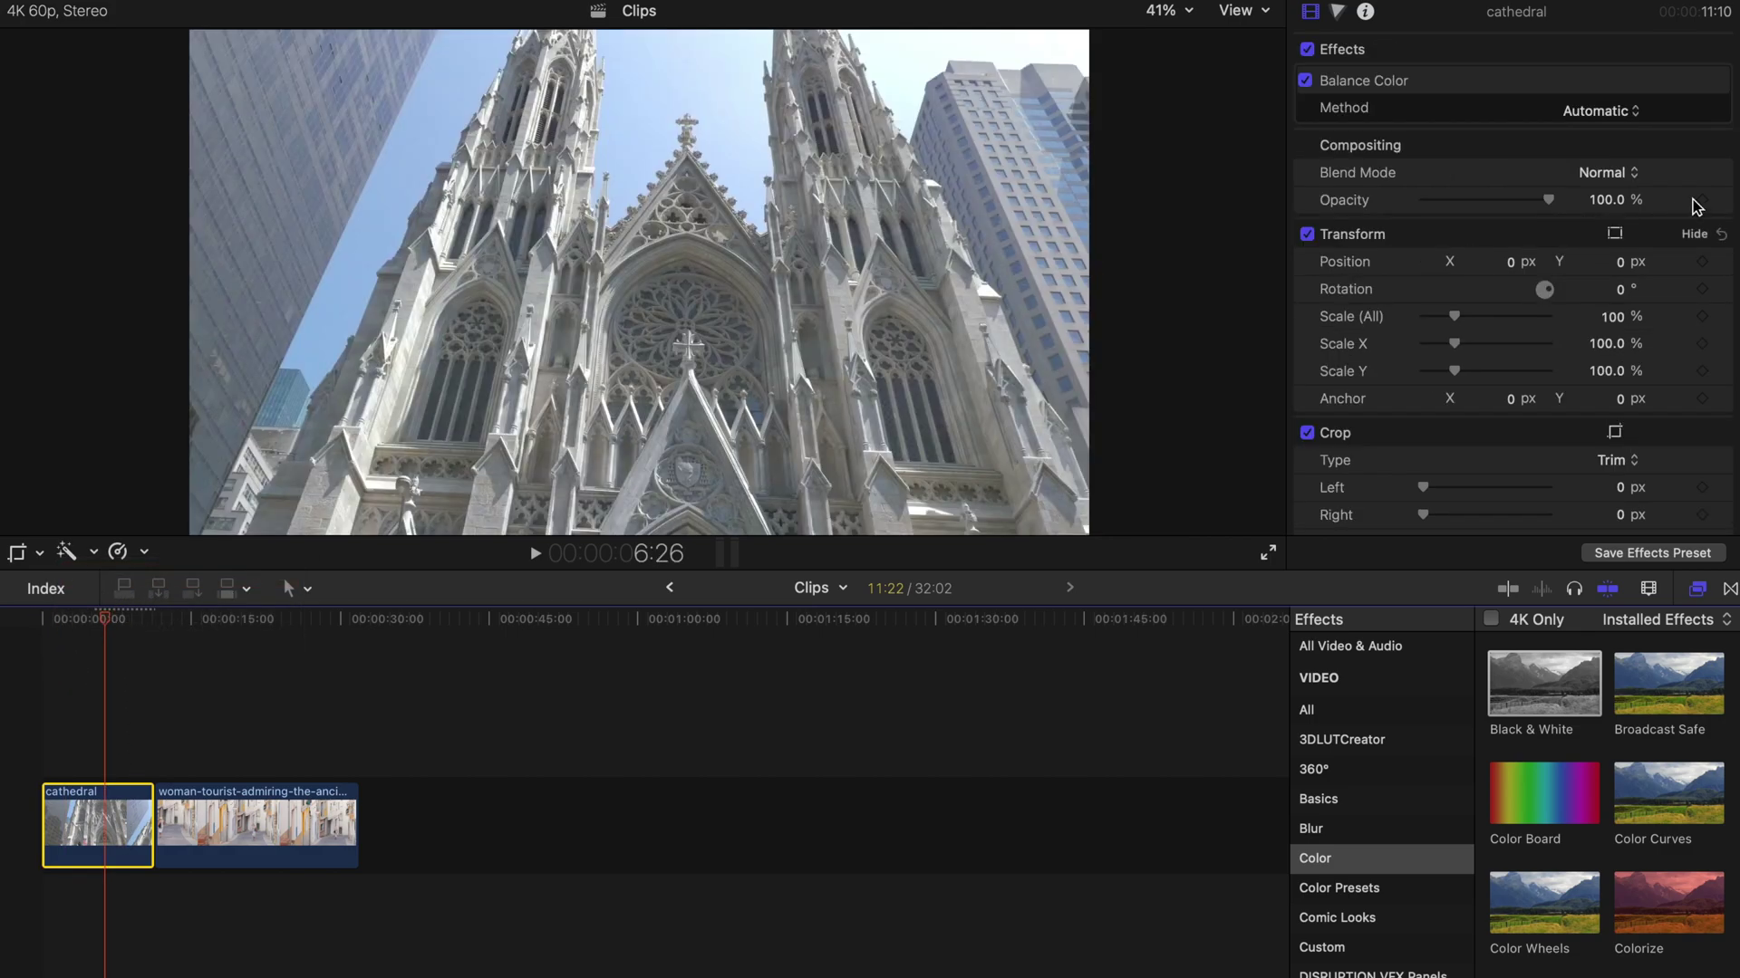
Raise the Color Board global saturation to 100%
{"action": "left_click", "coordinate": [1339, 11]}
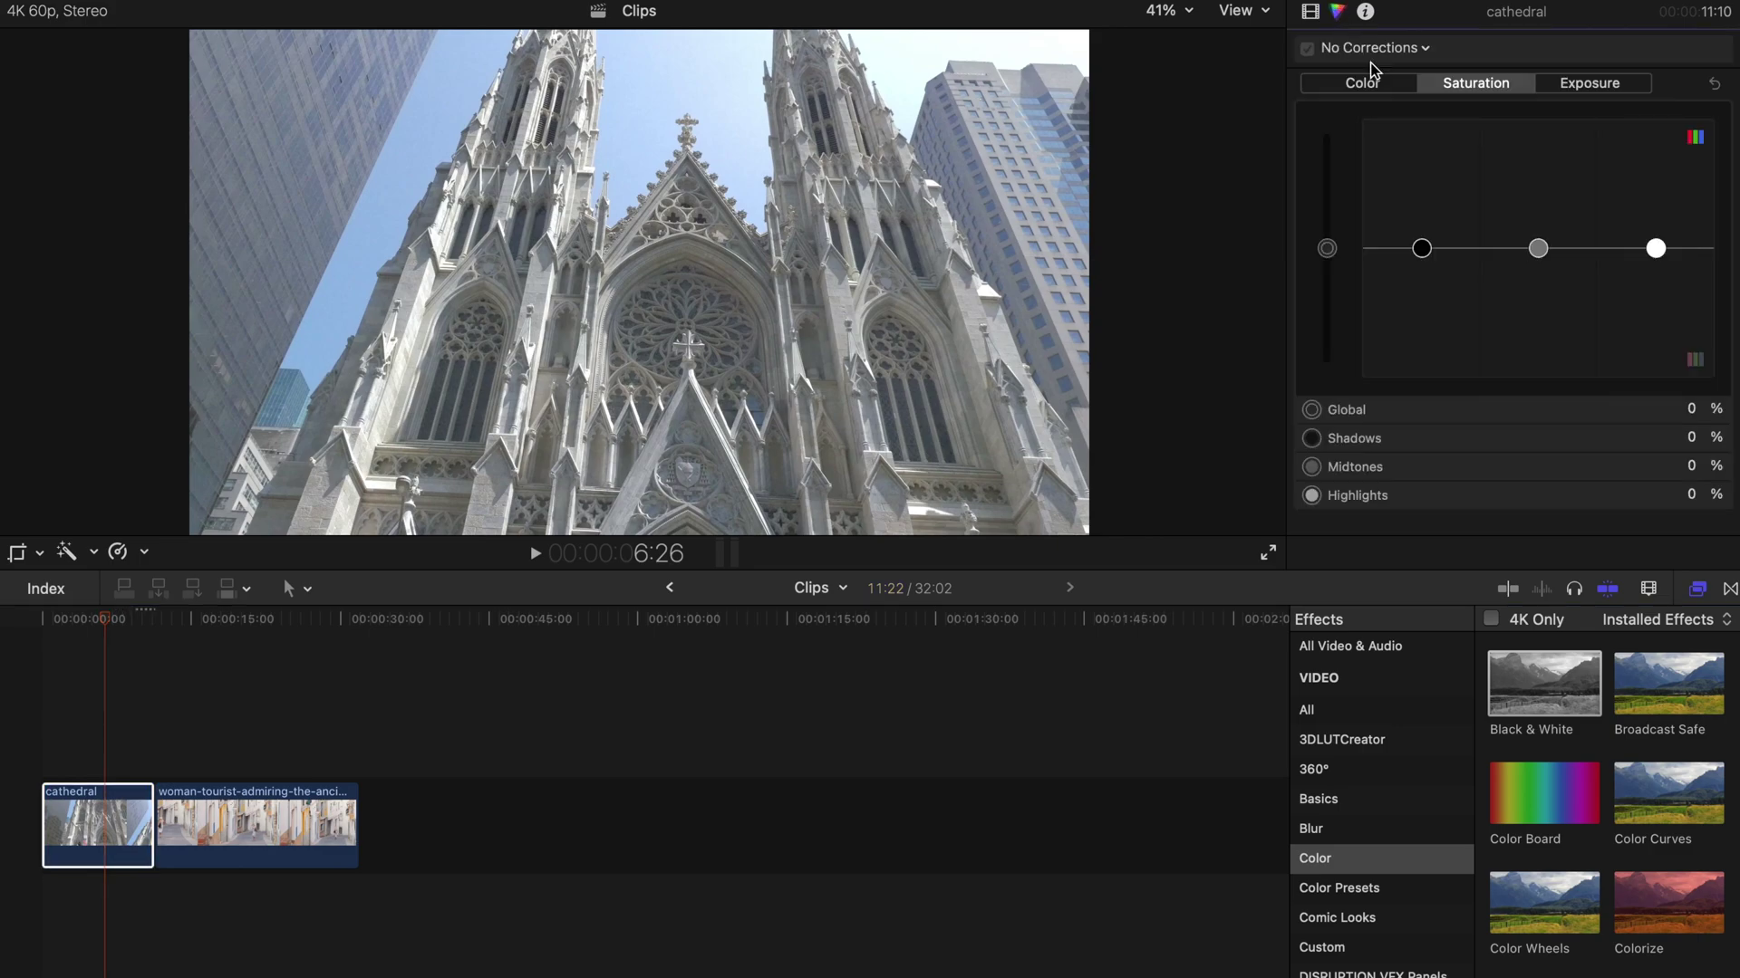
{"action": "left_click_drag", "start_coordinate": [1326, 248], "coordinate": [1327, 118]}
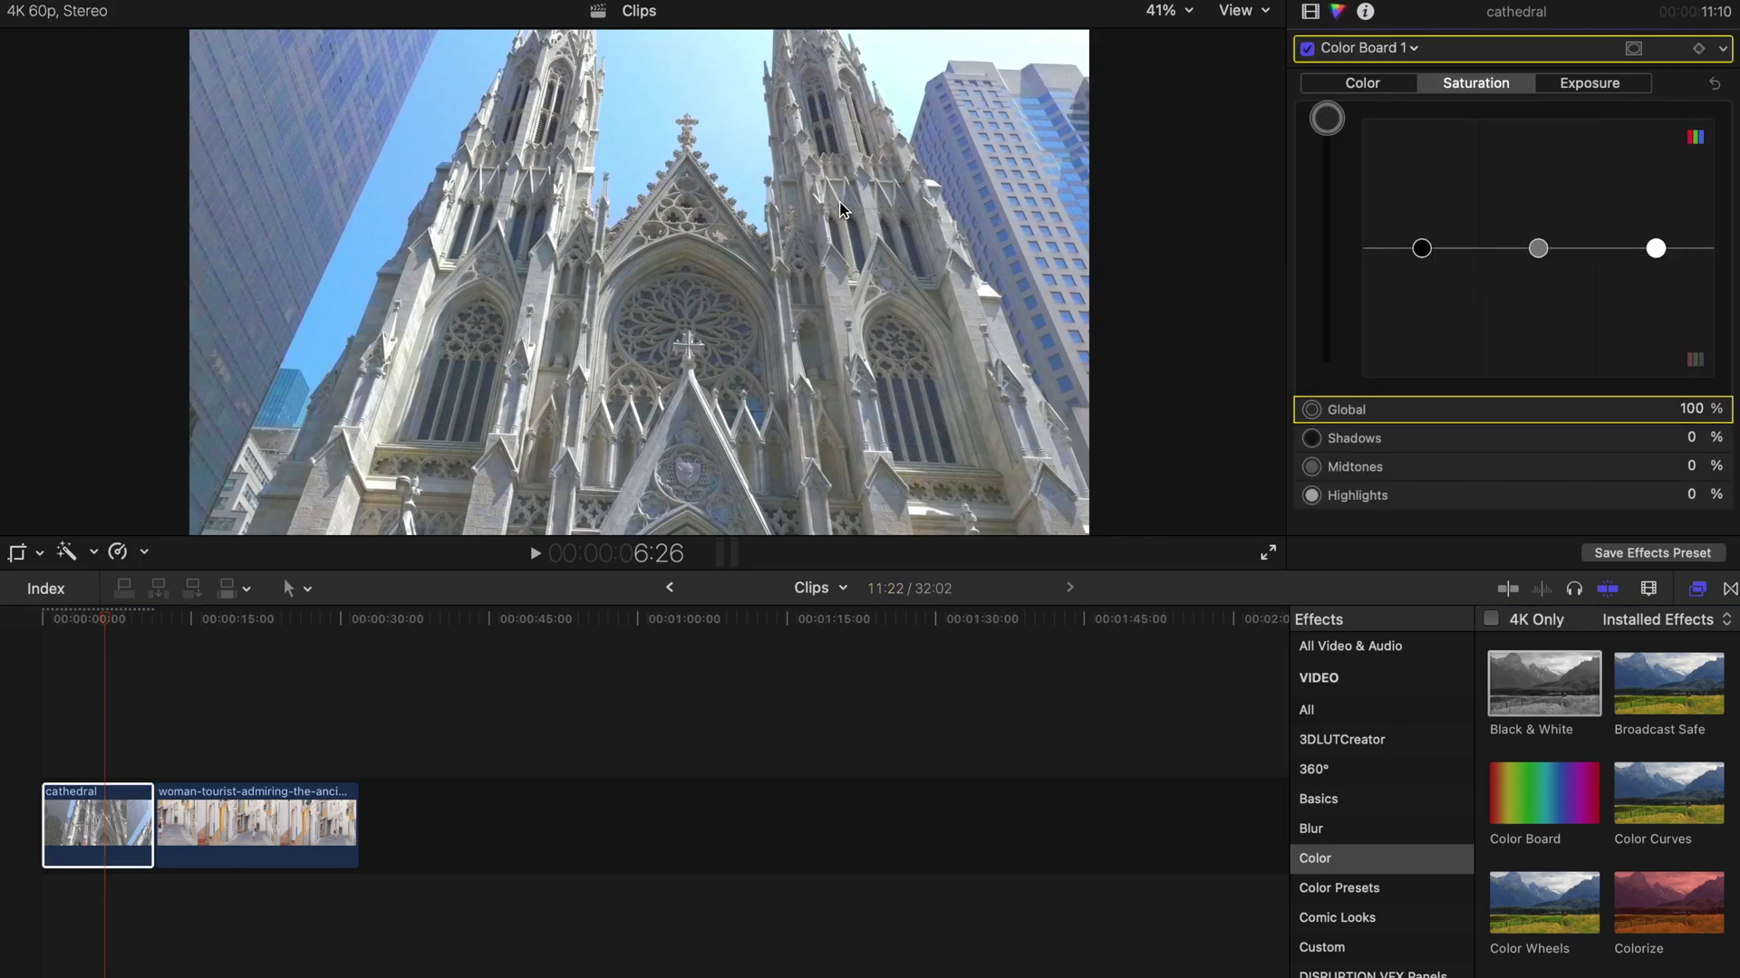
{"action": "left_click", "coordinate": [41, 621]}
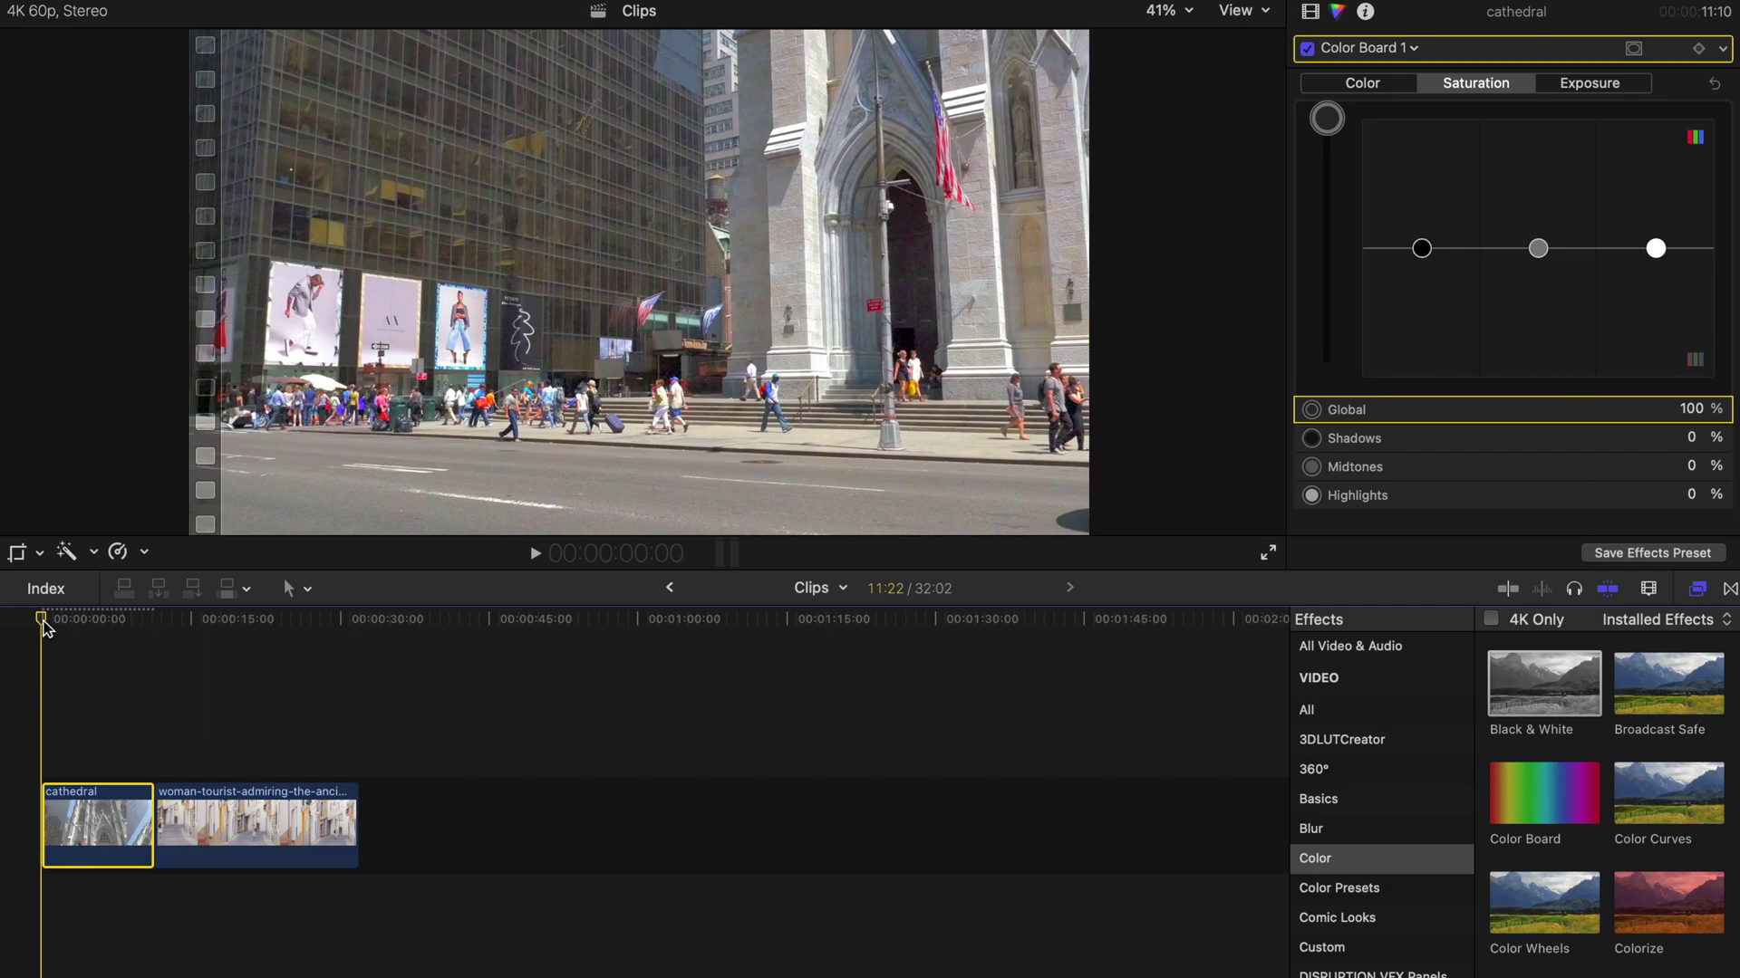
Drag the Black & White effect from the Color category onto the cathedral clip and preview it
{"action": "key", "text": "space"}
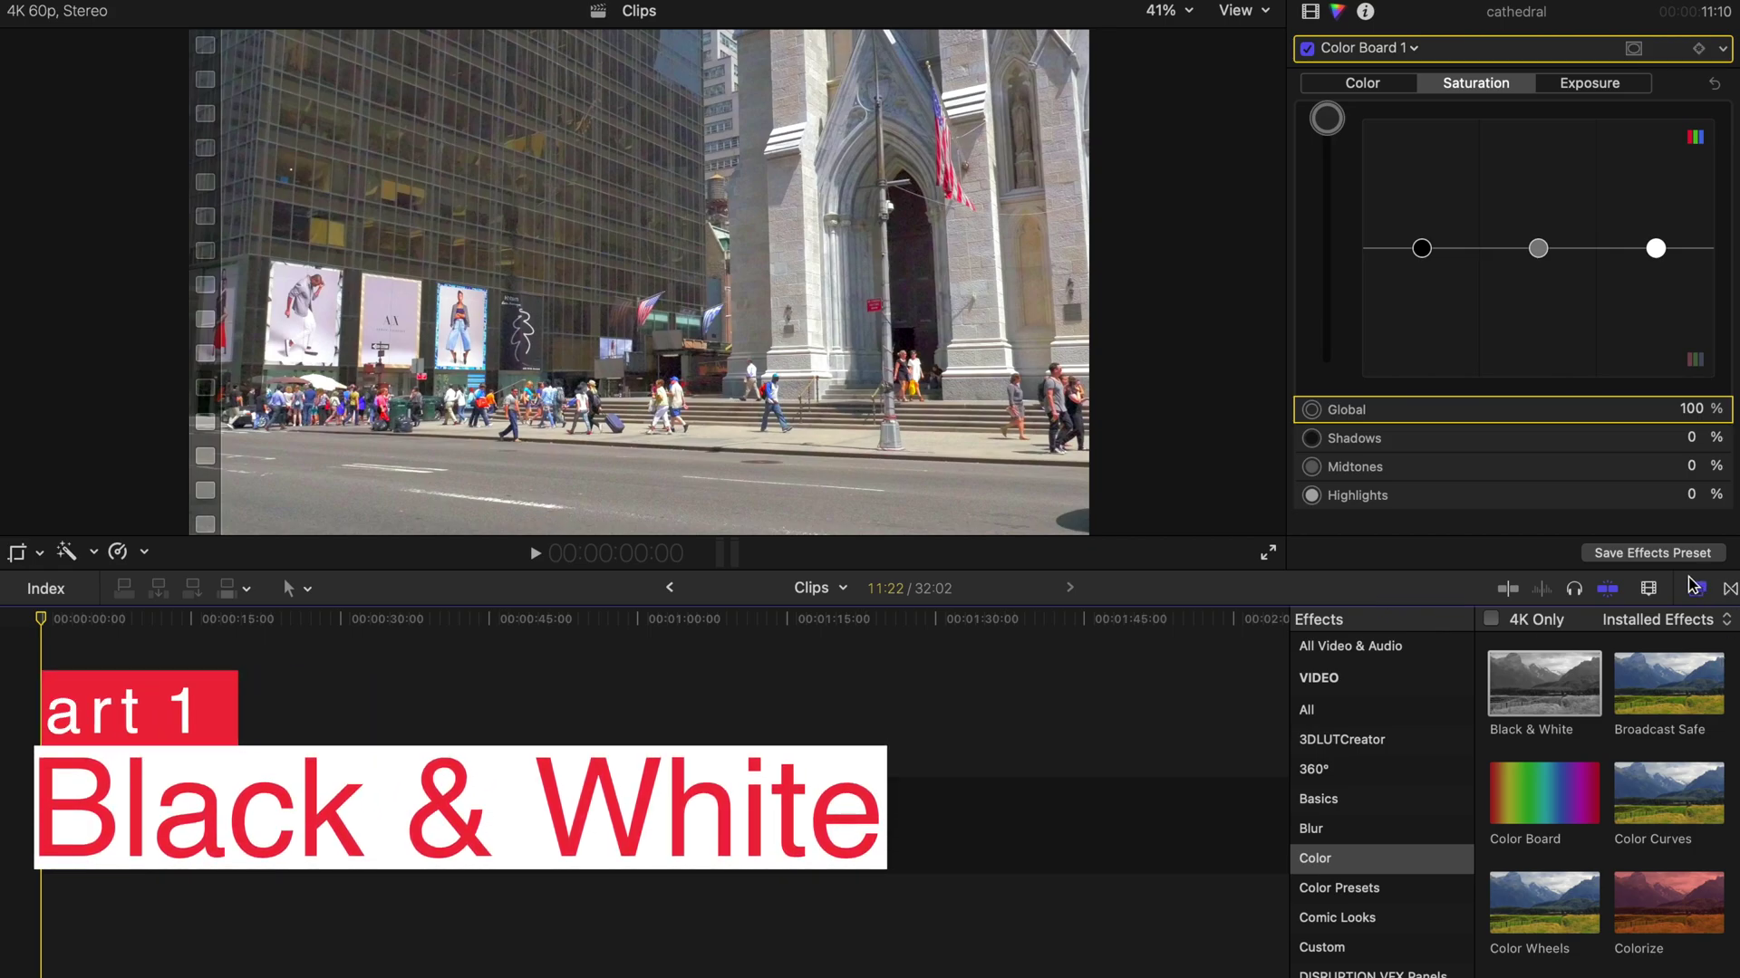
{"action": "left_click", "coordinate": [1520, 683]}
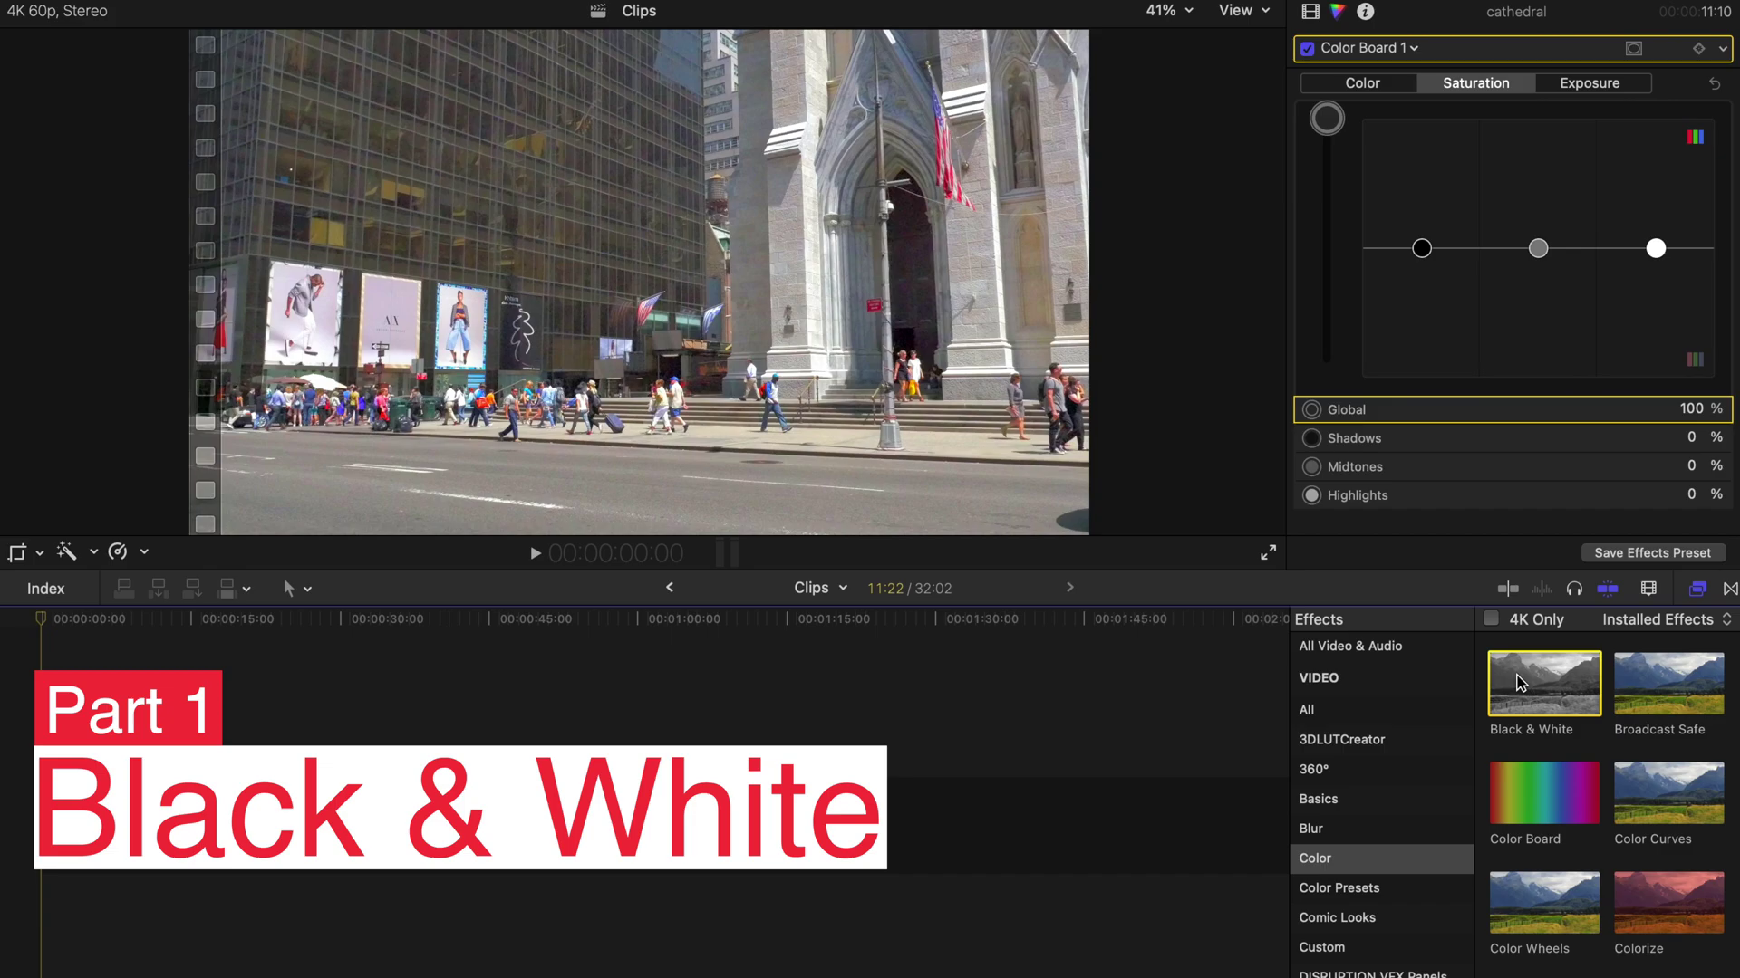
{"action": "left_click_drag", "start_coordinate": [1520, 683], "coordinate": [56, 829]}
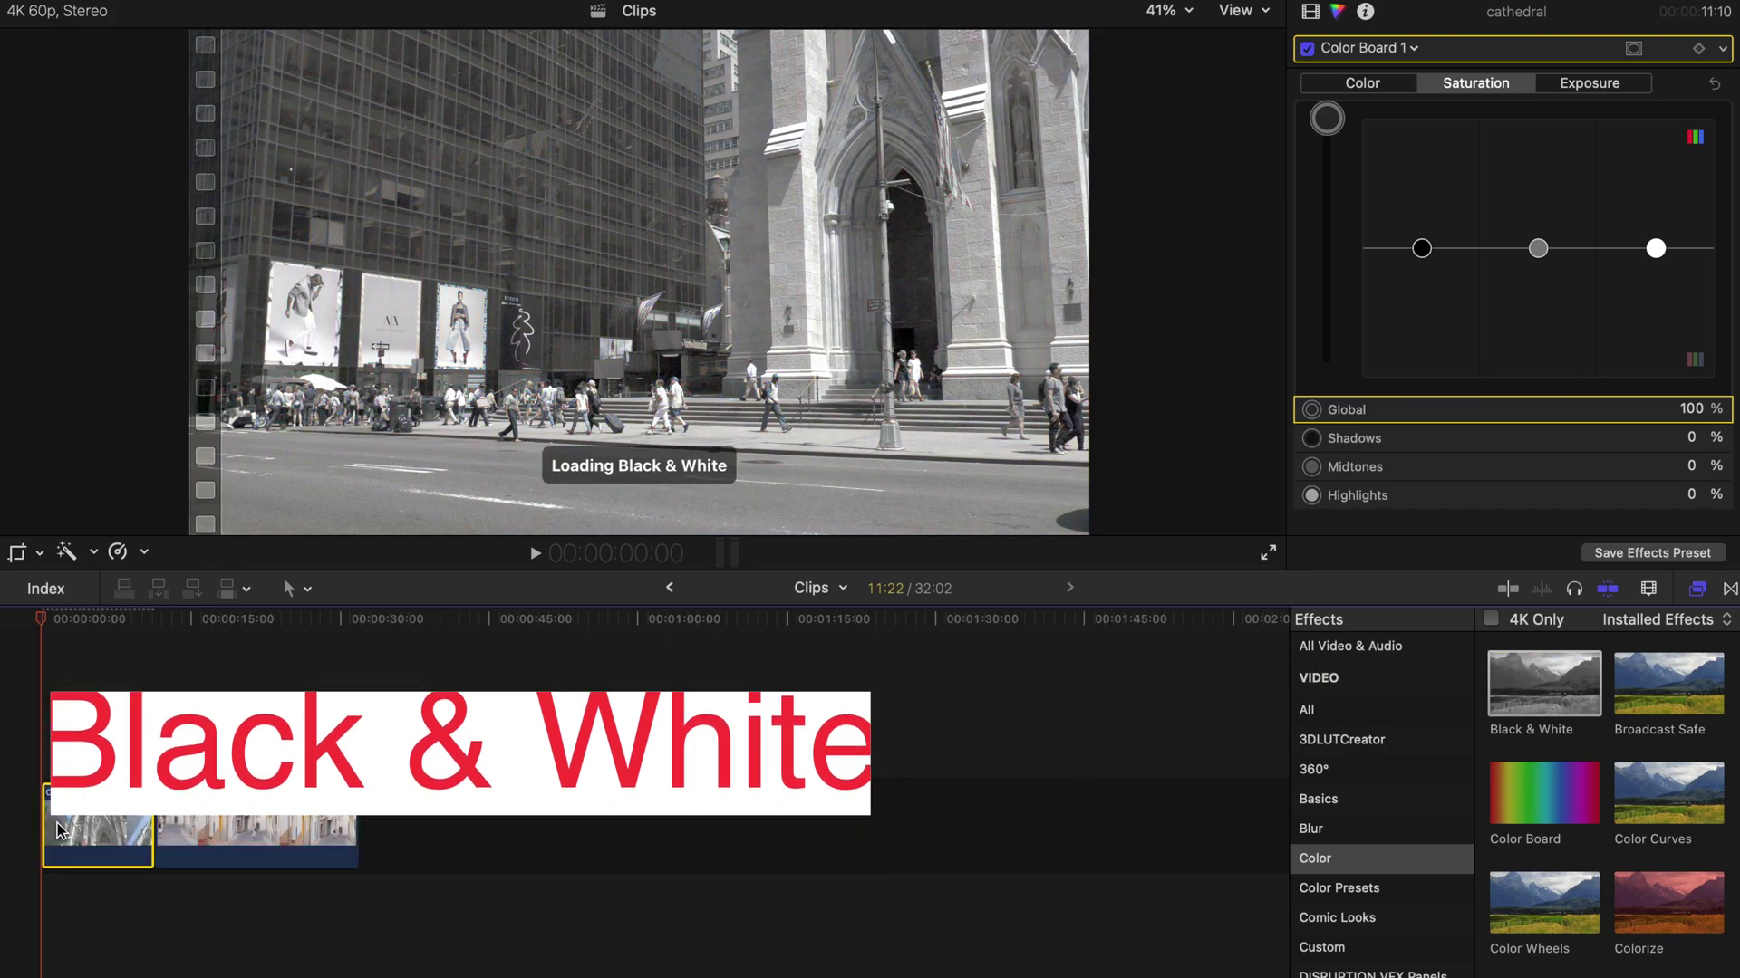
{"action": "left_click", "coordinate": [1311, 12]}
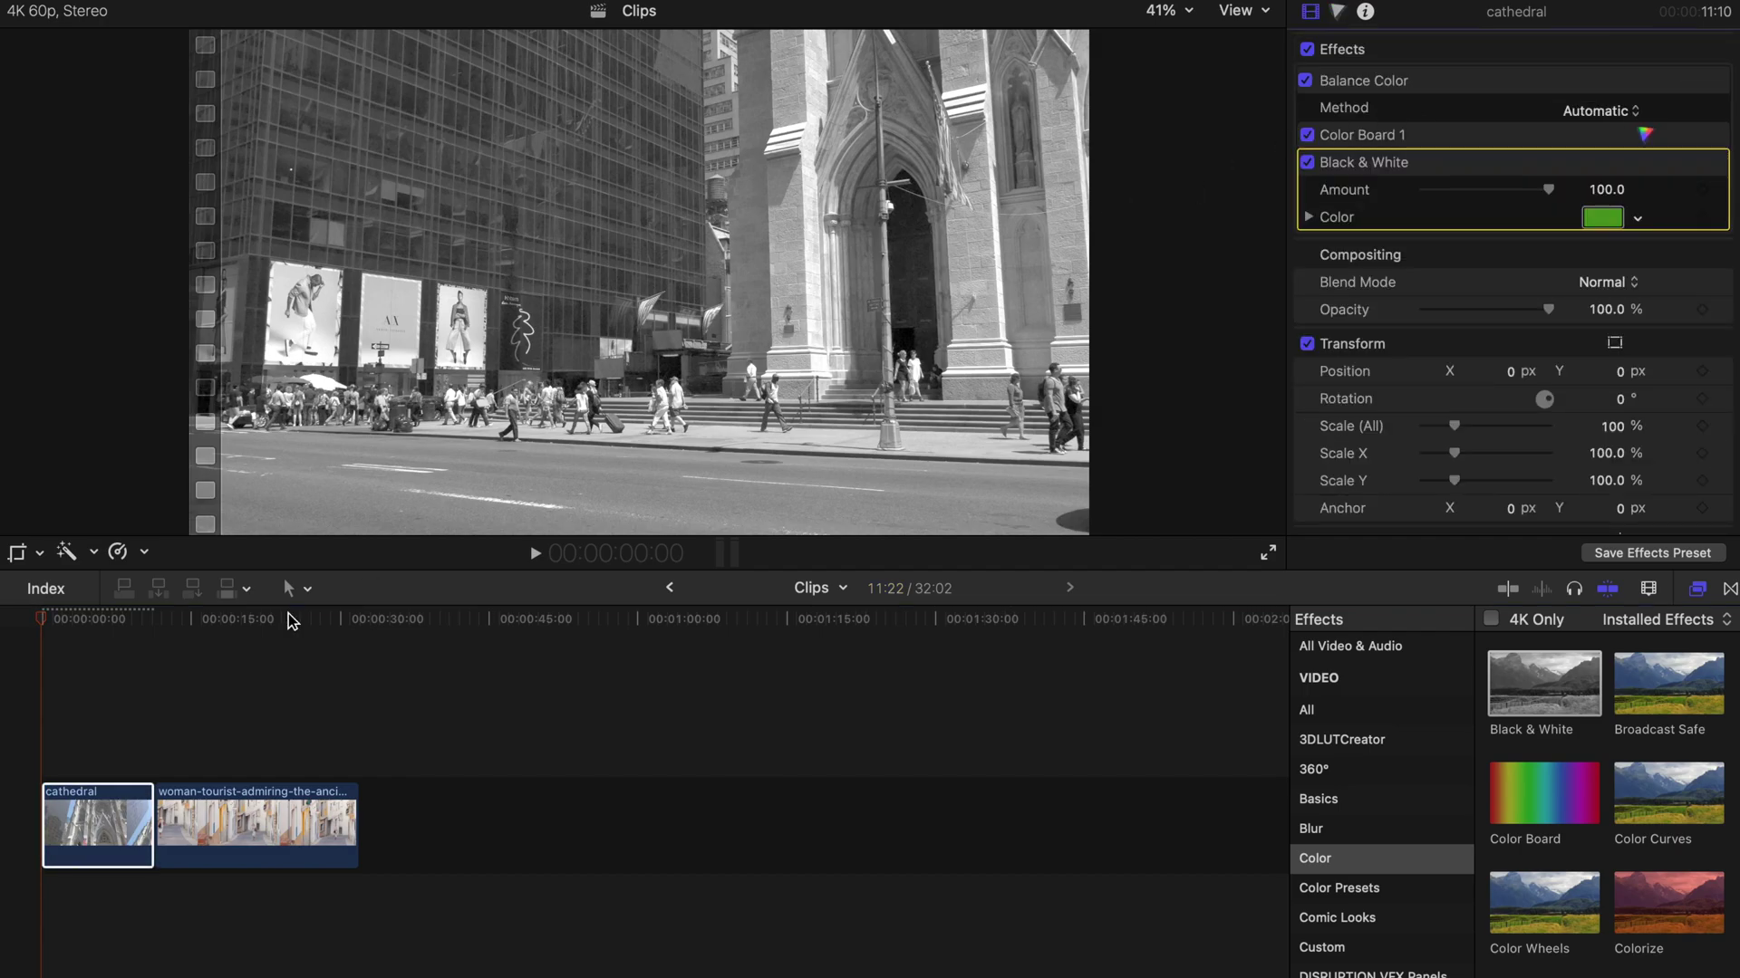
{"action": "mouse_move", "coordinate": [41, 618]}
{"action": "left_mouse_down"}
{"action": "mouse_move", "coordinate": [97, 627]}
{"action": "mouse_move", "coordinate": [13, 623]}
{"action": "left_mouse_up"}
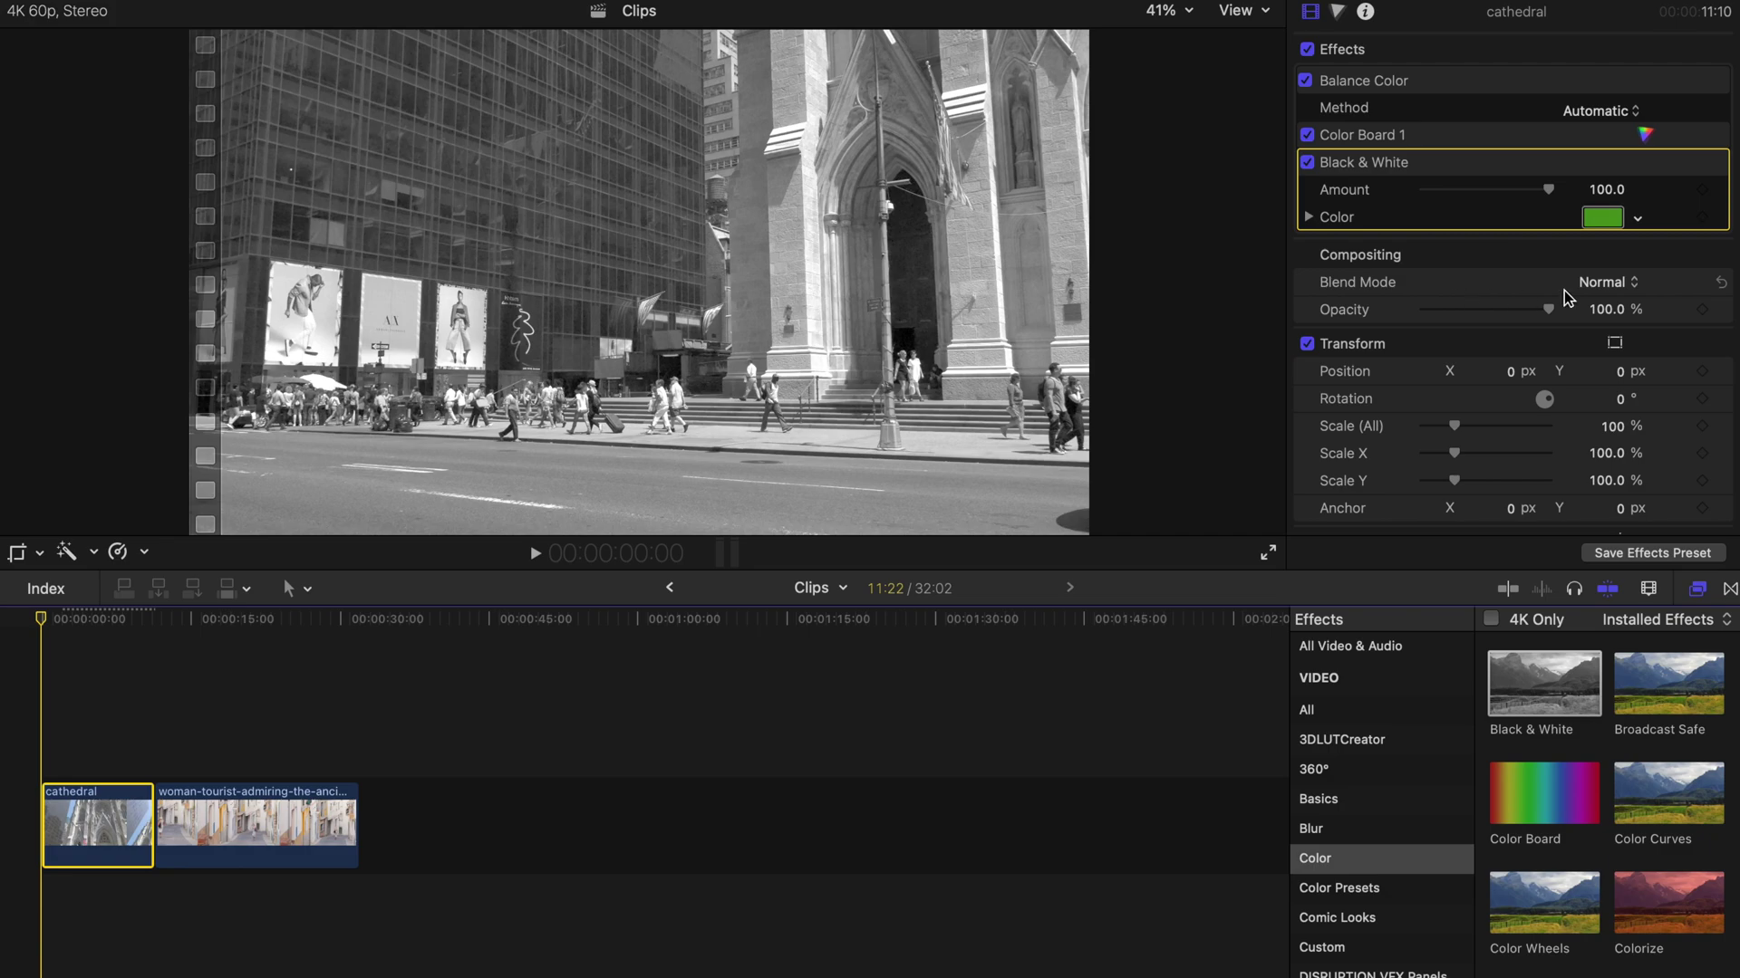
Try the Black & White tint weights: red 0.95, green and blue 1.0
{"action": "left_click", "coordinate": [1638, 218]}
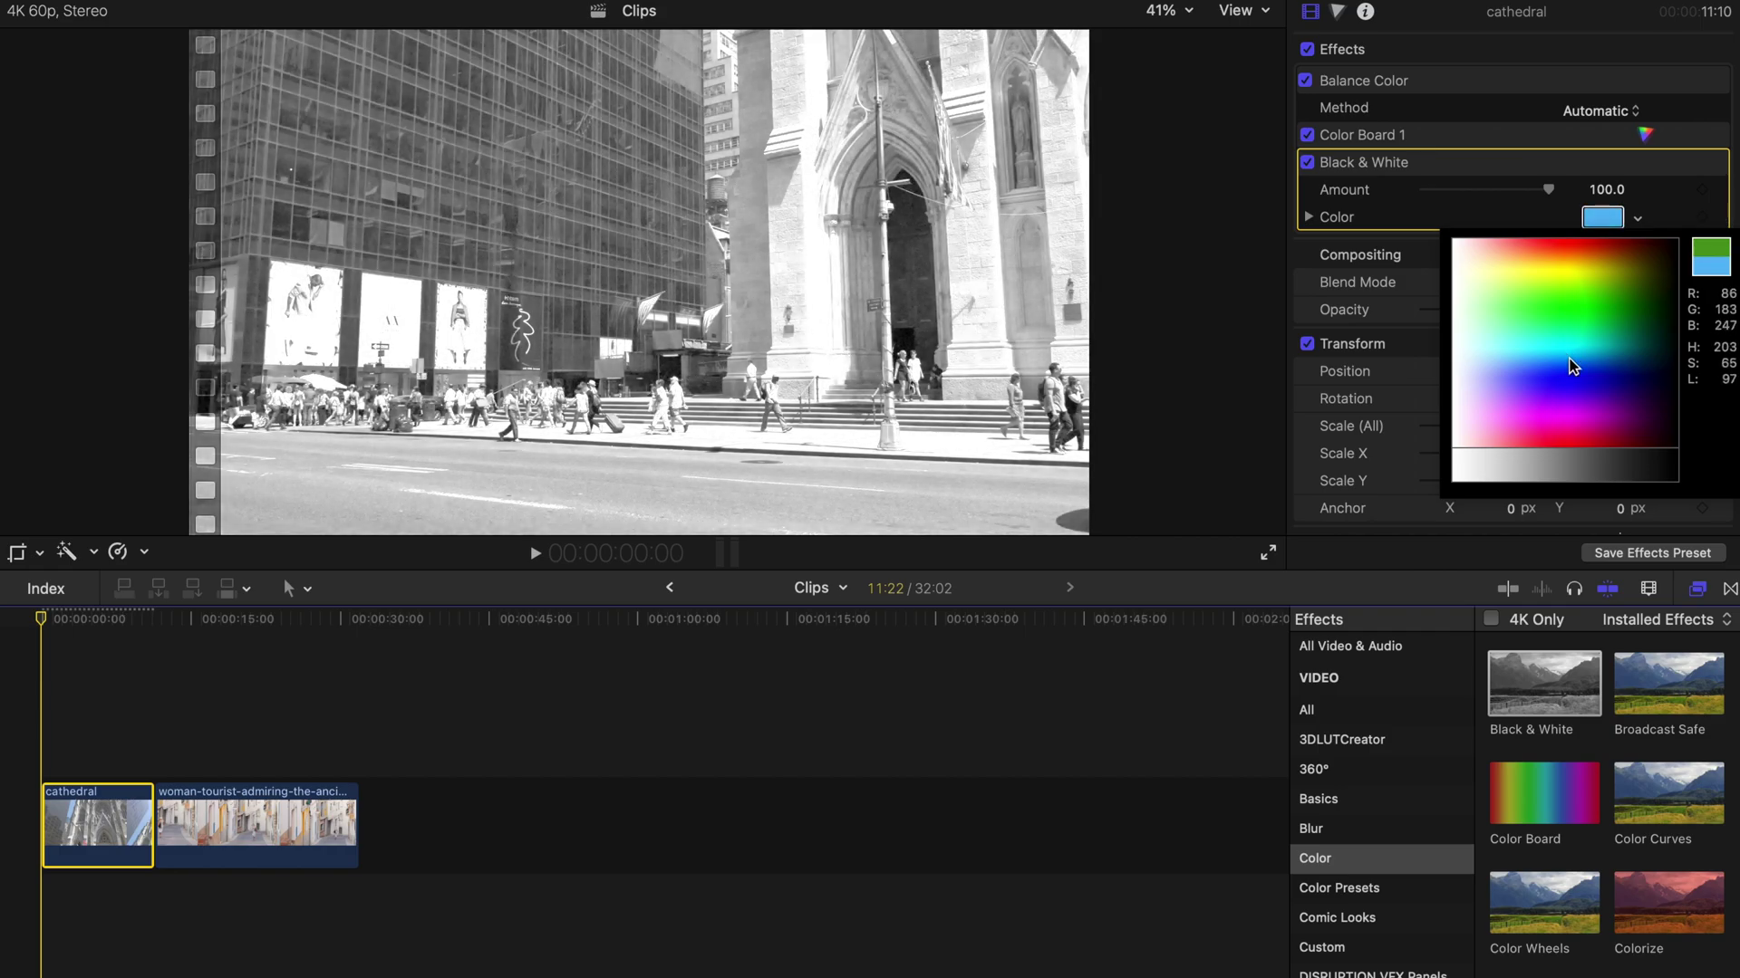
{"action": "left_click", "coordinate": [1352, 217]}
{"action": "left_click", "coordinate": [1308, 217]}
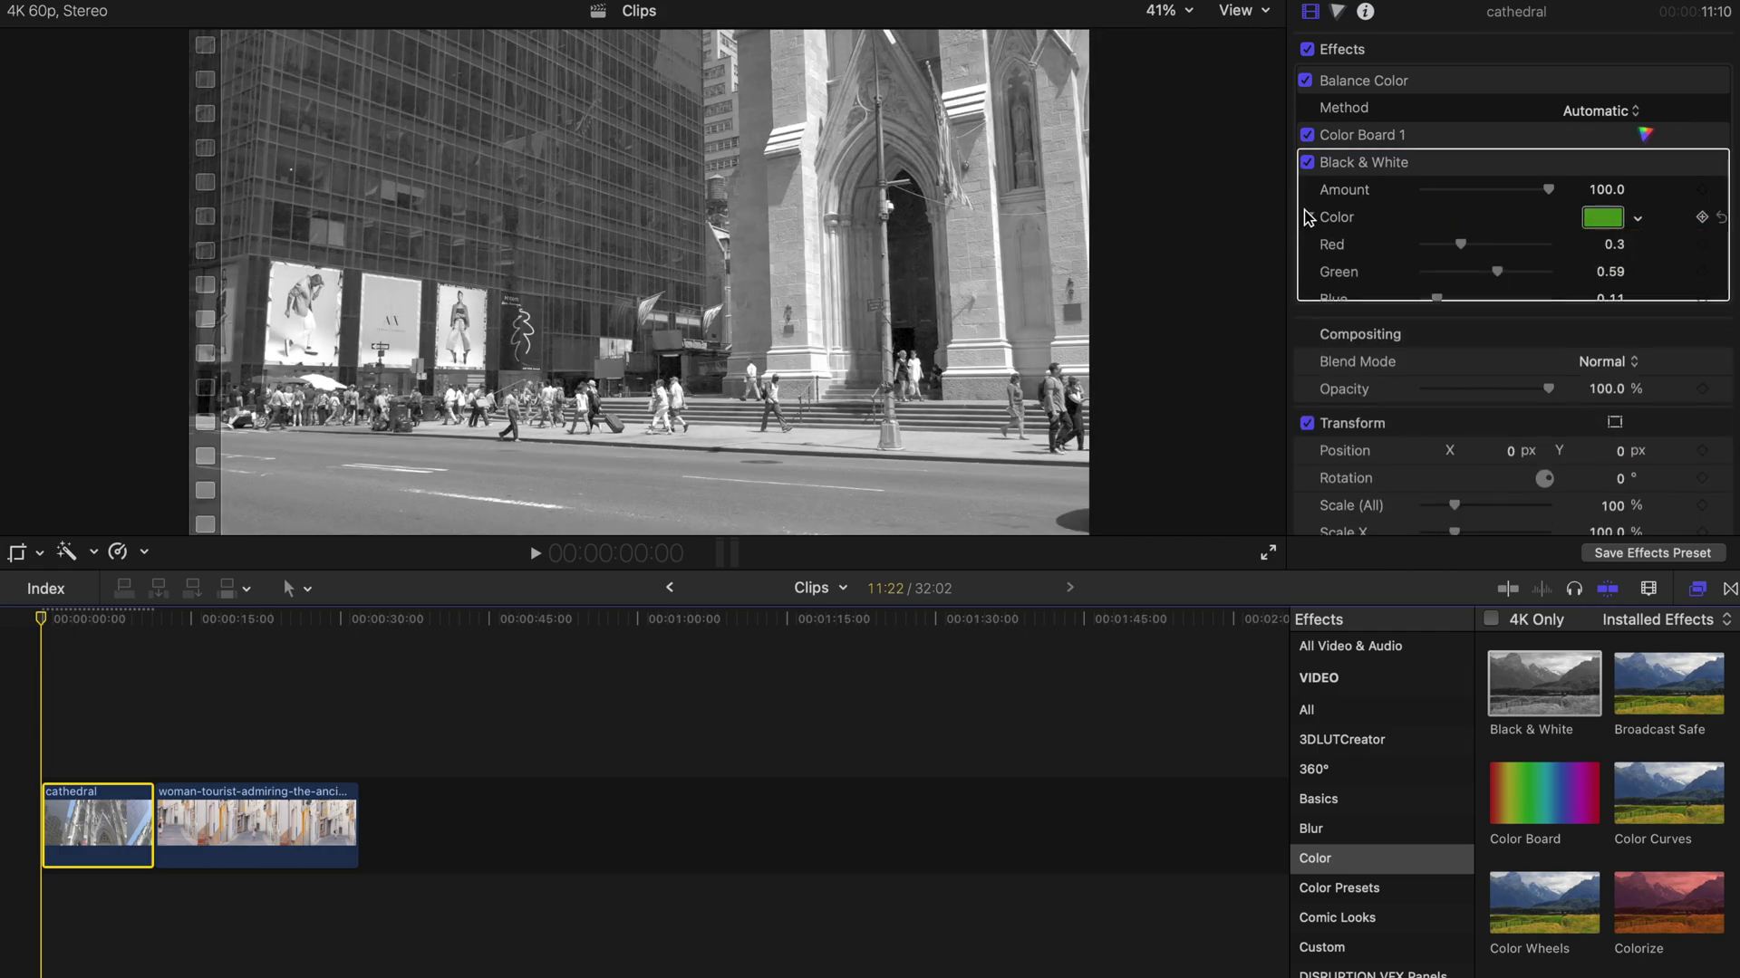
{"action": "left_click_drag", "start_coordinate": [1462, 243], "coordinate": [1554, 272]}
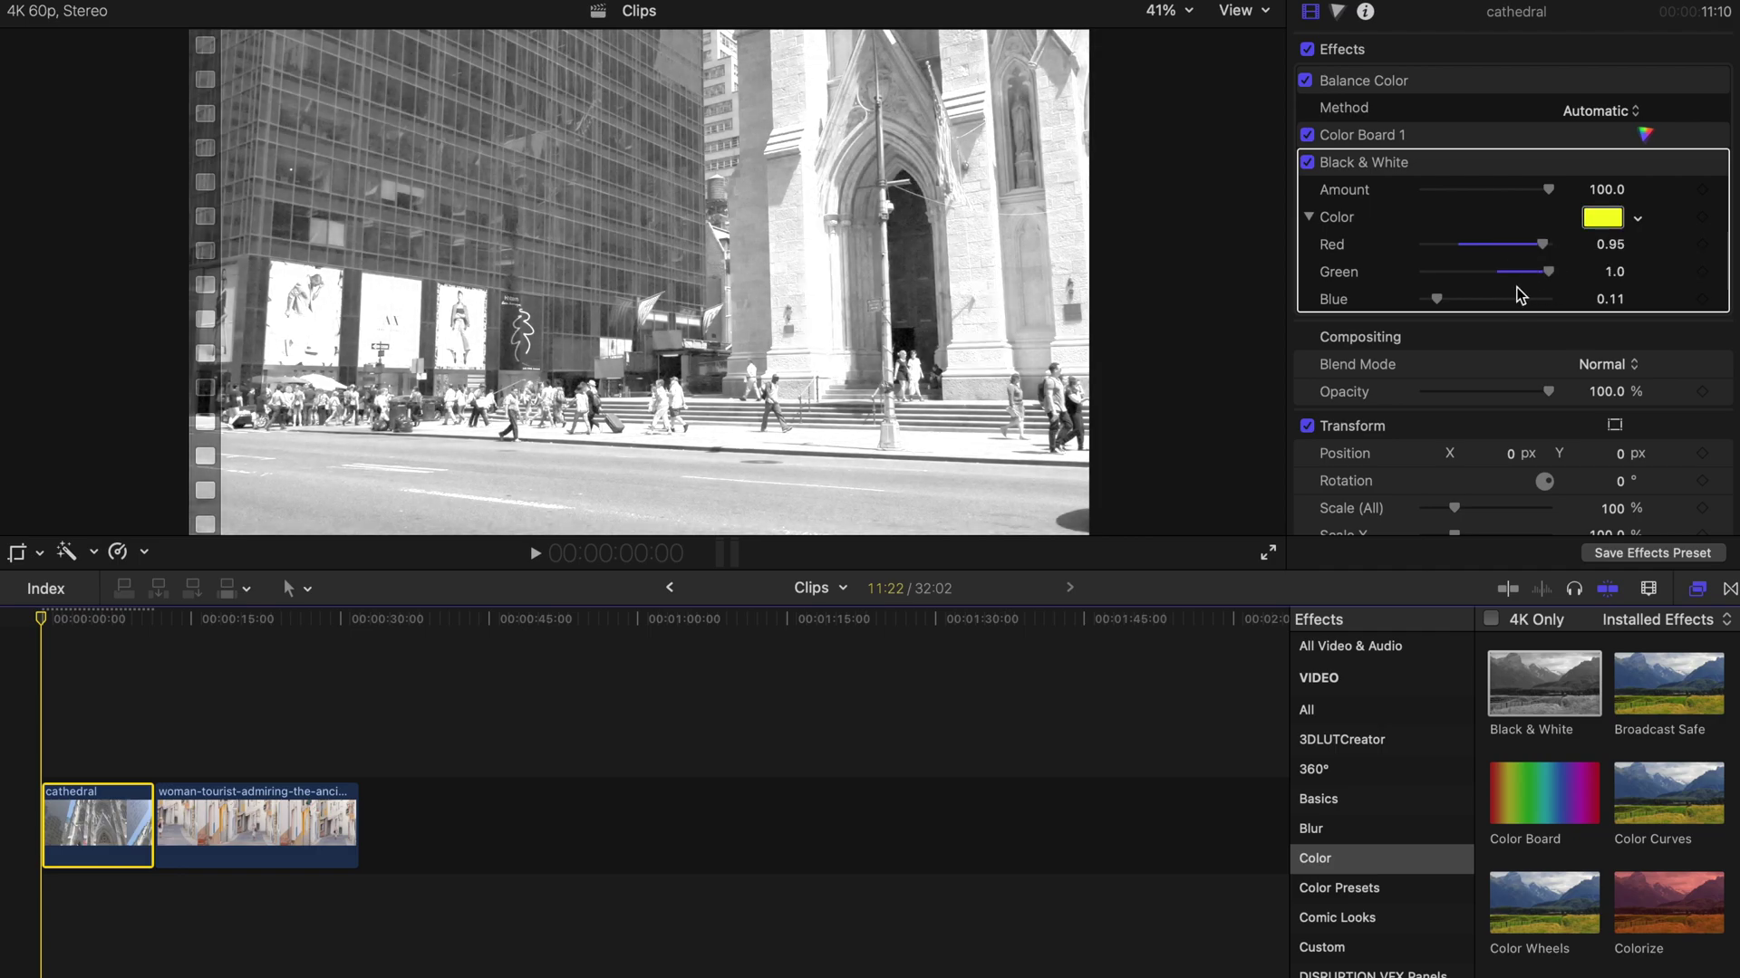
{"action": "left_click_drag", "start_coordinate": [1437, 299], "coordinate": [1618, 308]}
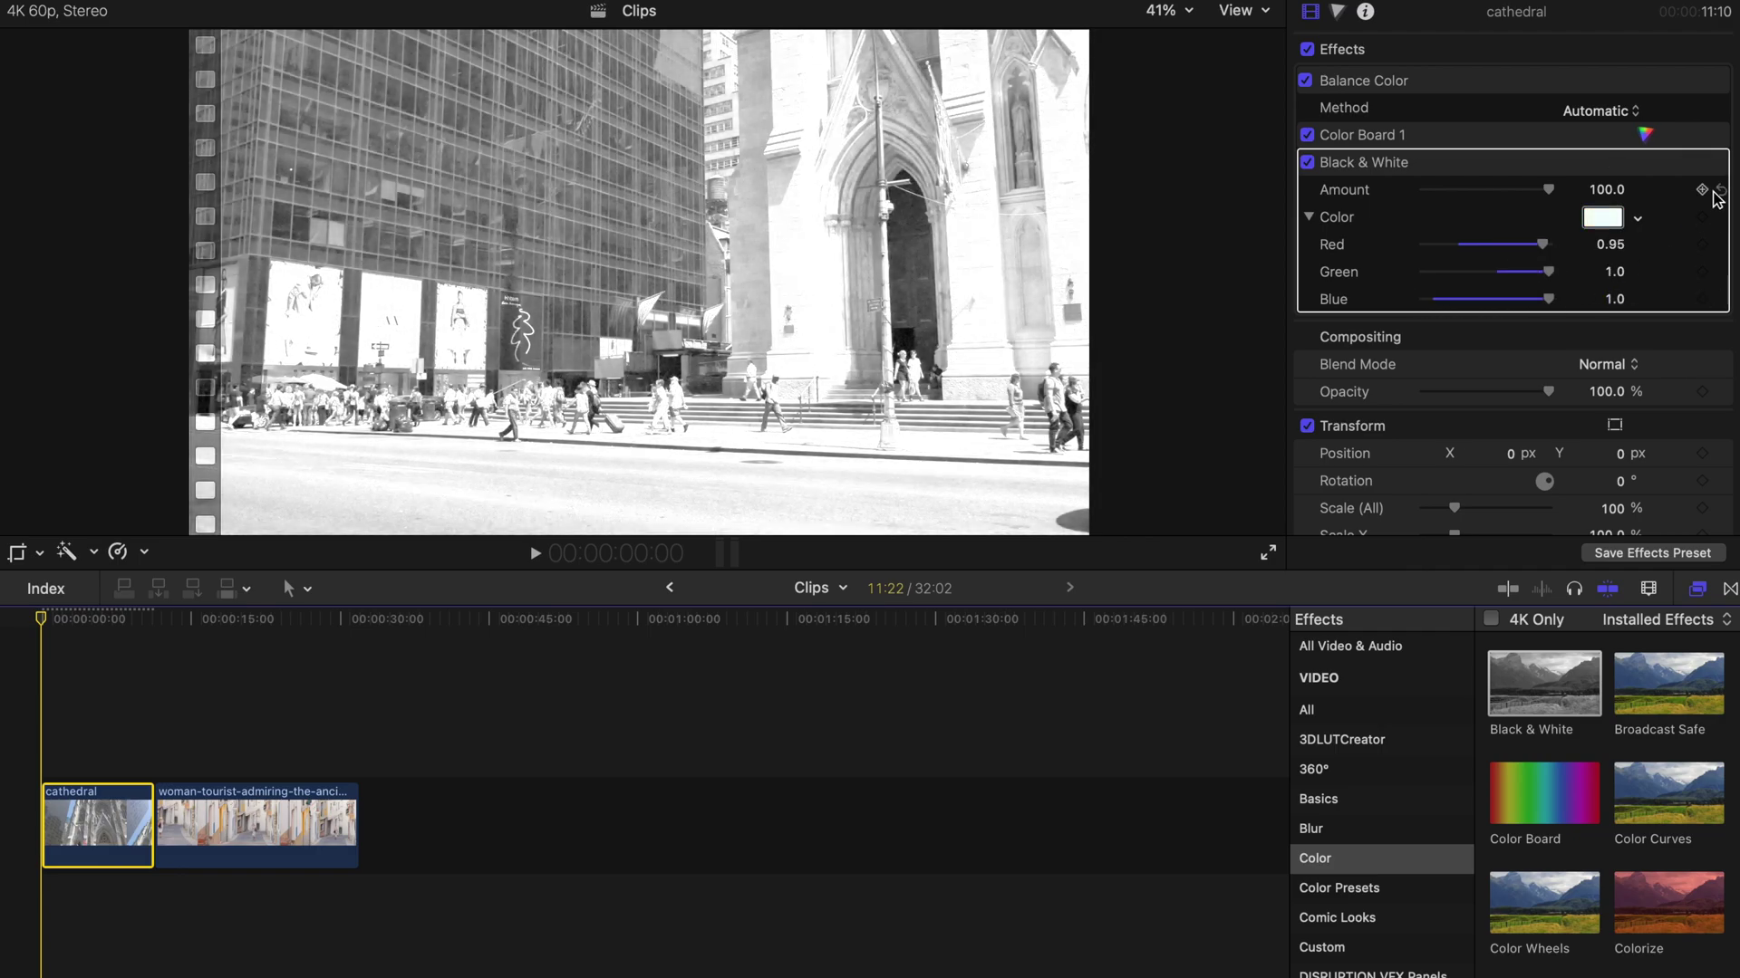
Reset the weights to 0.3, 0.59, 0.11, then pick a deep blue tint (0.02, 0.21, 0.81)
{"action": "left_click", "coordinate": [1719, 245]}
{"action": "left_click", "coordinate": [1721, 271]}
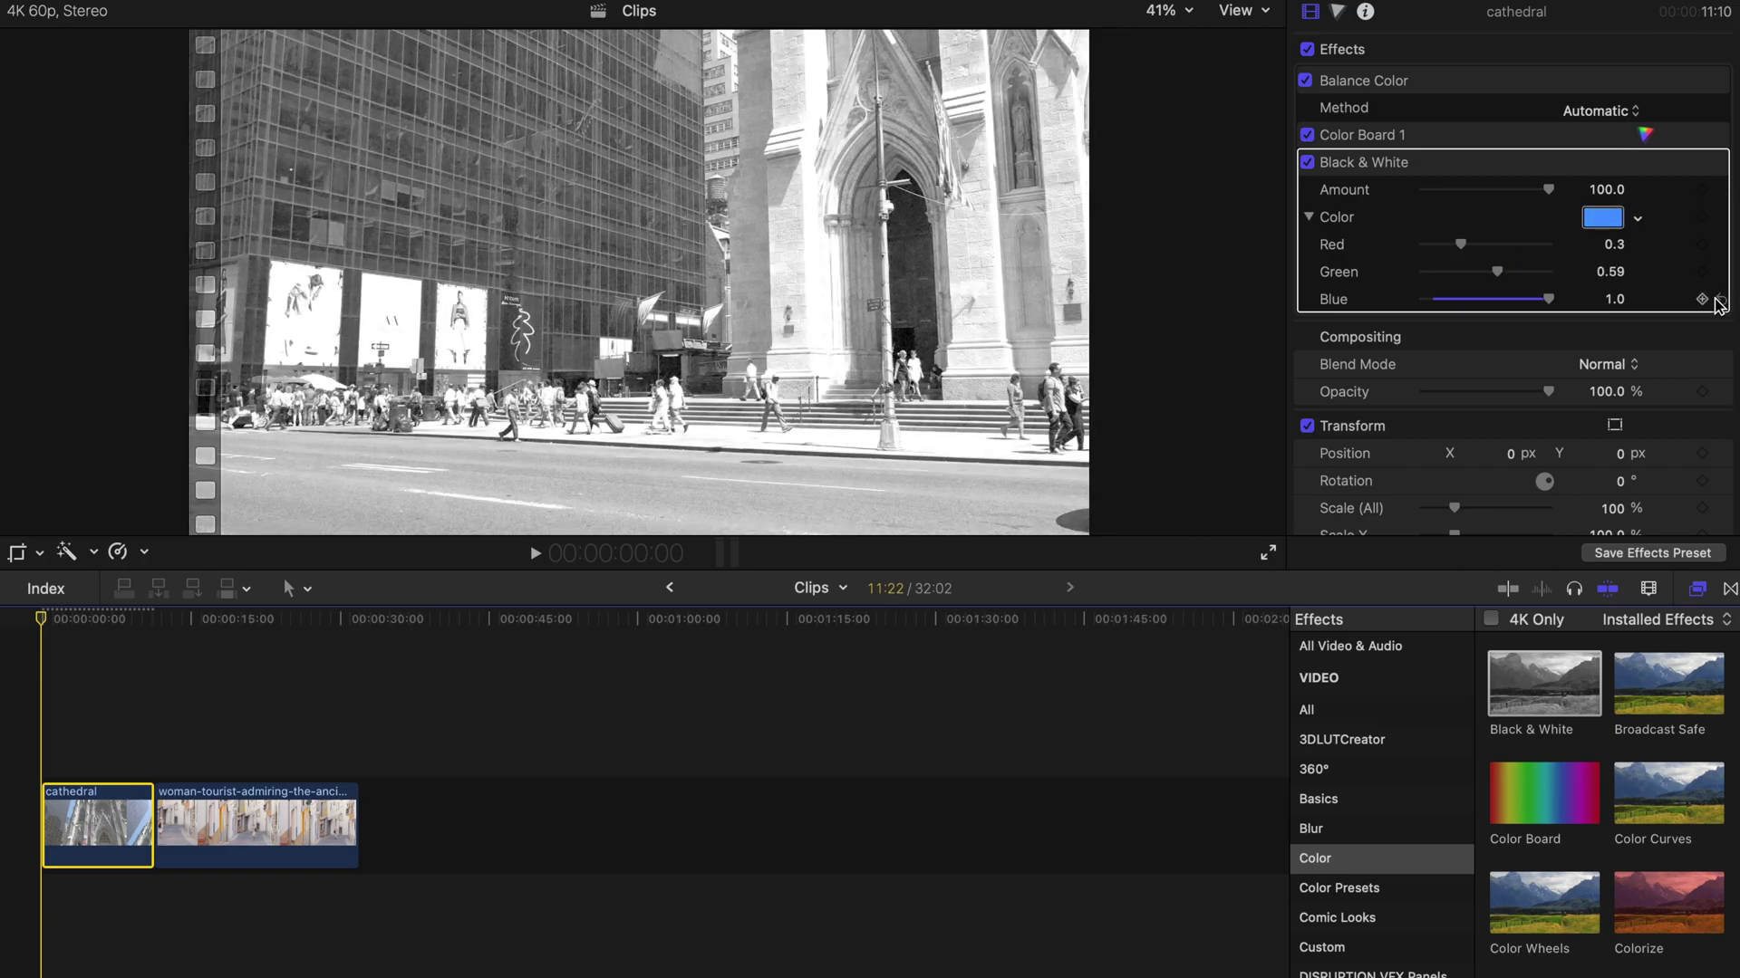
{"action": "left_click", "coordinate": [1720, 299]}
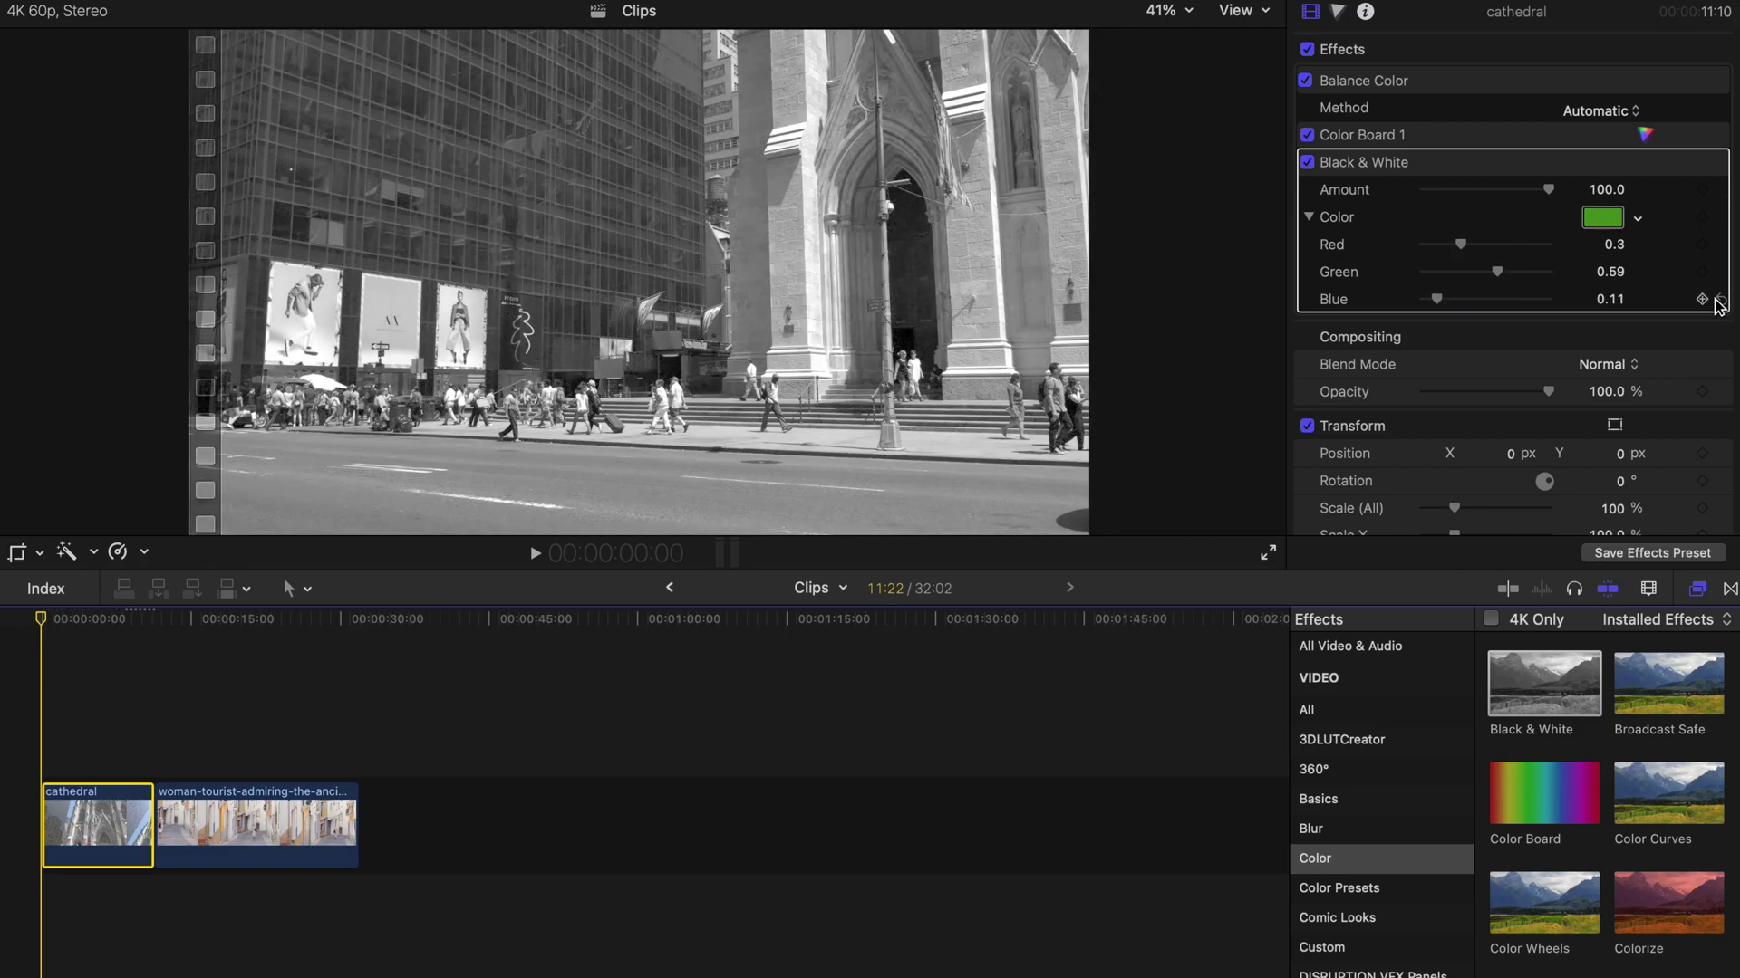
{"action": "left_click", "coordinate": [1639, 222]}
{"action": "left_click_drag", "start_coordinate": [1595, 360], "coordinate": [1595, 382]}
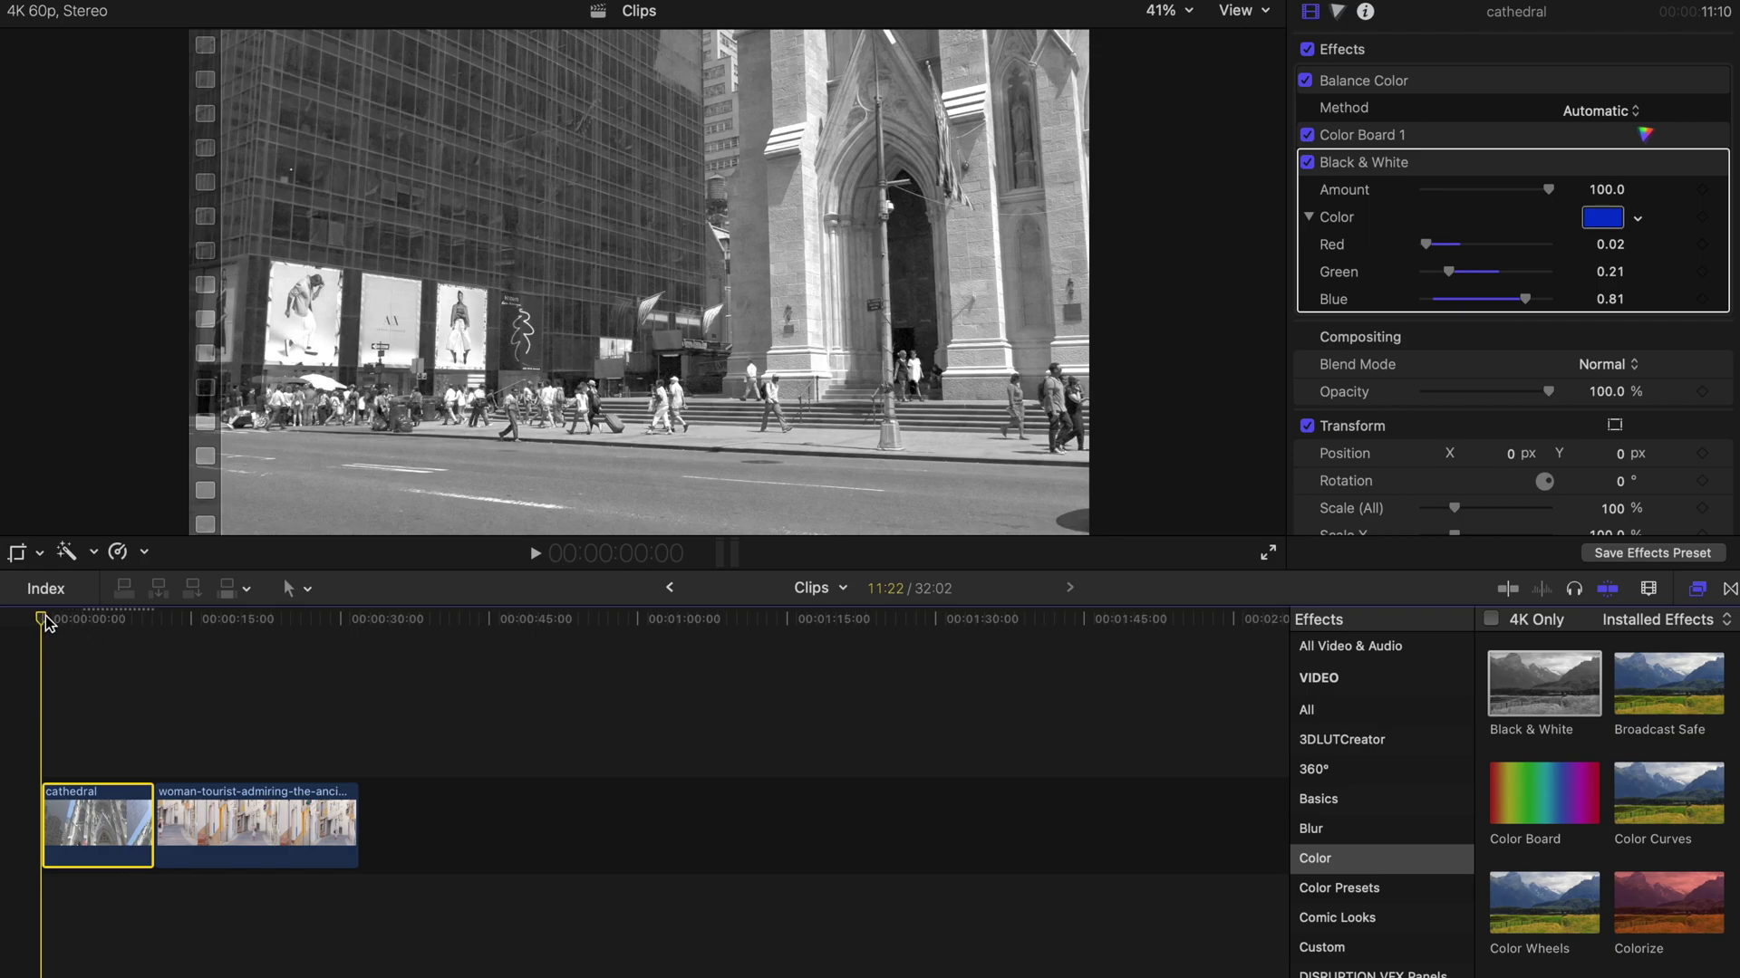
Lower the cathedral clip's Black & White Amount from 100 through 87.35 to about 72
{"action": "left_click_drag", "start_coordinate": [57, 623], "coordinate": [112, 624]}
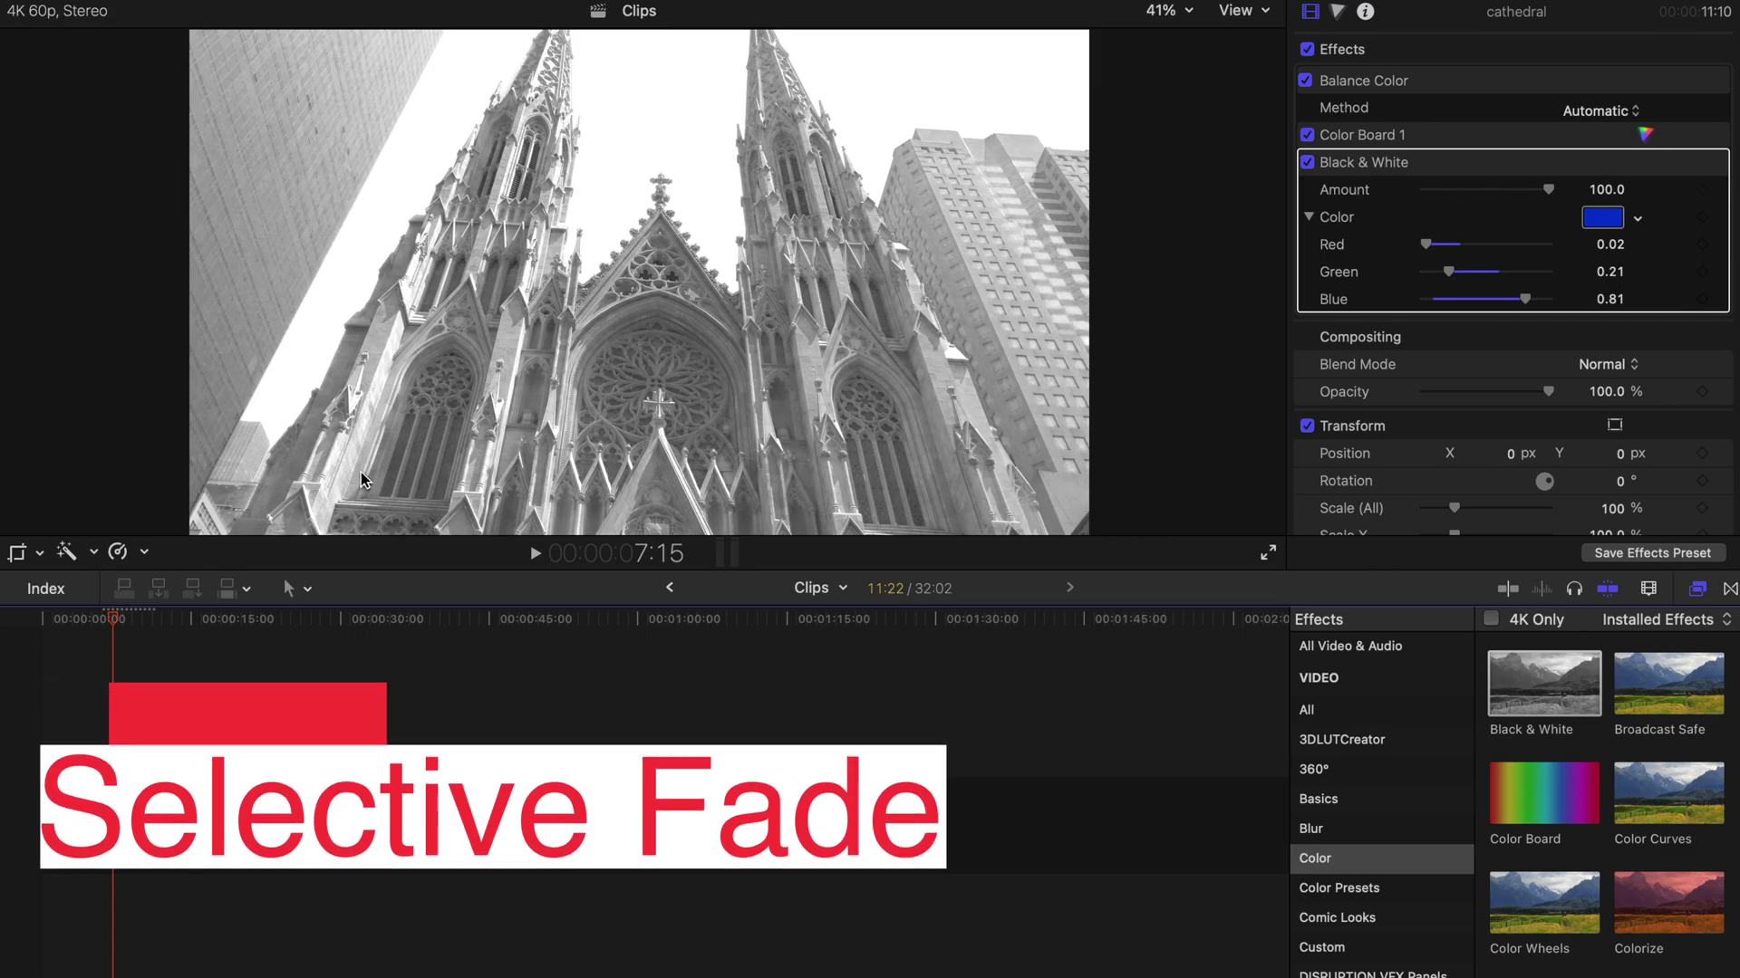
{"action": "left_click", "coordinate": [41, 621]}
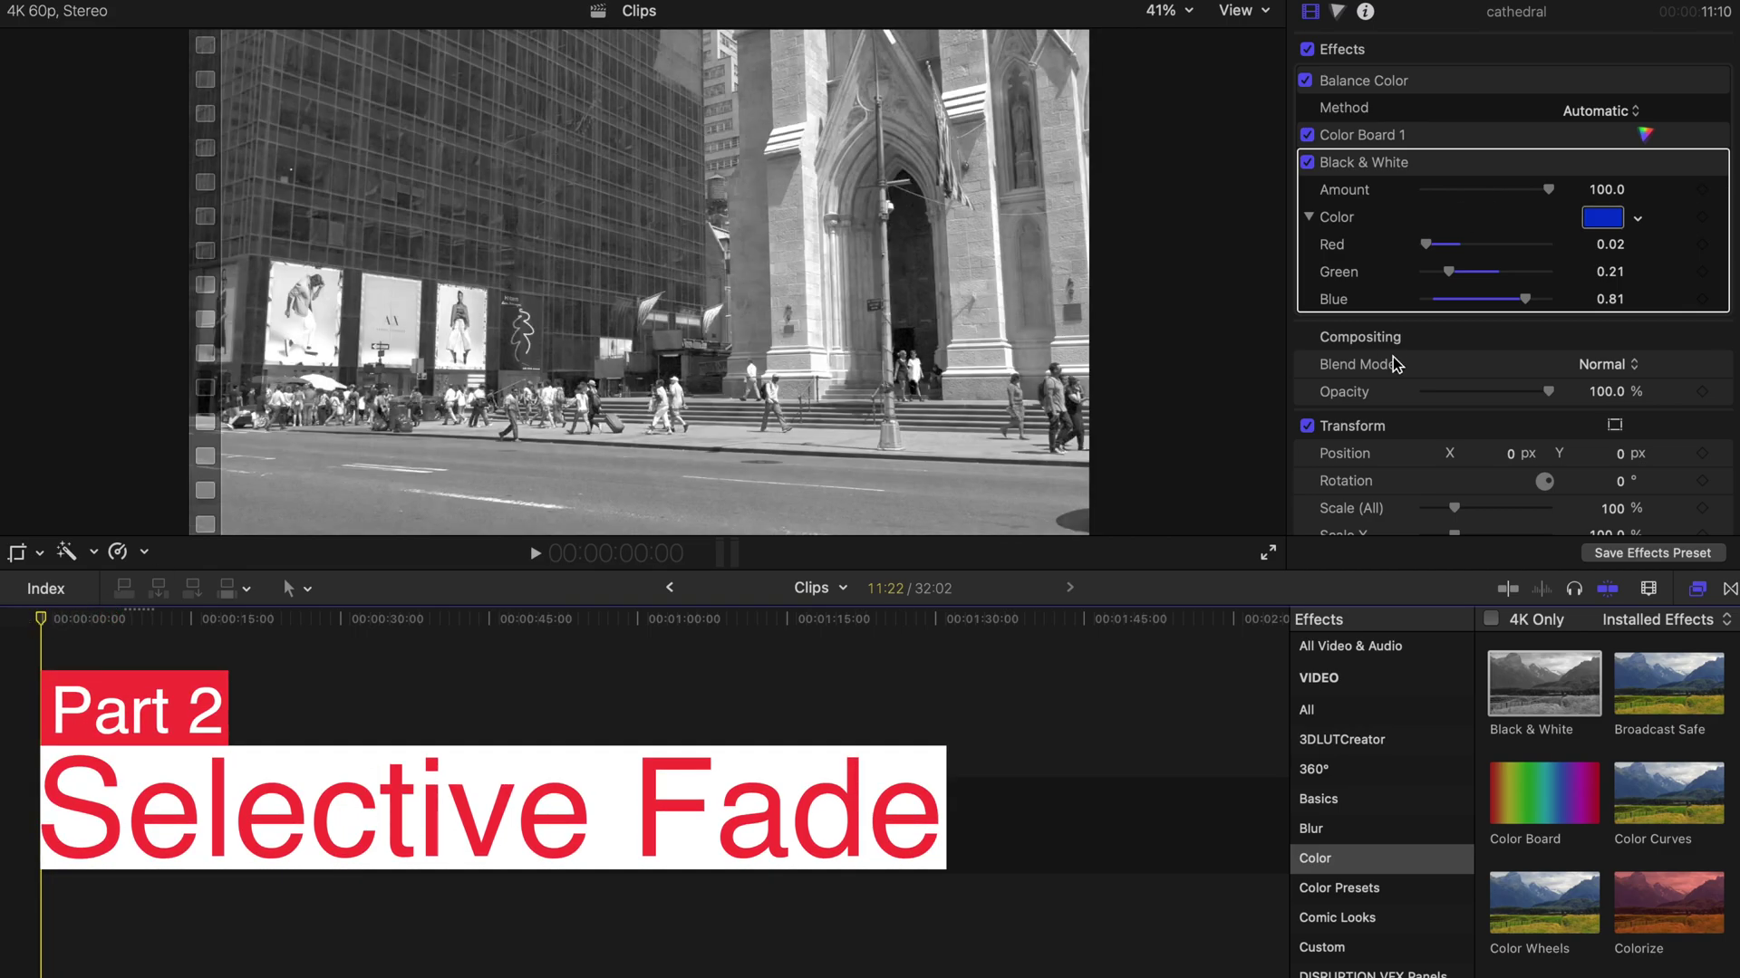
{"action": "left_click_drag", "start_coordinate": [1544, 193], "coordinate": [1535, 194]}
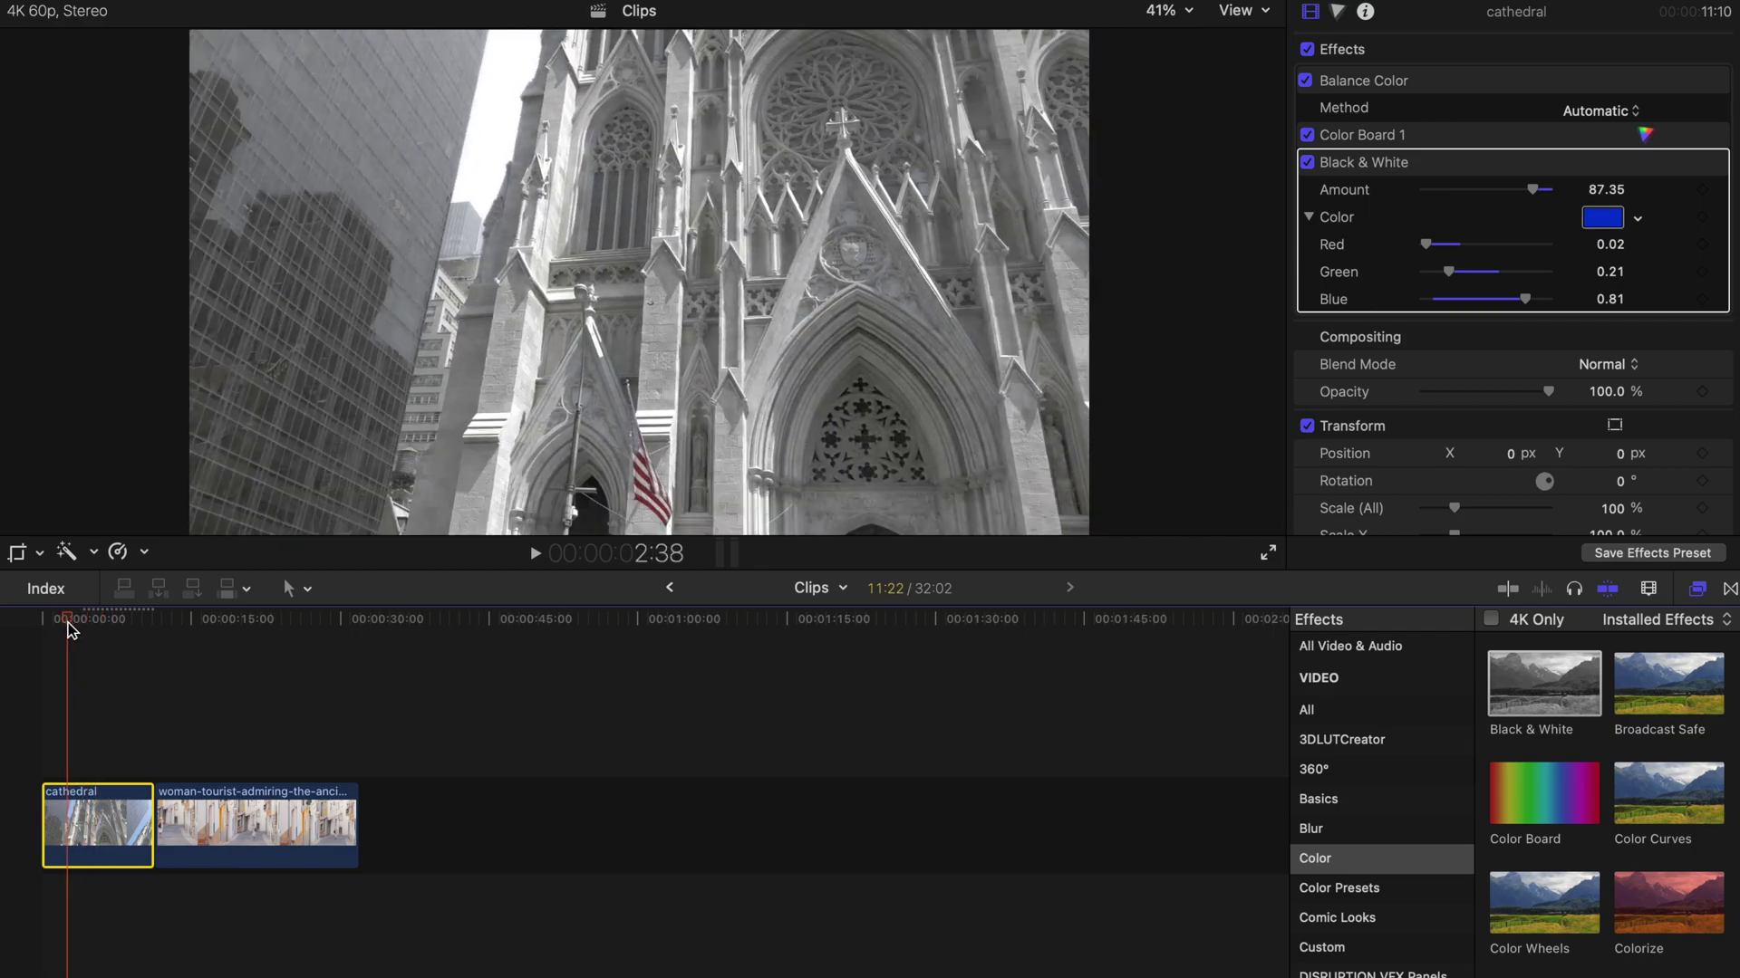
{"action": "left_click_drag", "start_coordinate": [1532, 190], "coordinate": [1514, 194]}
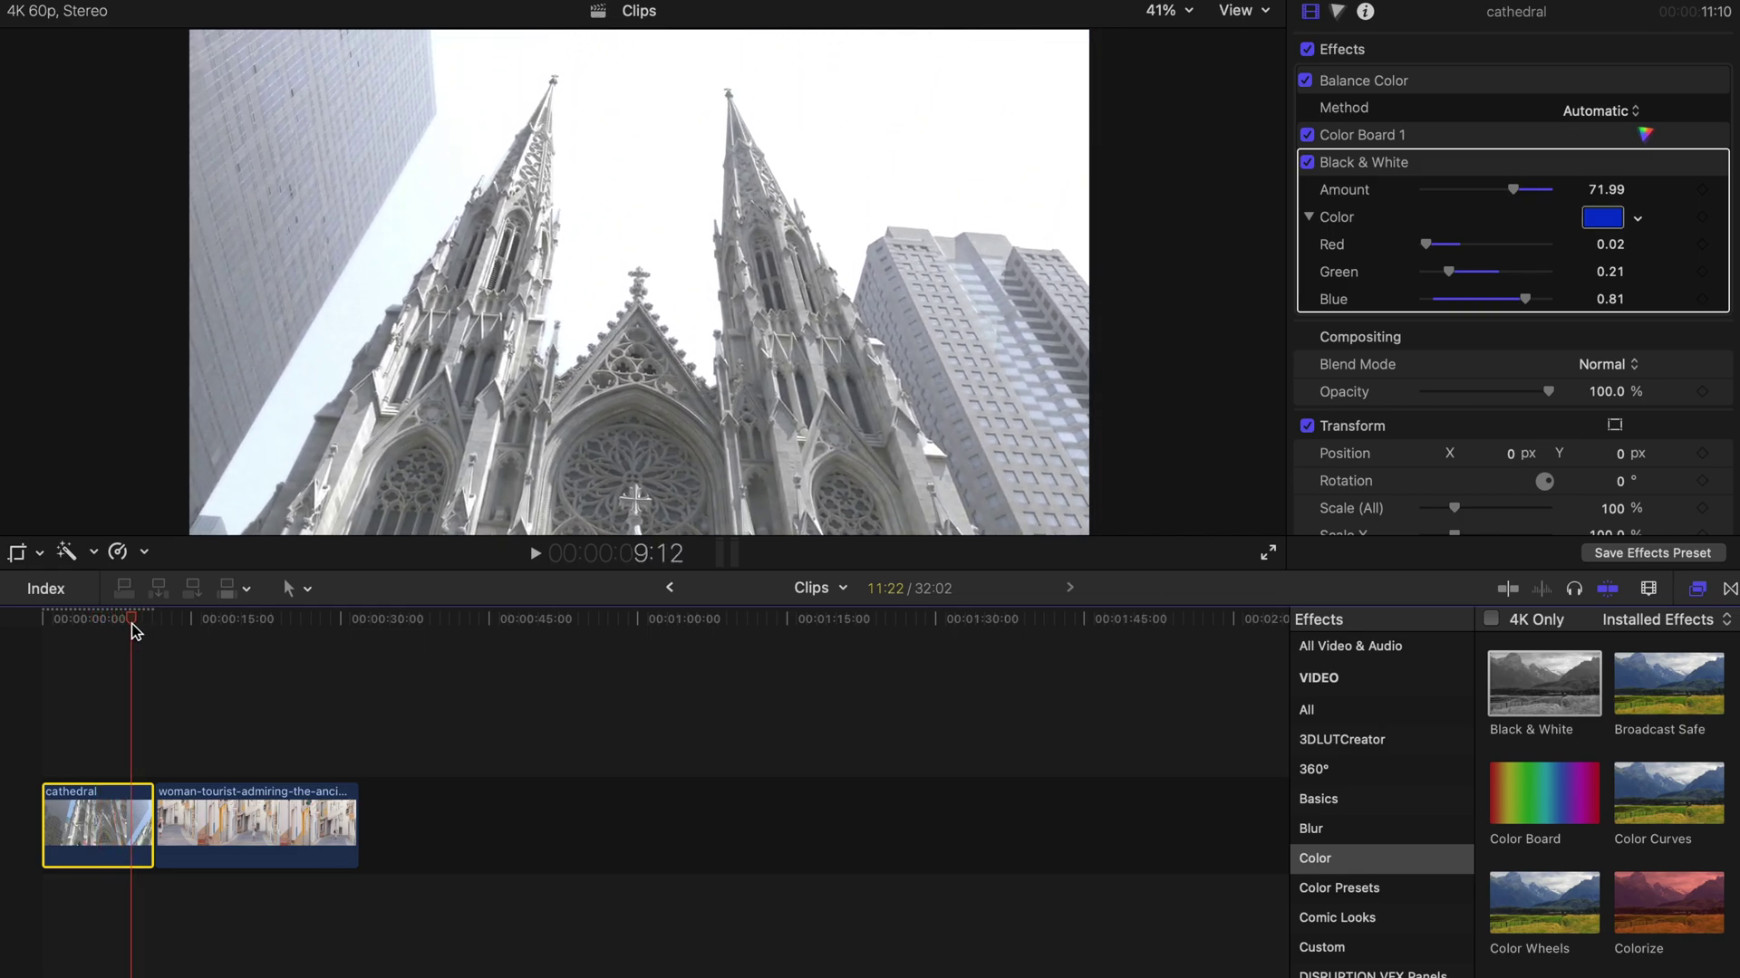
Select the woman-tourist alley clip and apply automatic Balance Color
{"action": "left_click", "coordinate": [32, 622]}
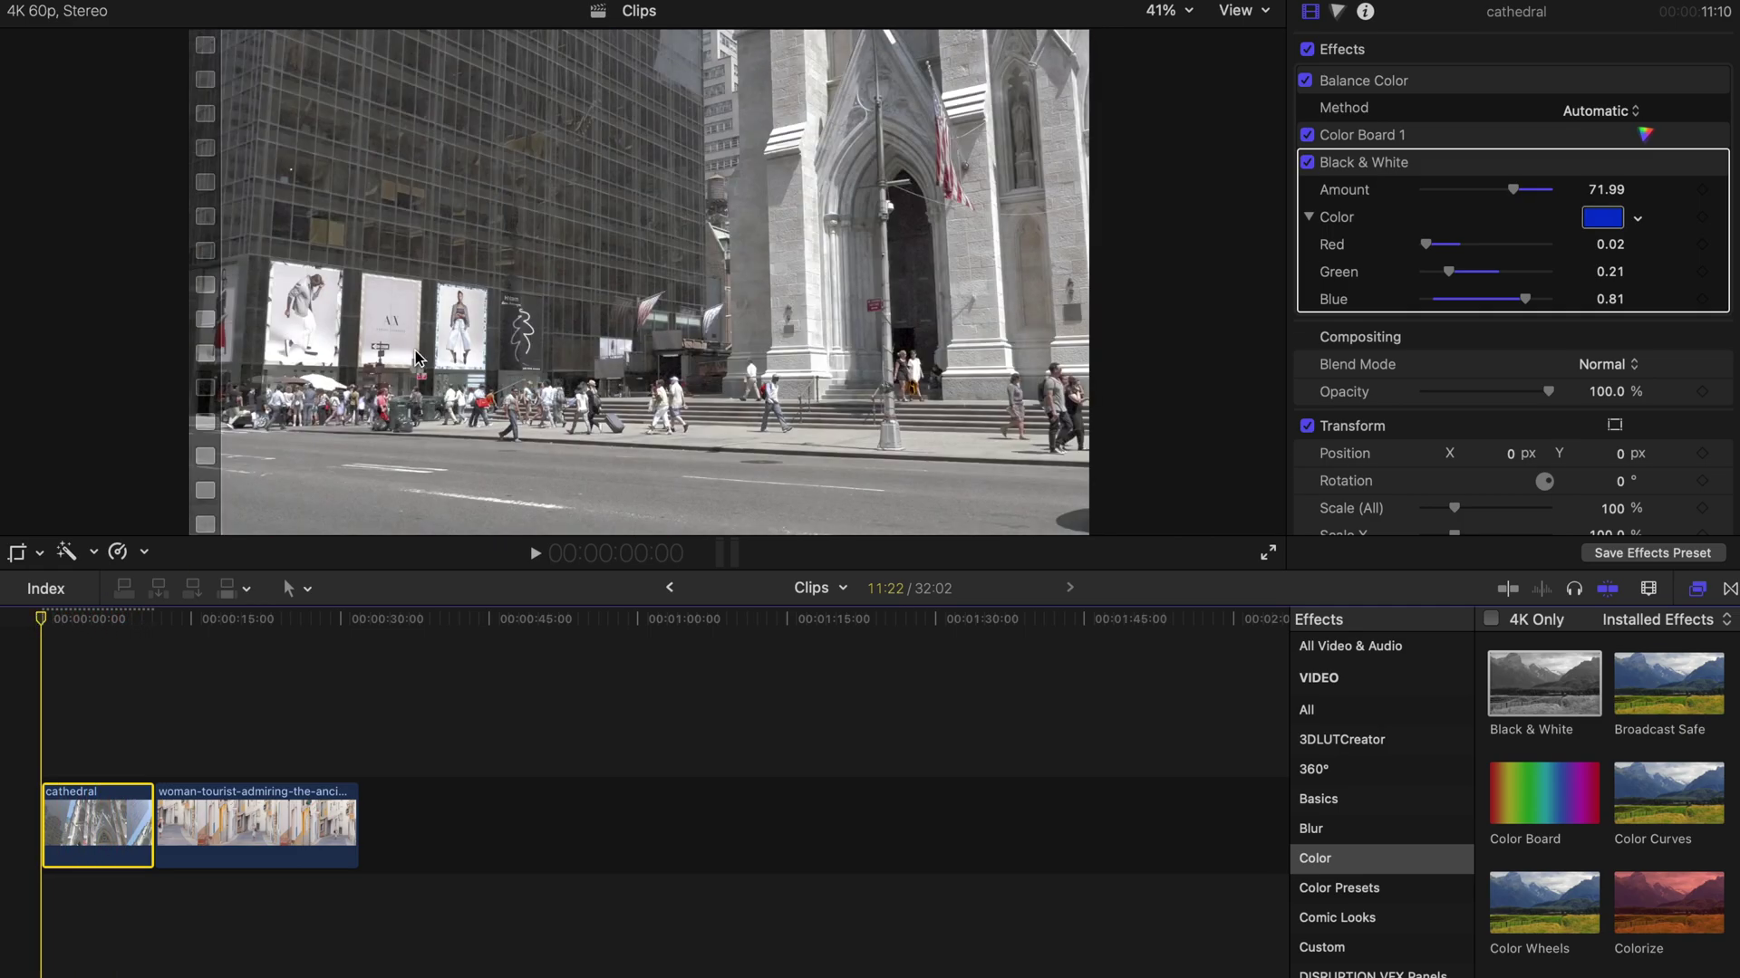
{"action": "left_click", "coordinate": [263, 622]}
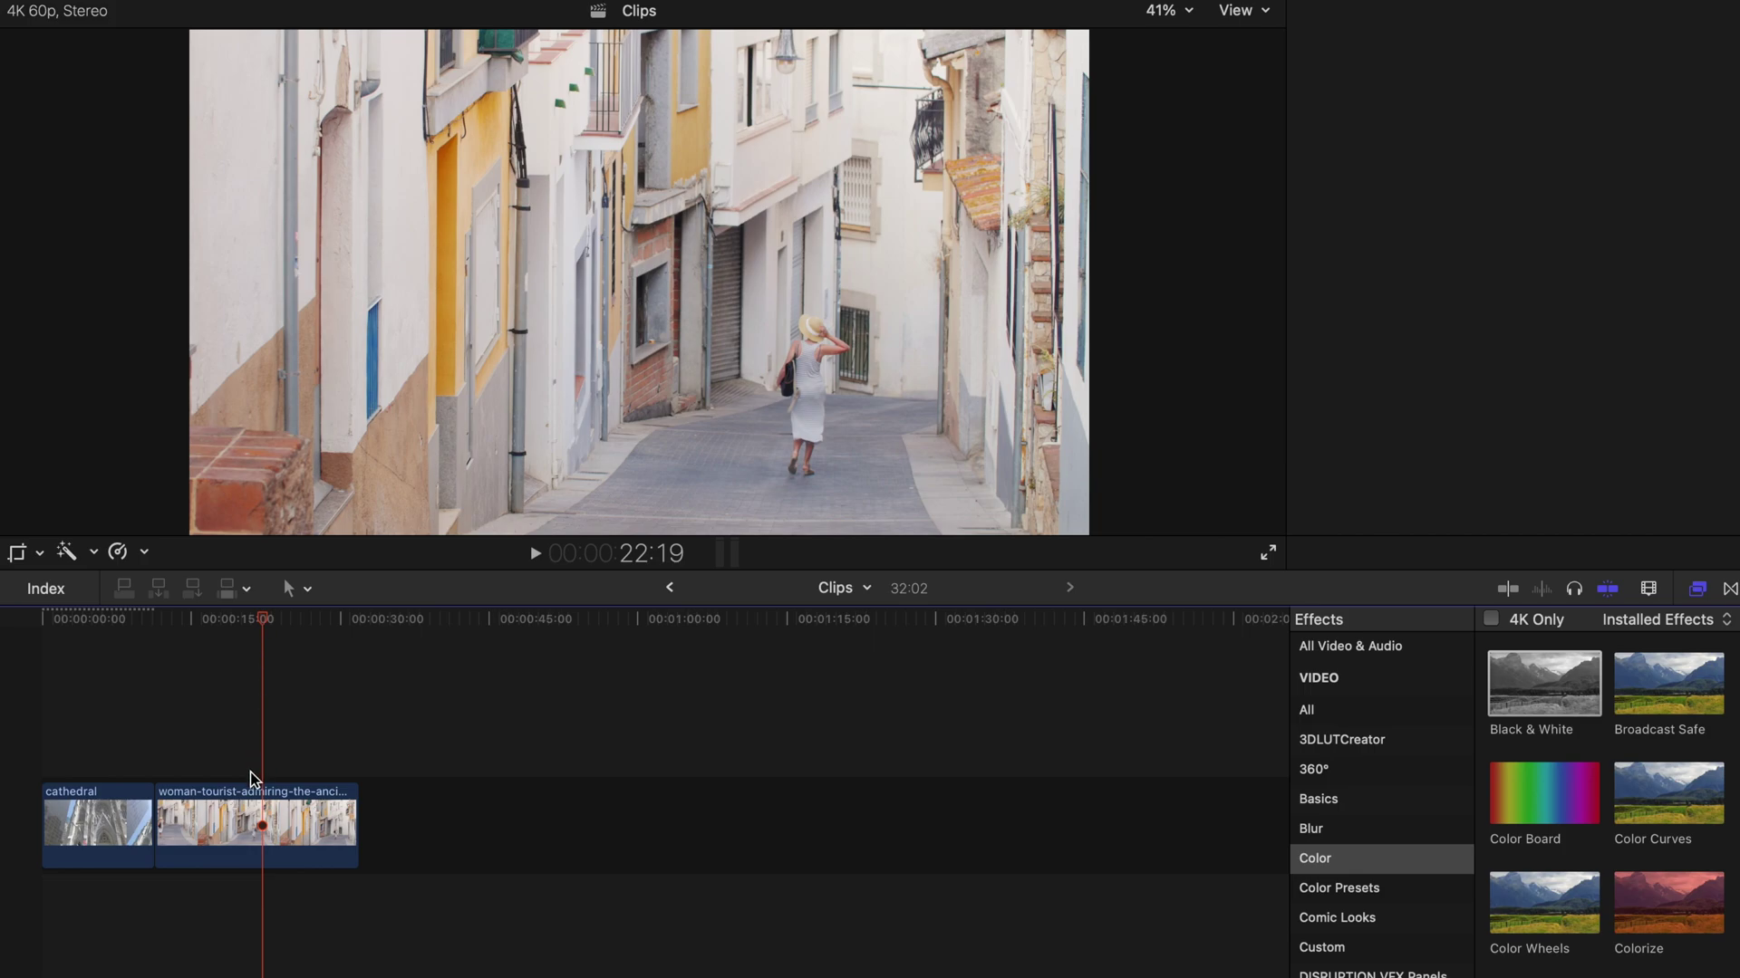
{"action": "left_click", "coordinate": [255, 807]}
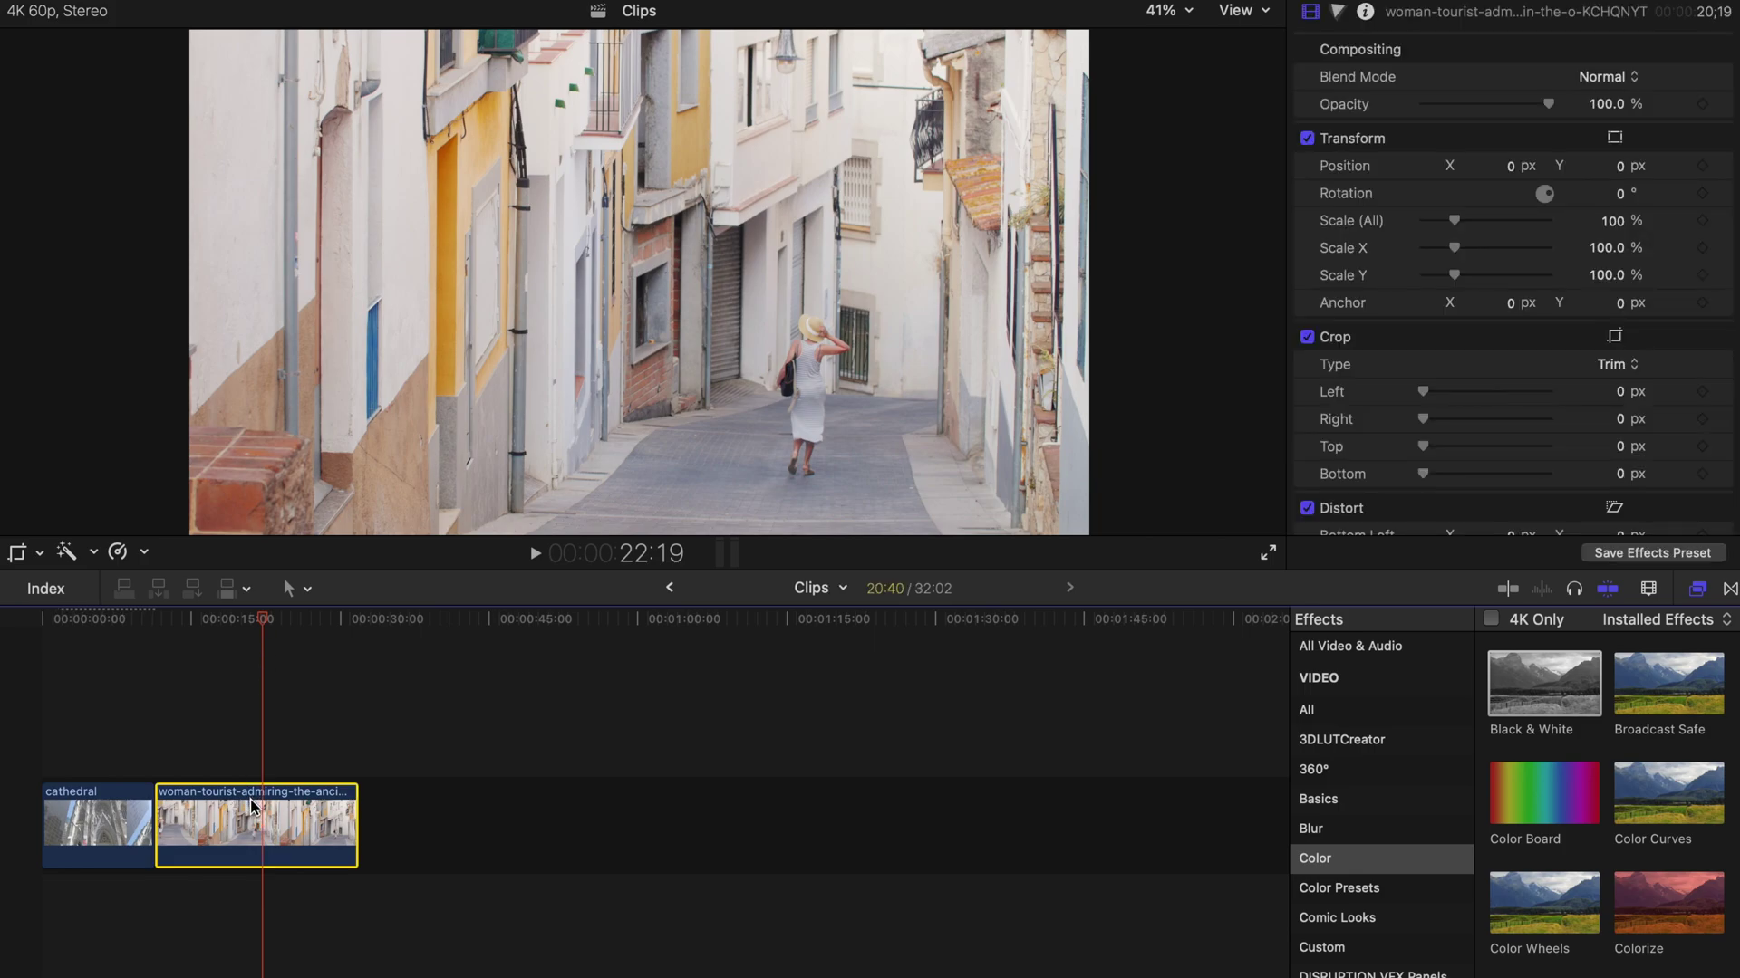
{"action": "left_click", "coordinate": [94, 552]}
{"action": "left_click", "coordinate": [118, 571]}
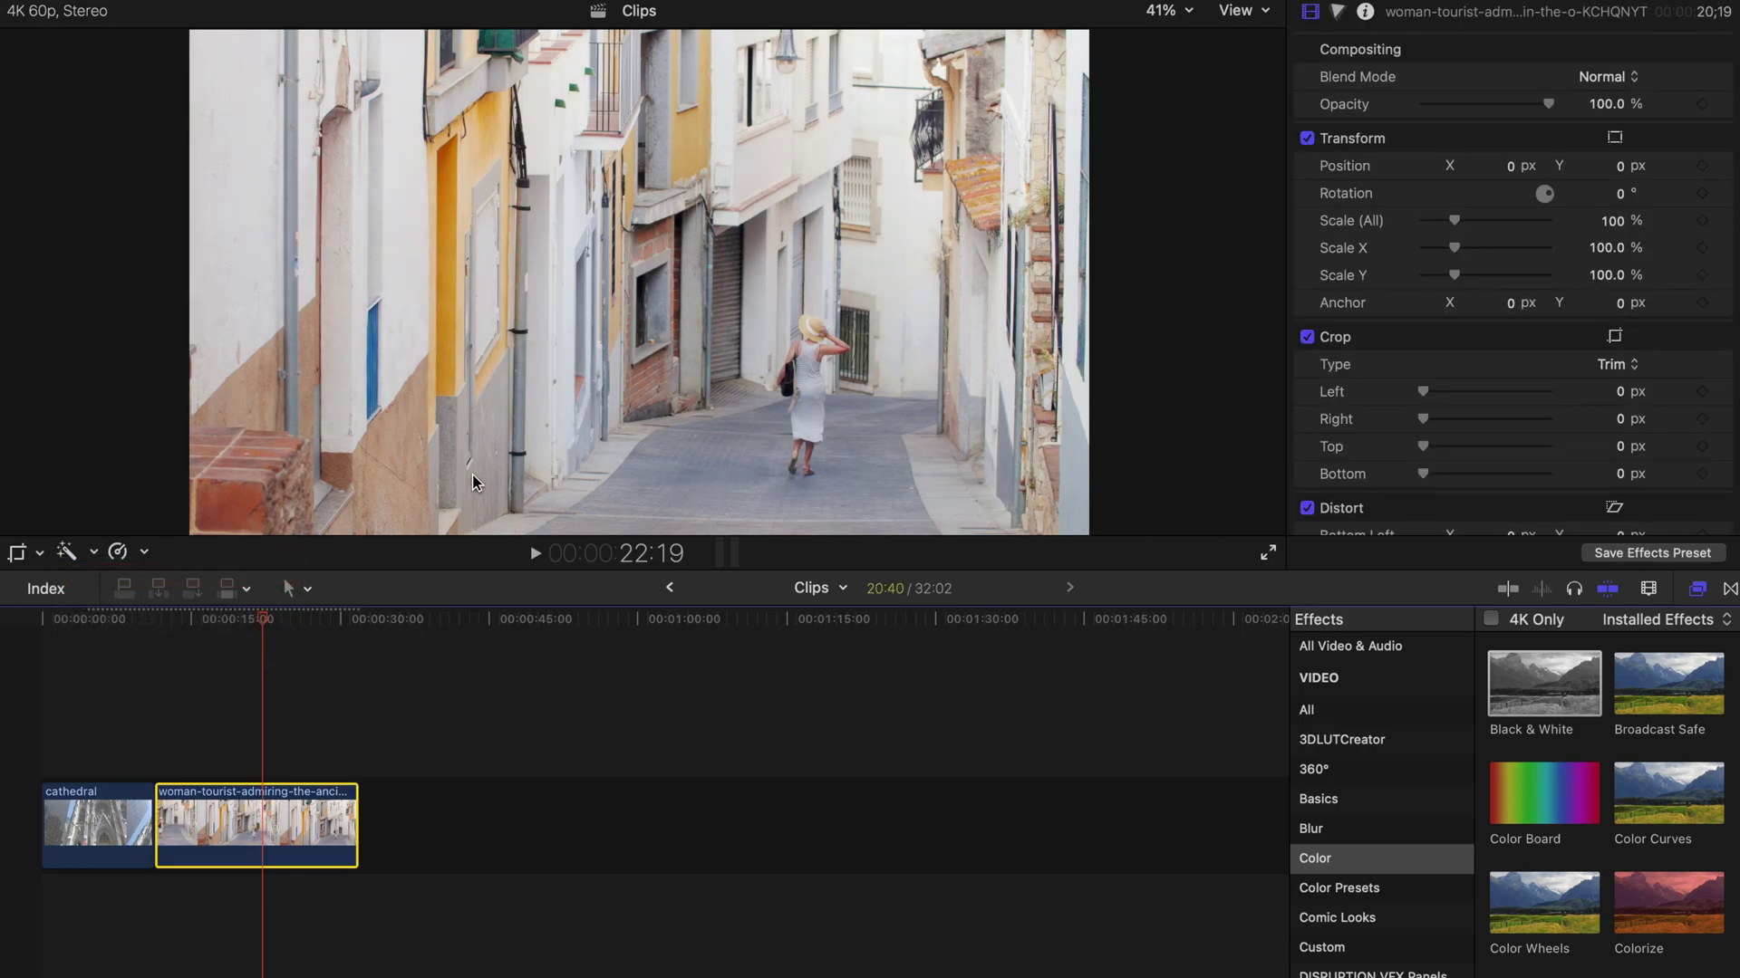
Boost global saturation to 54% and apply Black & White to the alley clip
{"action": "key", "text": "super+6"}
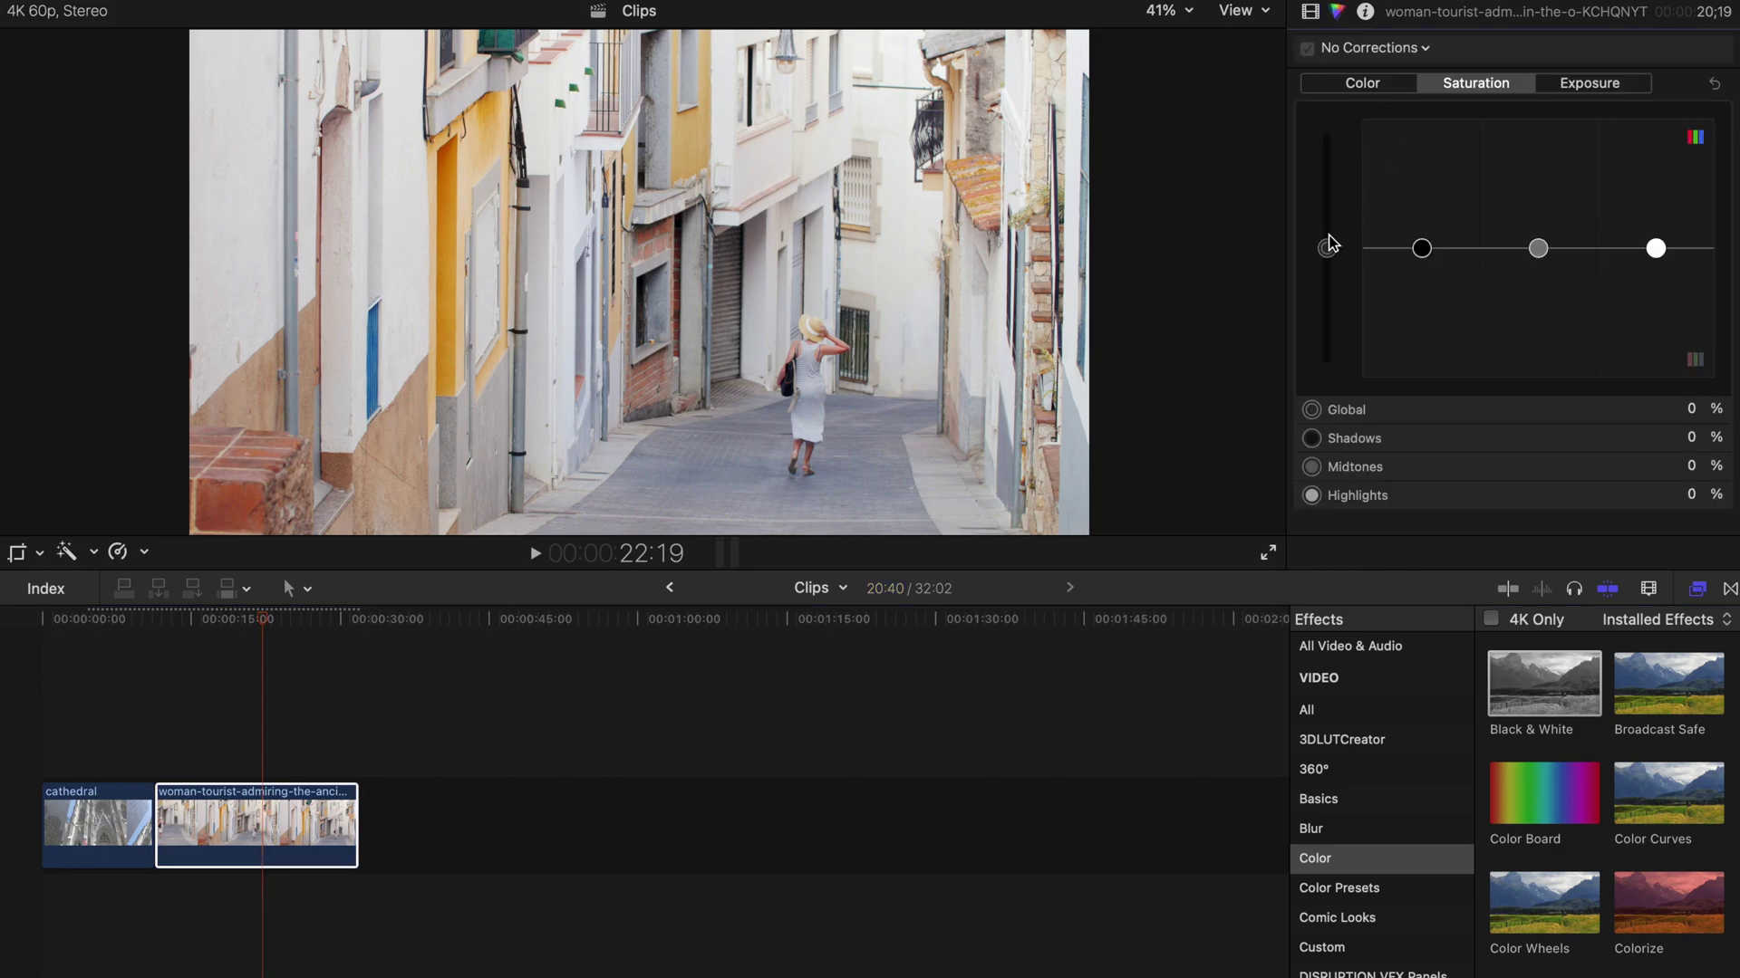
{"action": "left_click_drag", "start_coordinate": [1327, 249], "coordinate": [1327, 179]}
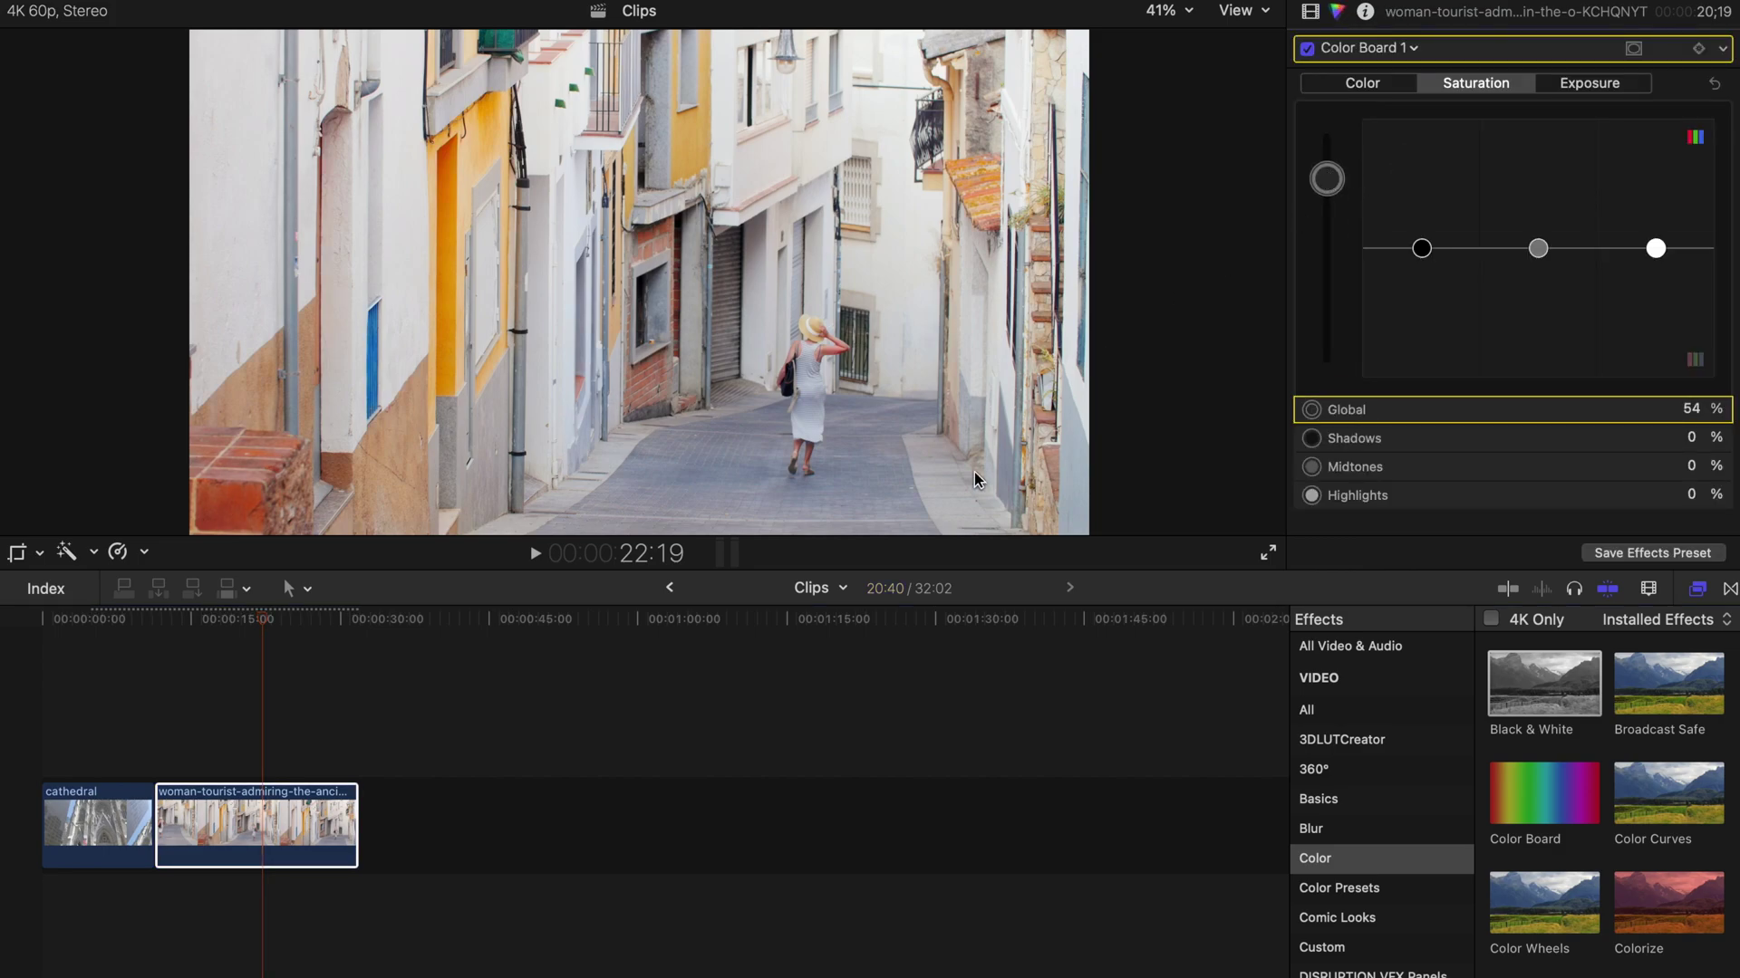
{"action": "left_click_drag", "start_coordinate": [1531, 689], "coordinate": [298, 822]}
{"action": "left_click", "coordinate": [1311, 25]}
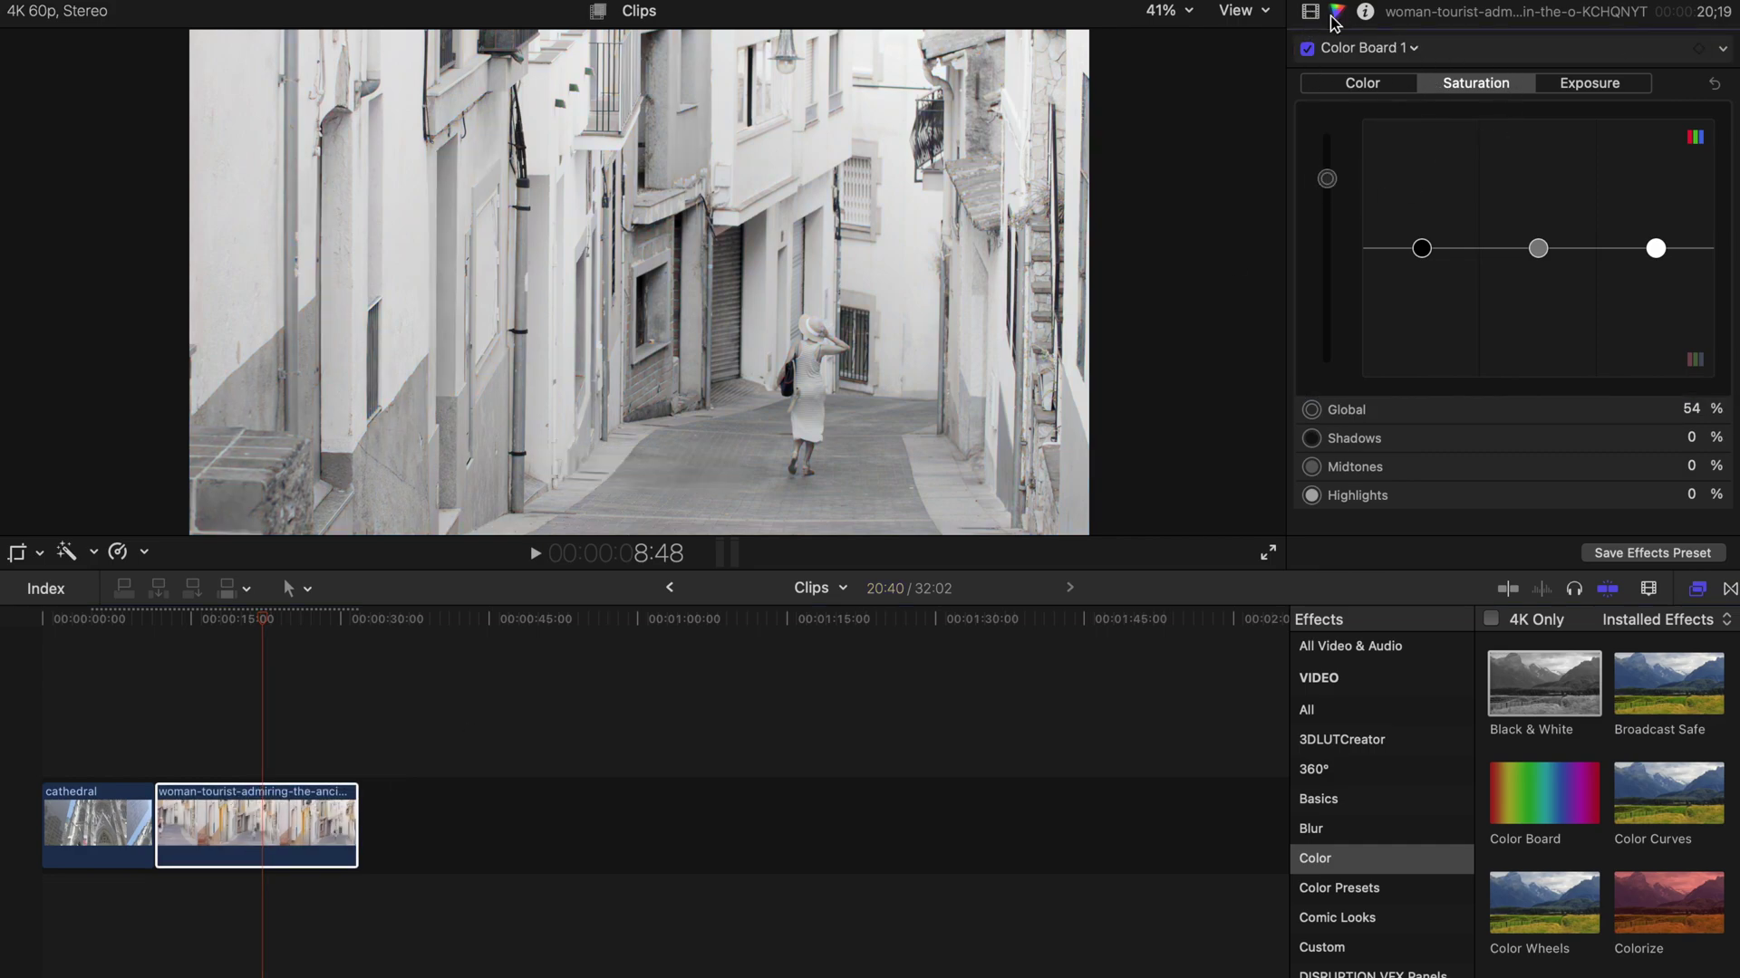
Choose a red-orange tint for the alley clip's Black & White effect
{"action": "left_click", "coordinate": [1310, 12]}
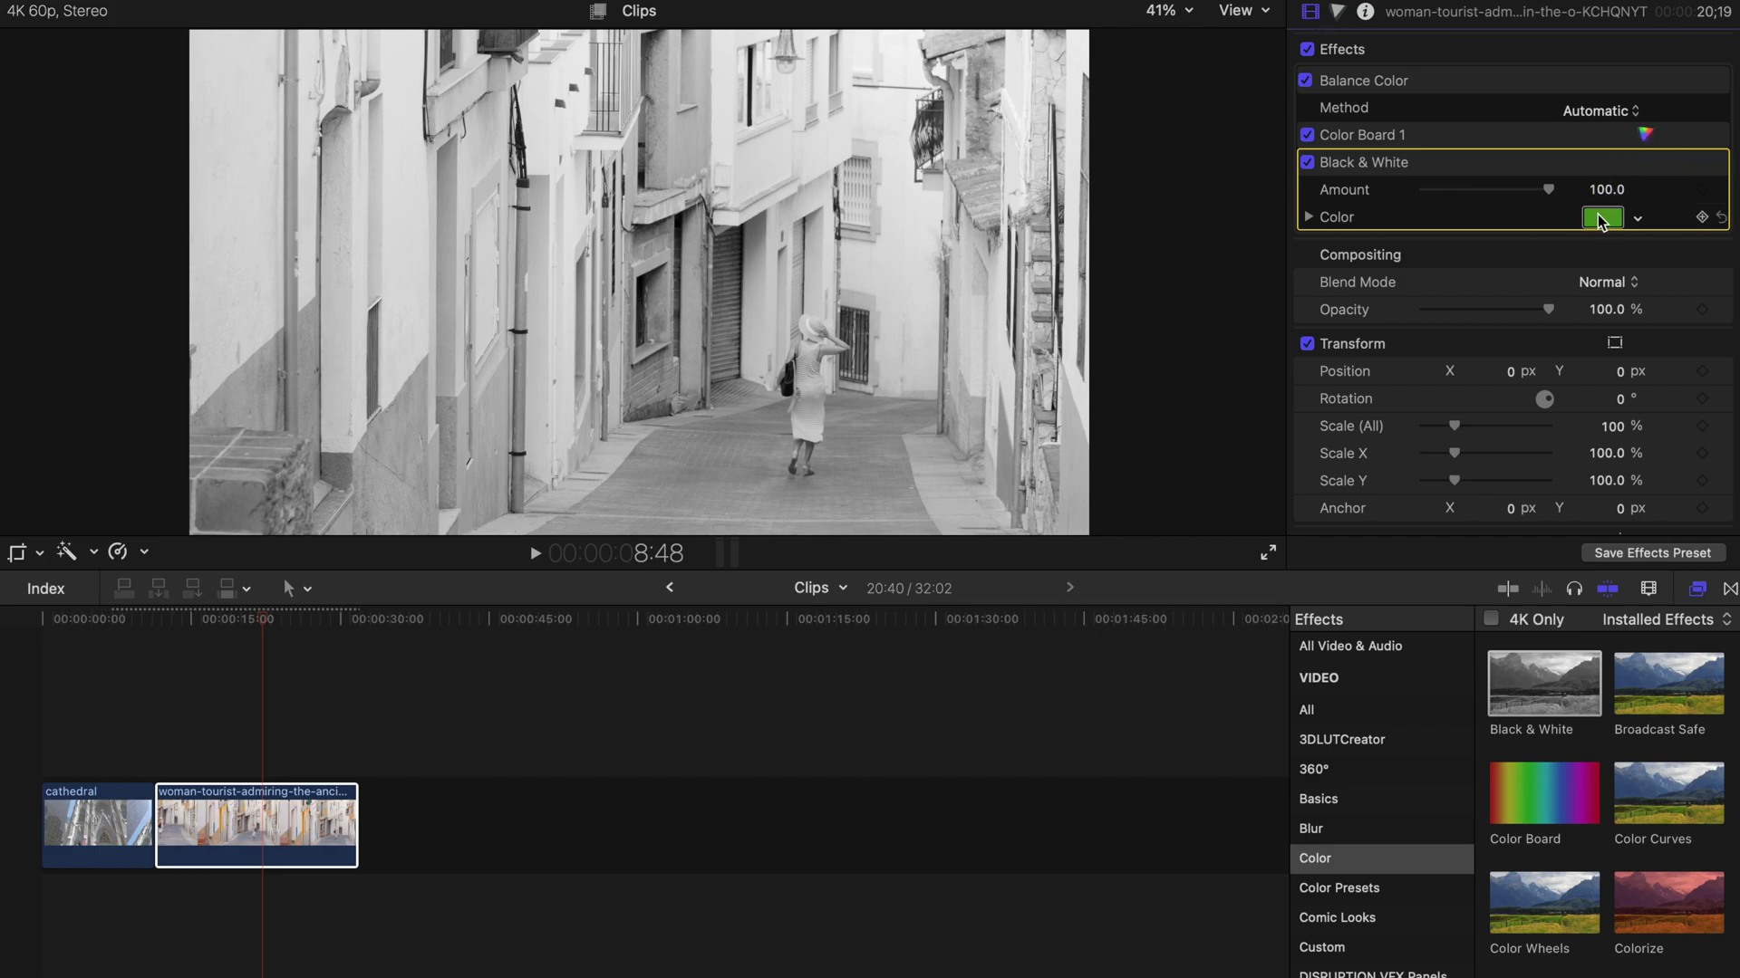
{"action": "left_click", "coordinate": [1637, 219]}
{"action": "left_click", "coordinate": [1573, 249]}
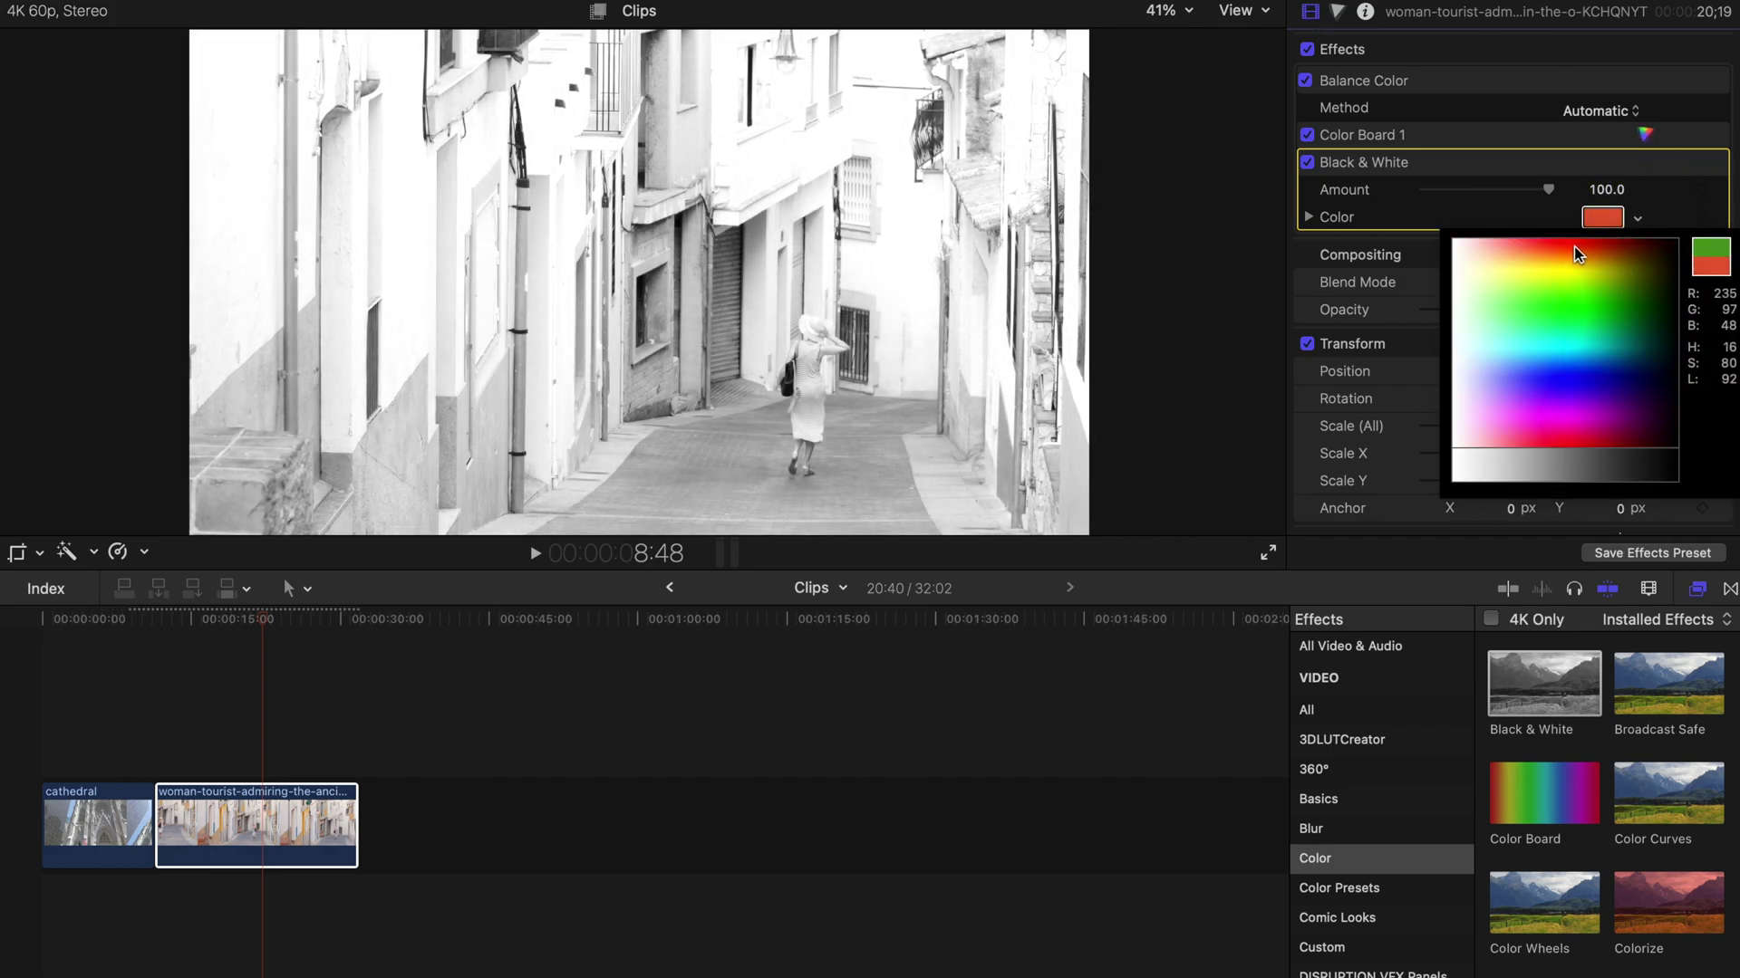
{"action": "left_click", "coordinate": [1574, 246]}
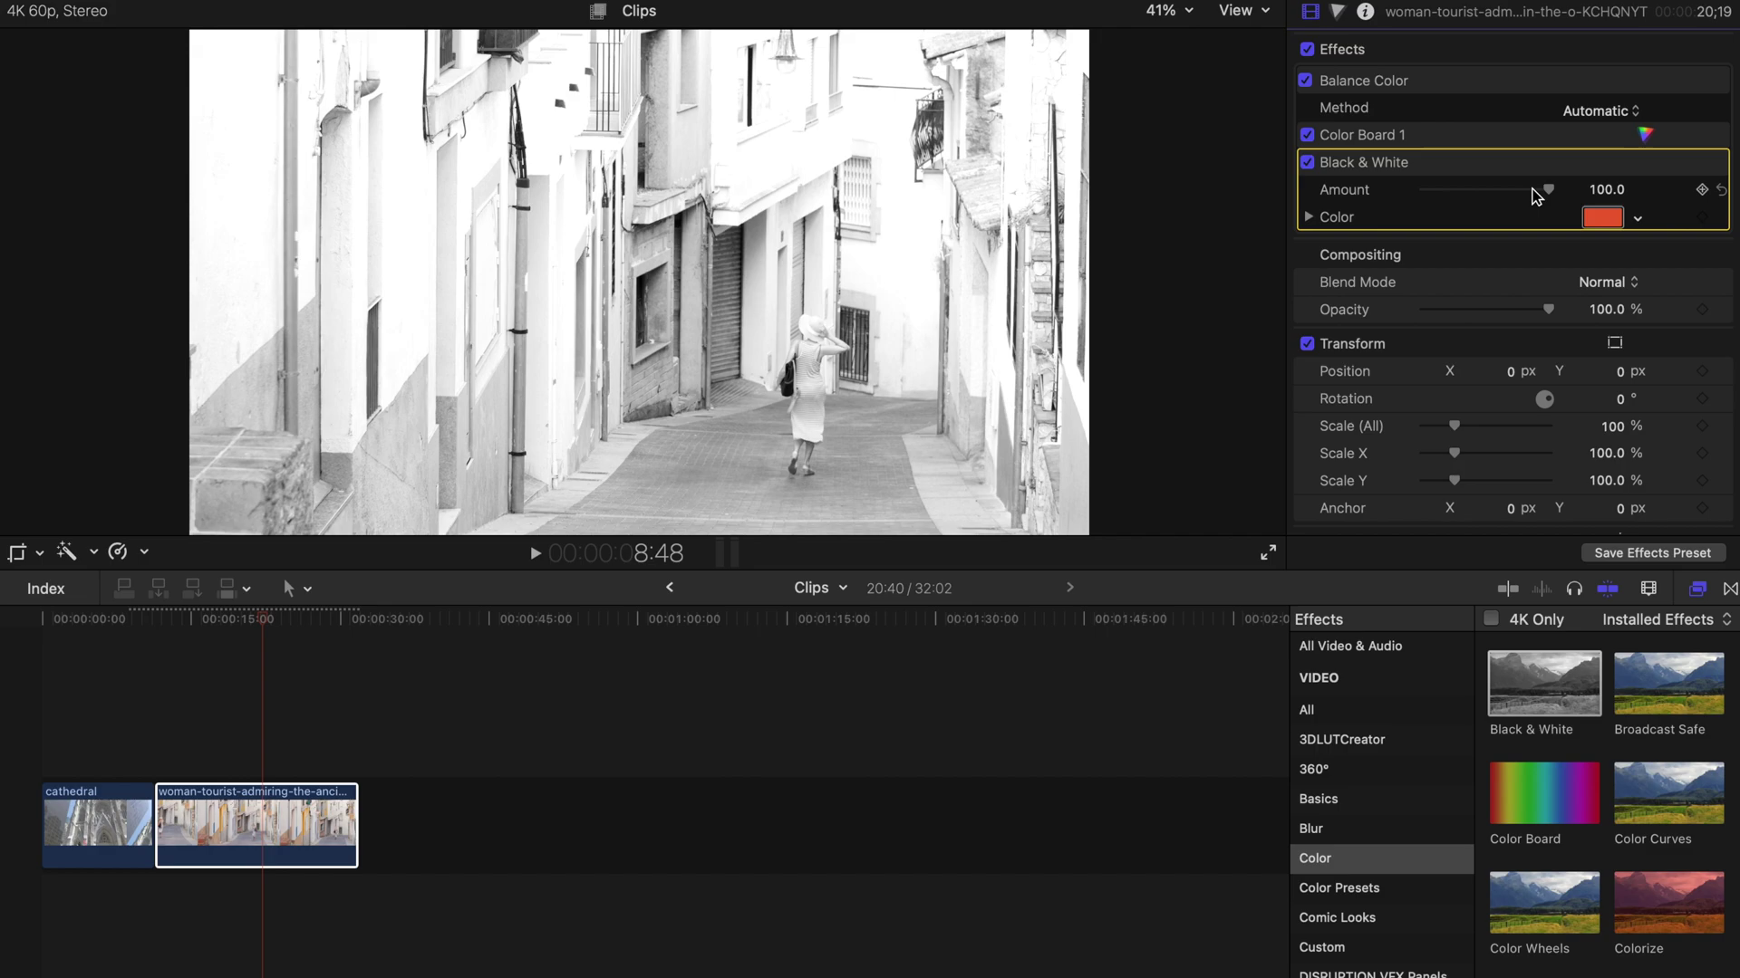
Lower the Black & White Amount to 54.34 and refine the red tint
{"action": "left_click_drag", "start_coordinate": [1547, 190], "coordinate": [1493, 196]}
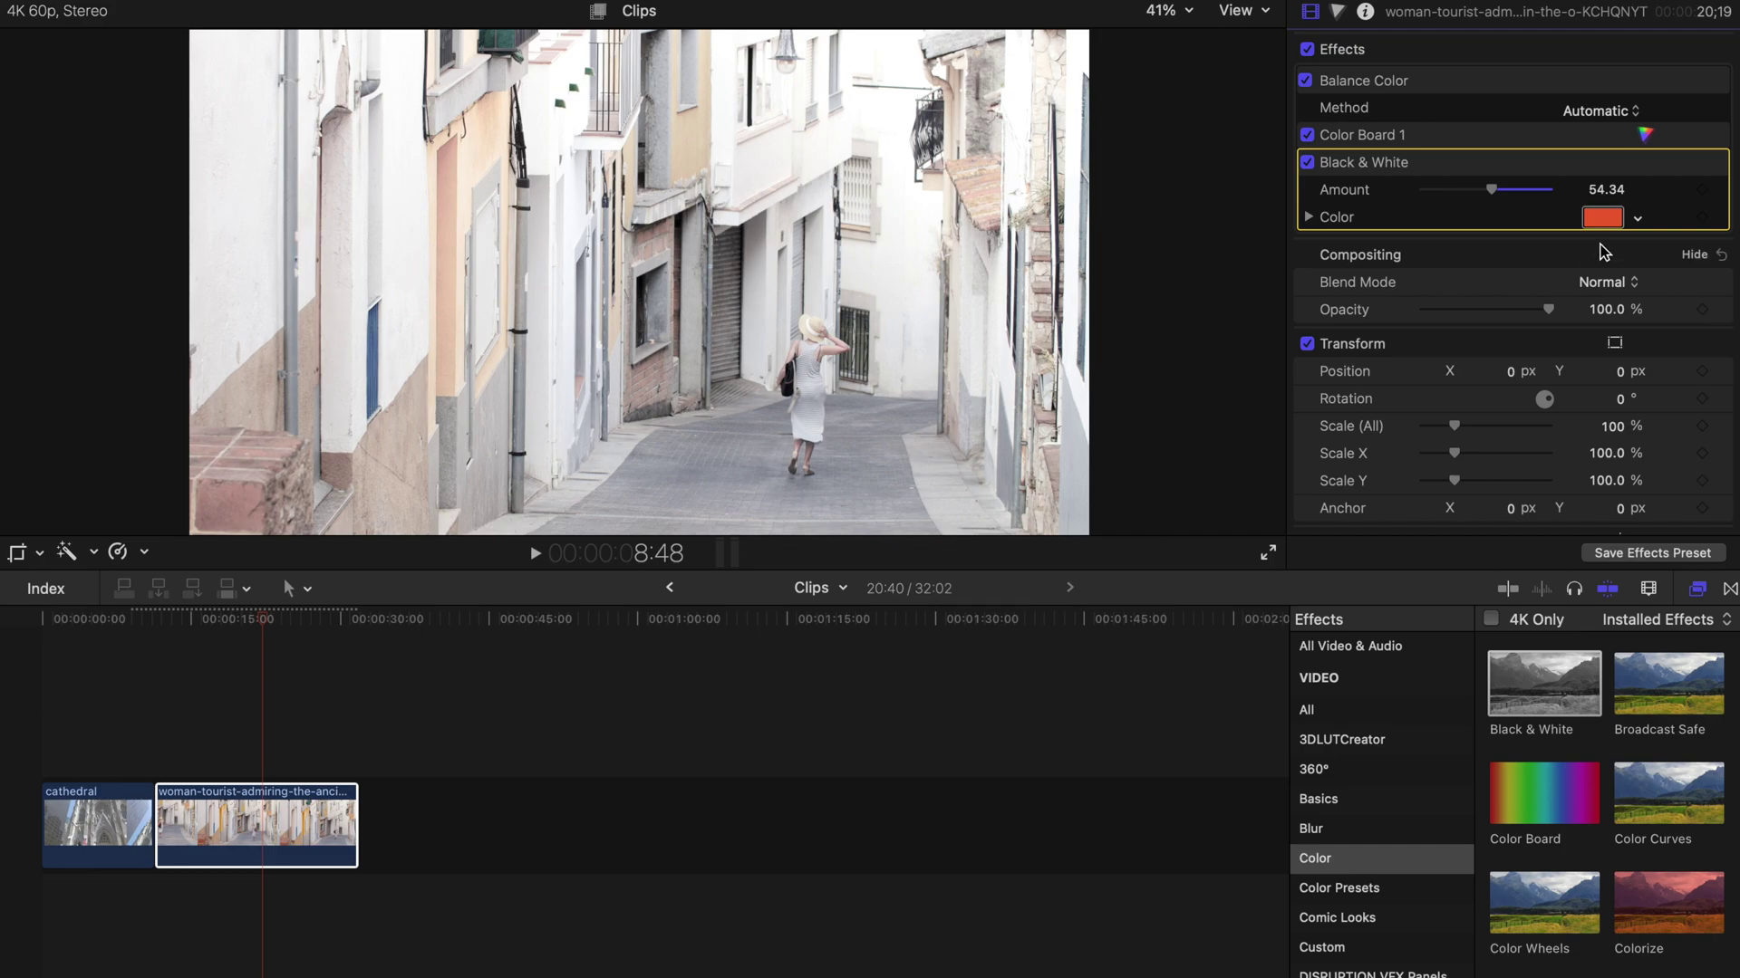
{"action": "left_click", "coordinate": [1638, 219]}
{"action": "left_click_drag", "start_coordinate": [1572, 249], "coordinate": [1590, 442]}
Switch the alley clip's Black & White tint to blue
{"action": "key", "text": "Escape"}
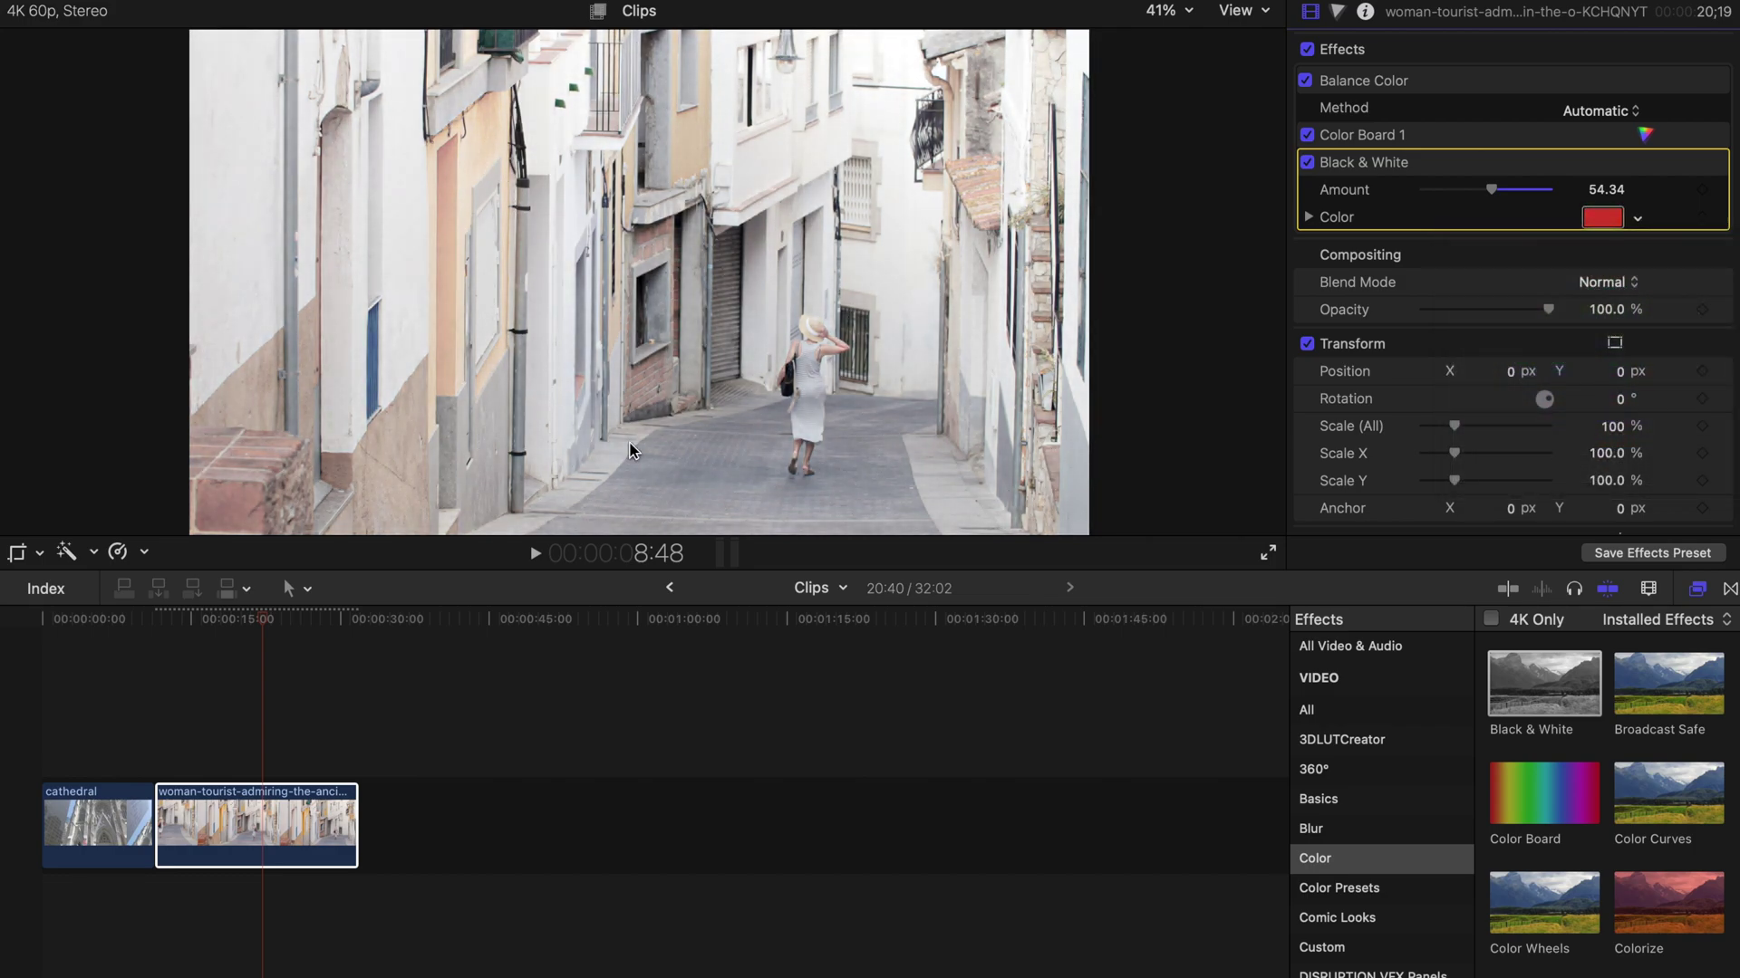
{"action": "left_click", "coordinate": [1637, 218]}
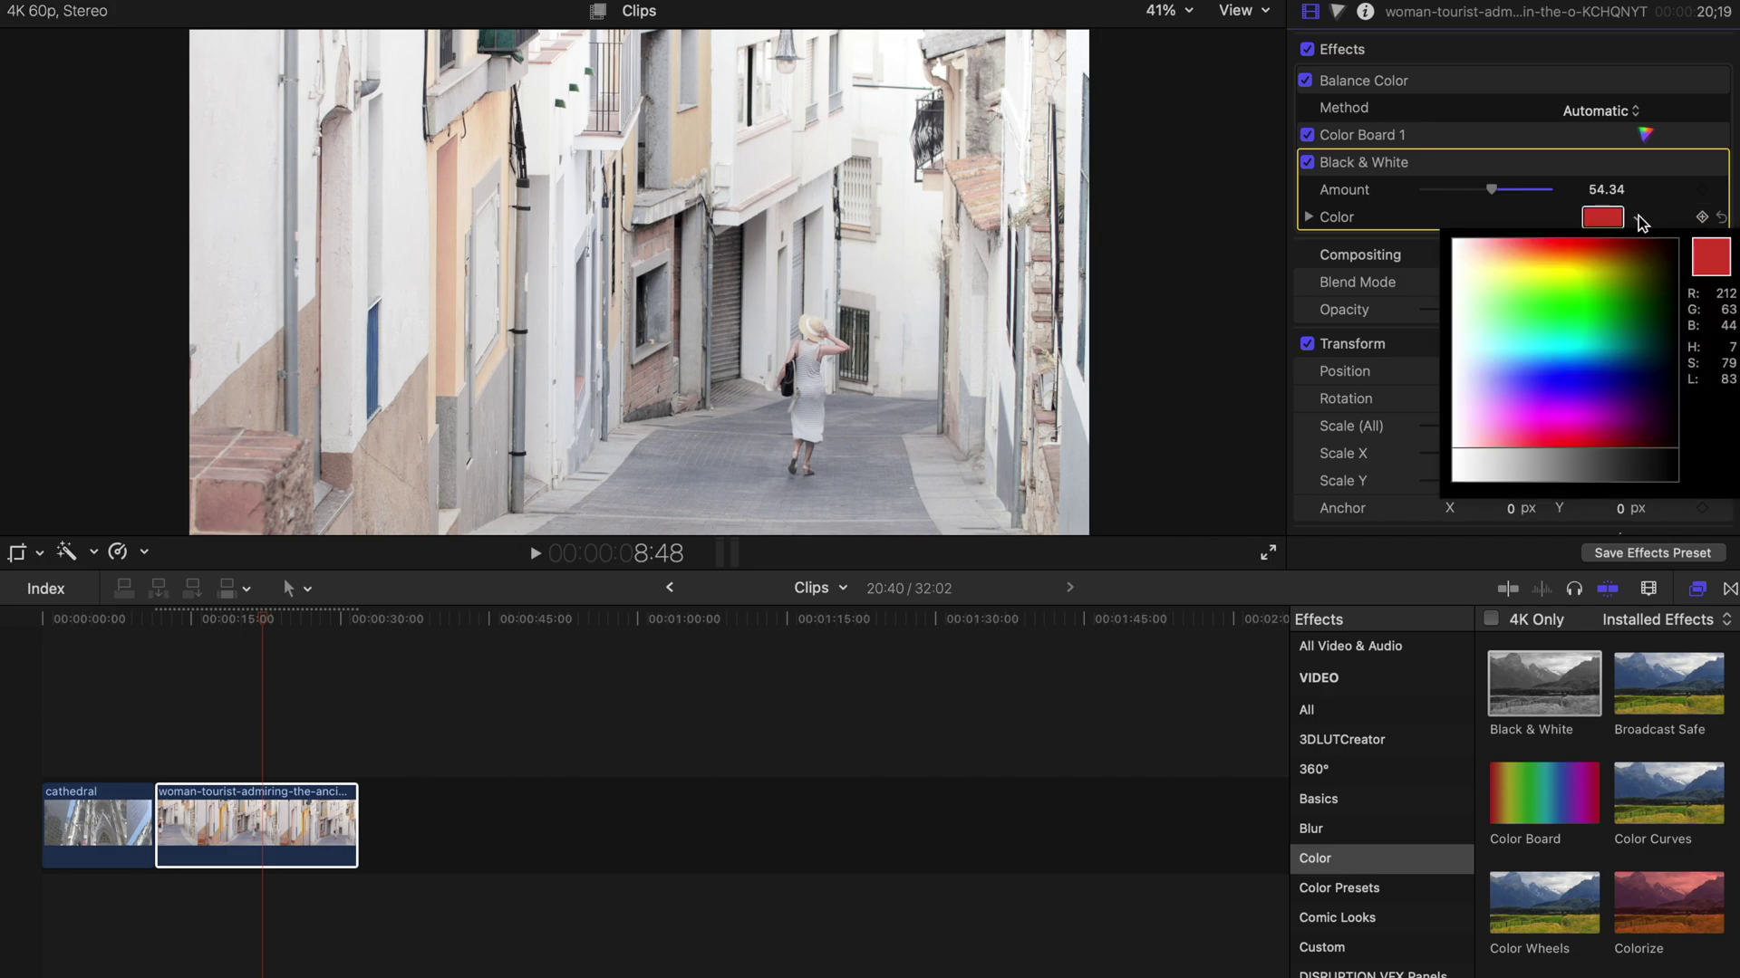
{"action": "left_click", "coordinate": [1585, 368]}
{"action": "left_click_drag", "start_coordinate": [1585, 370], "coordinate": [1616, 382]}
{"action": "key", "text": "Escape"}
Raise the Black & White Amount to 85.29; try a brighter blue, then undo it
{"action": "left_click_drag", "start_coordinate": [1521, 189], "coordinate": [1529, 196]}
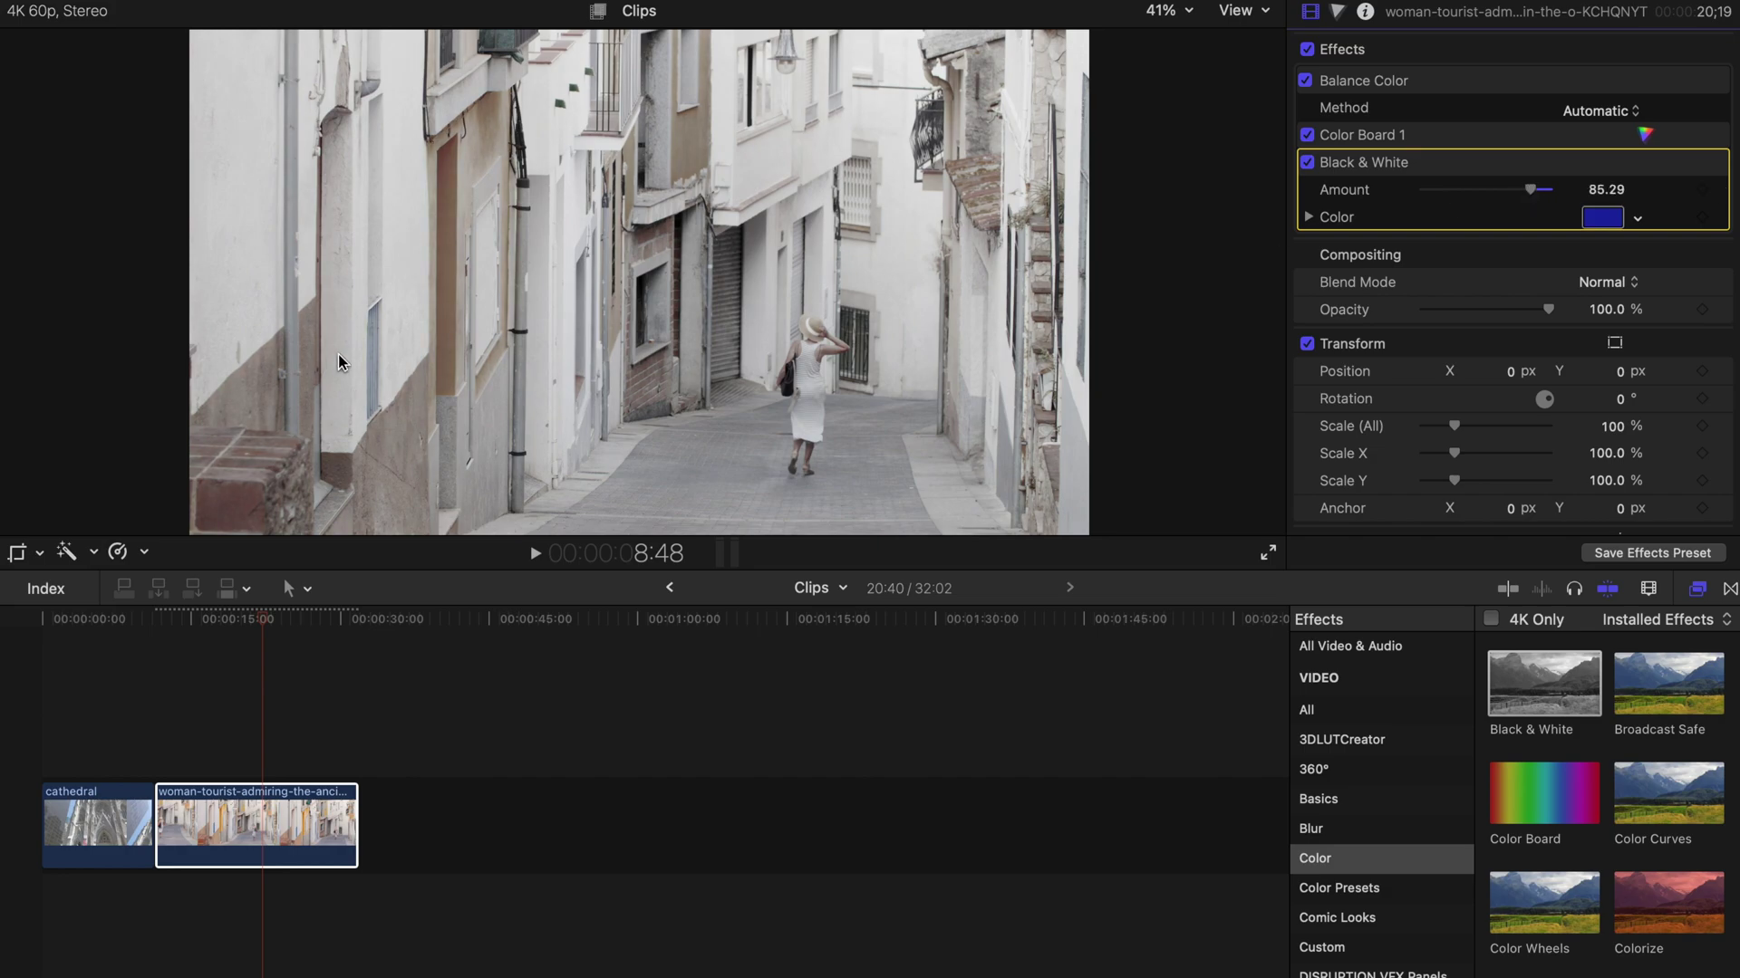
{"action": "left_click", "coordinate": [1602, 218]}
{"action": "left_click_drag", "start_coordinate": [1576, 385], "coordinate": [1562, 443]}
{"action": "key", "text": "super+z"}
{"action": "key", "text": "super+z"}
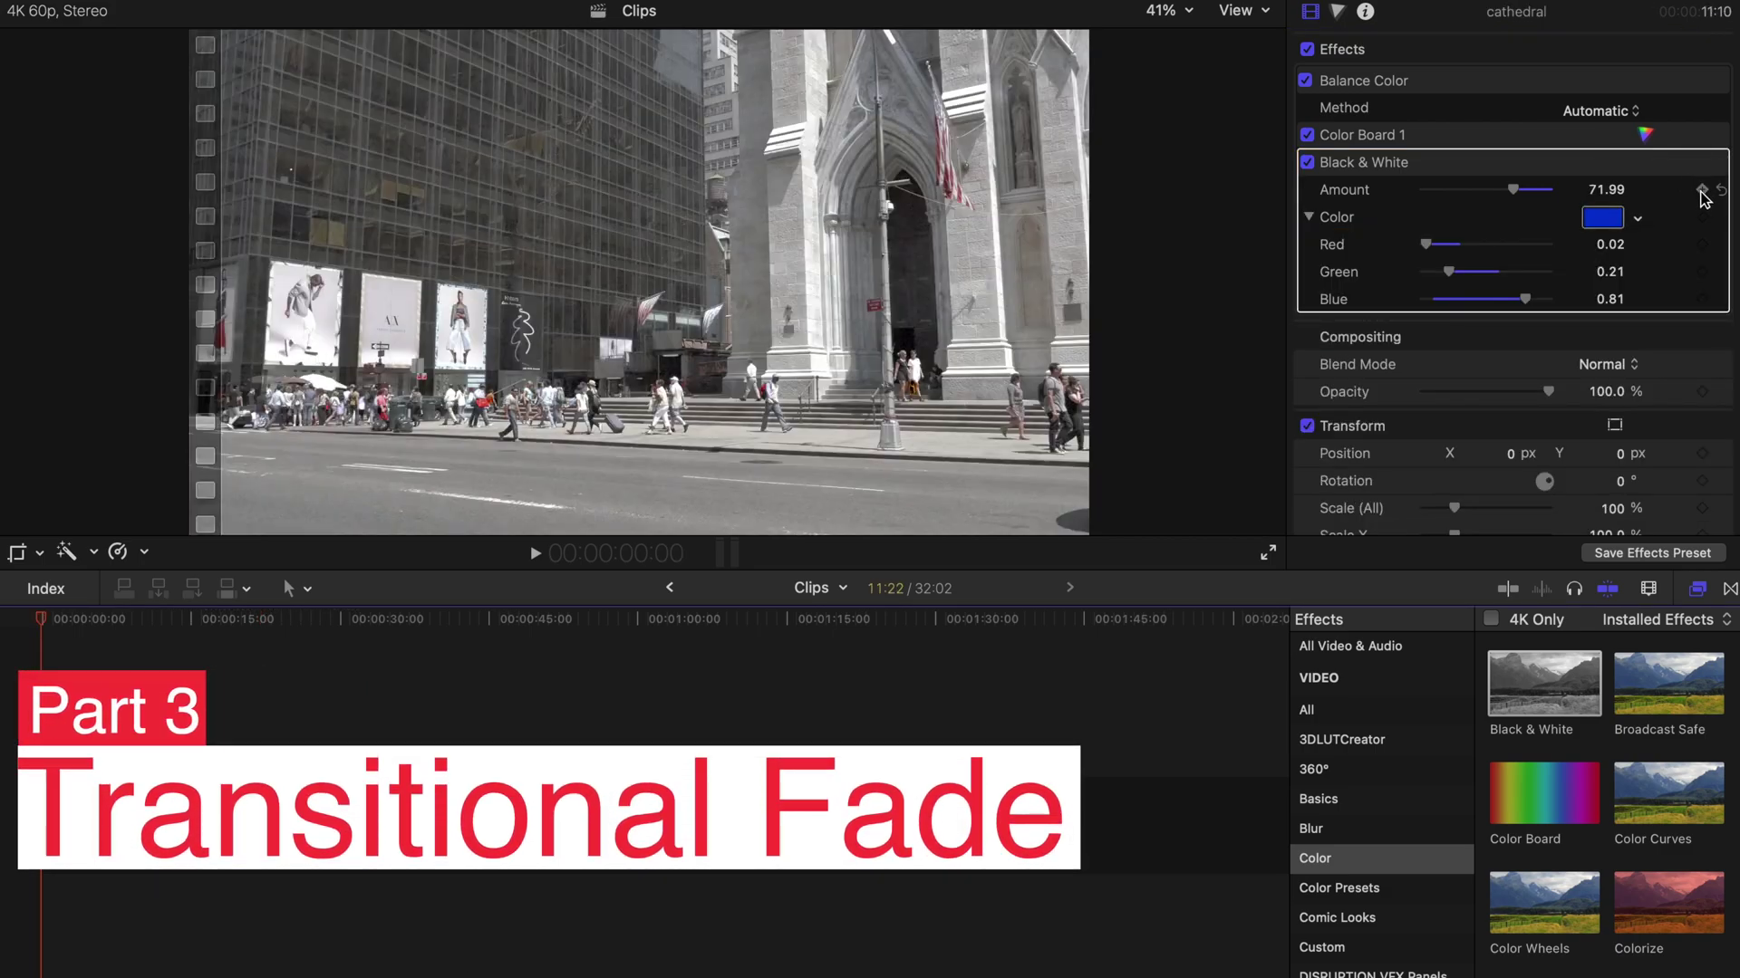
Keyframe the cathedral clip's Black & White Amount: 0 at the start, 81.27 near 5:59
{"action": "left_click", "coordinate": [1700, 191]}
{"action": "left_click_drag", "start_coordinate": [1421, 188], "coordinate": [1406, 195]}
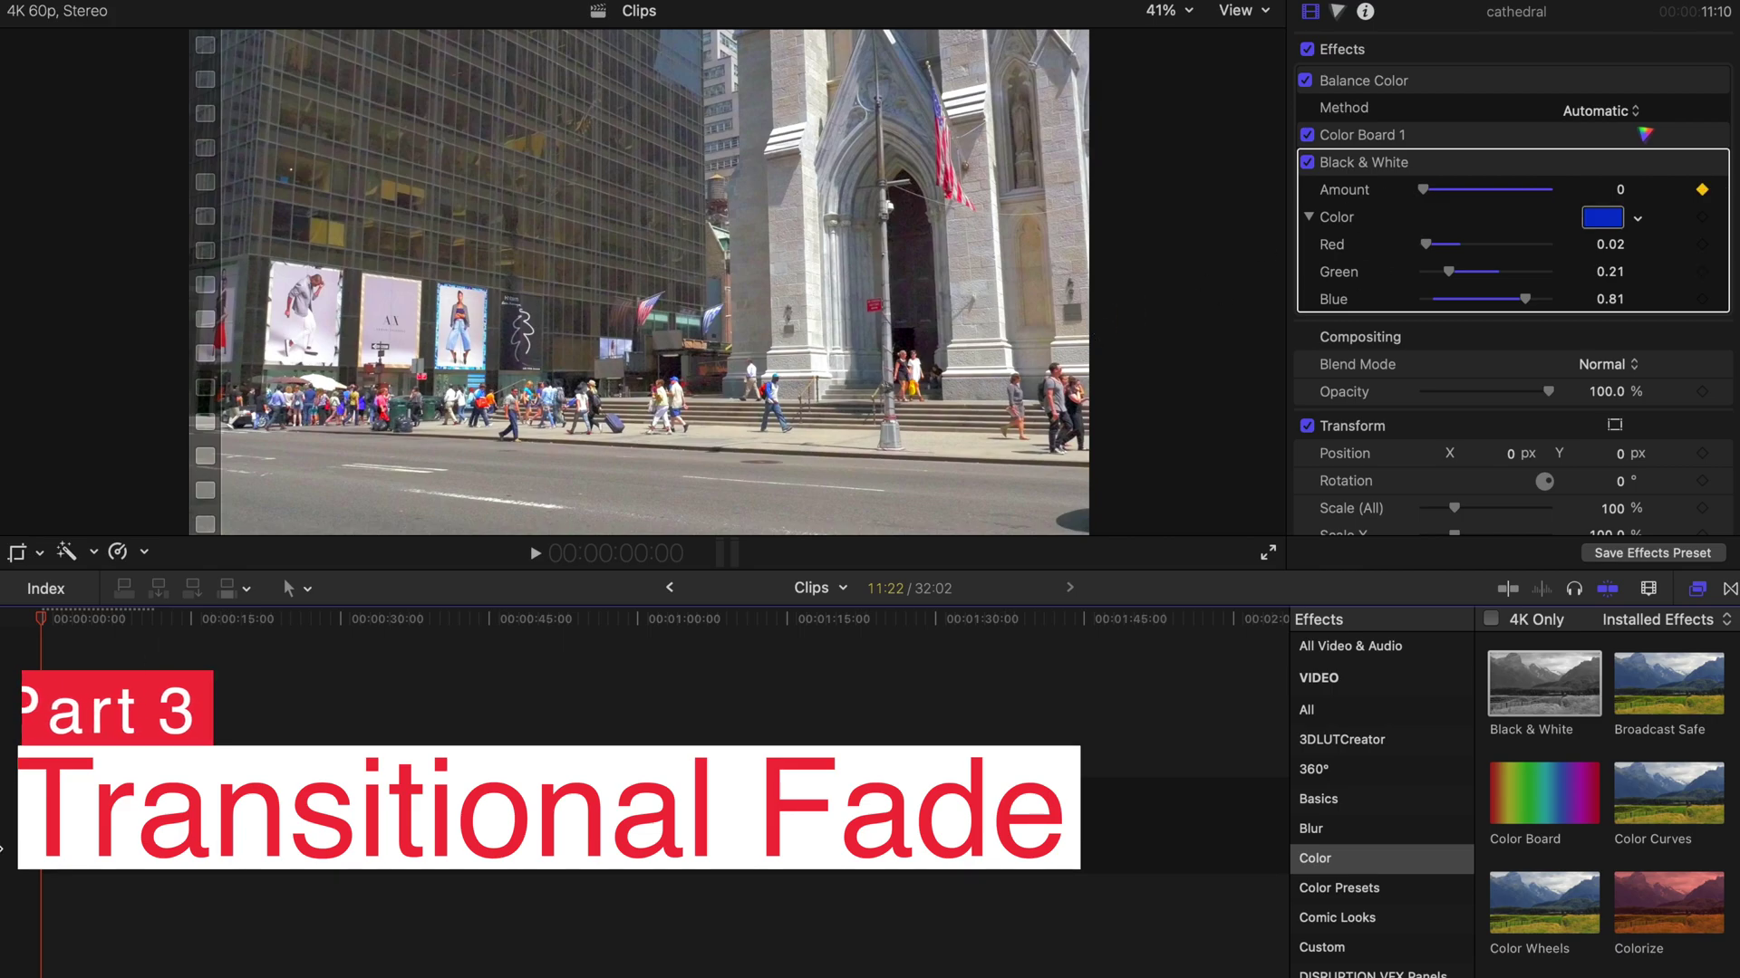
{"action": "left_click", "coordinate": [102, 625]}
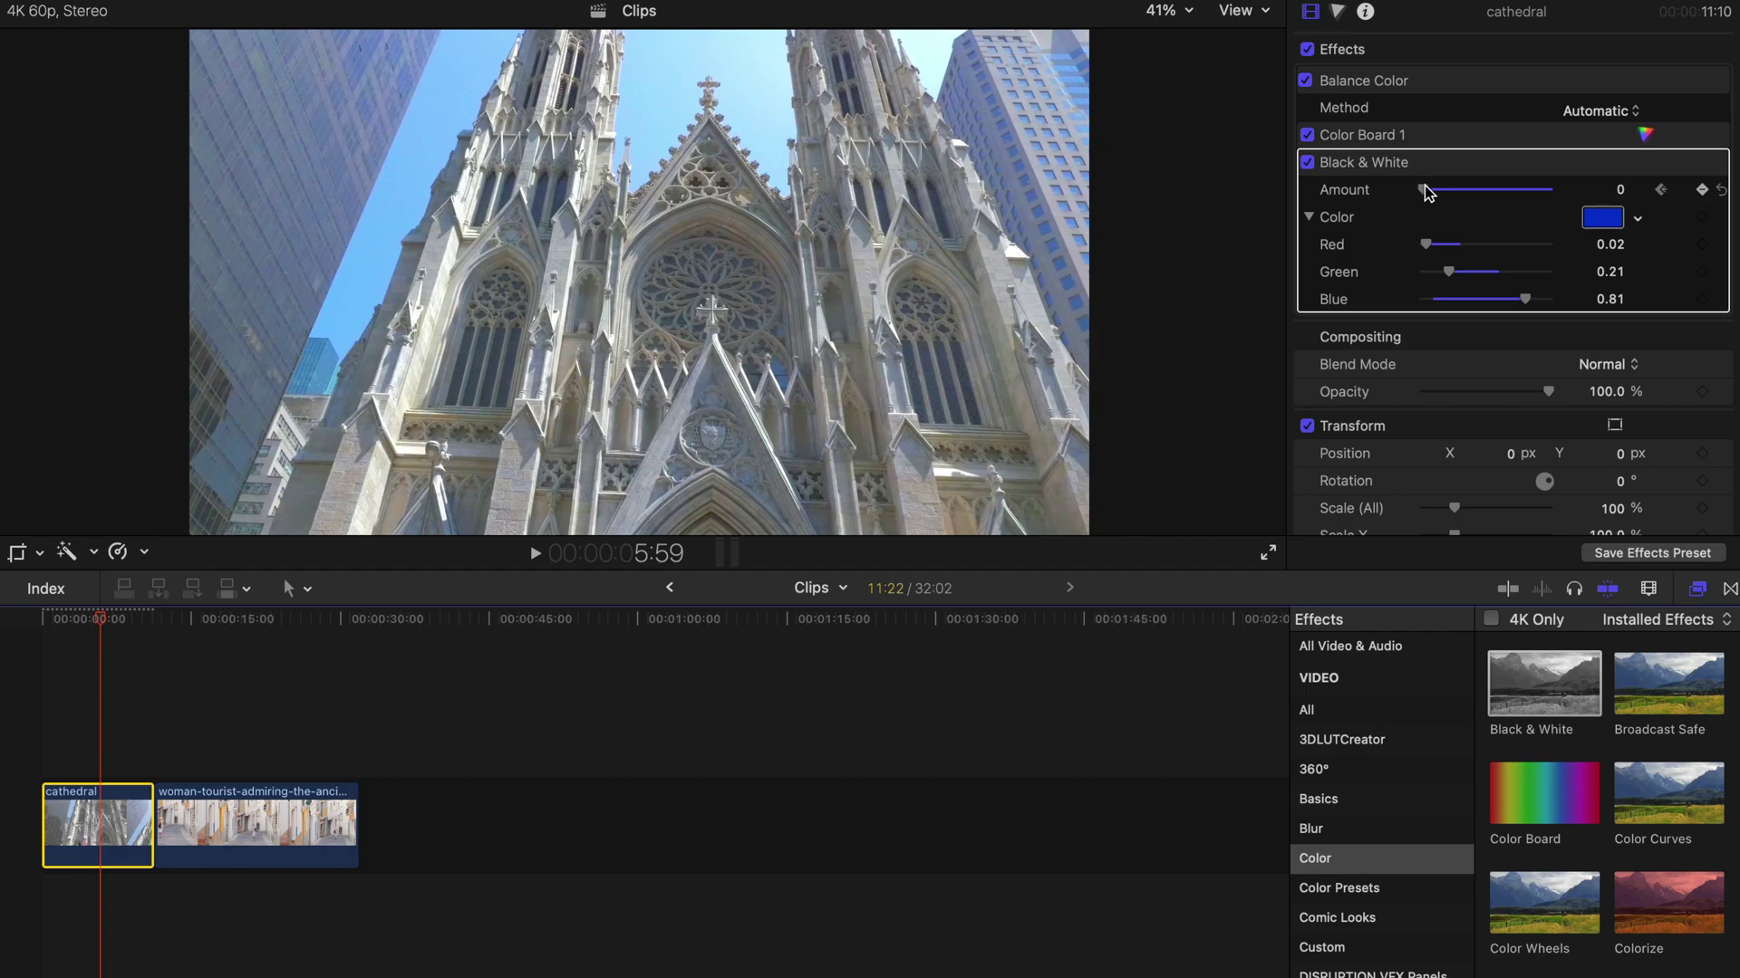
{"action": "left_click_drag", "start_coordinate": [1424, 187], "coordinate": [1517, 187]}
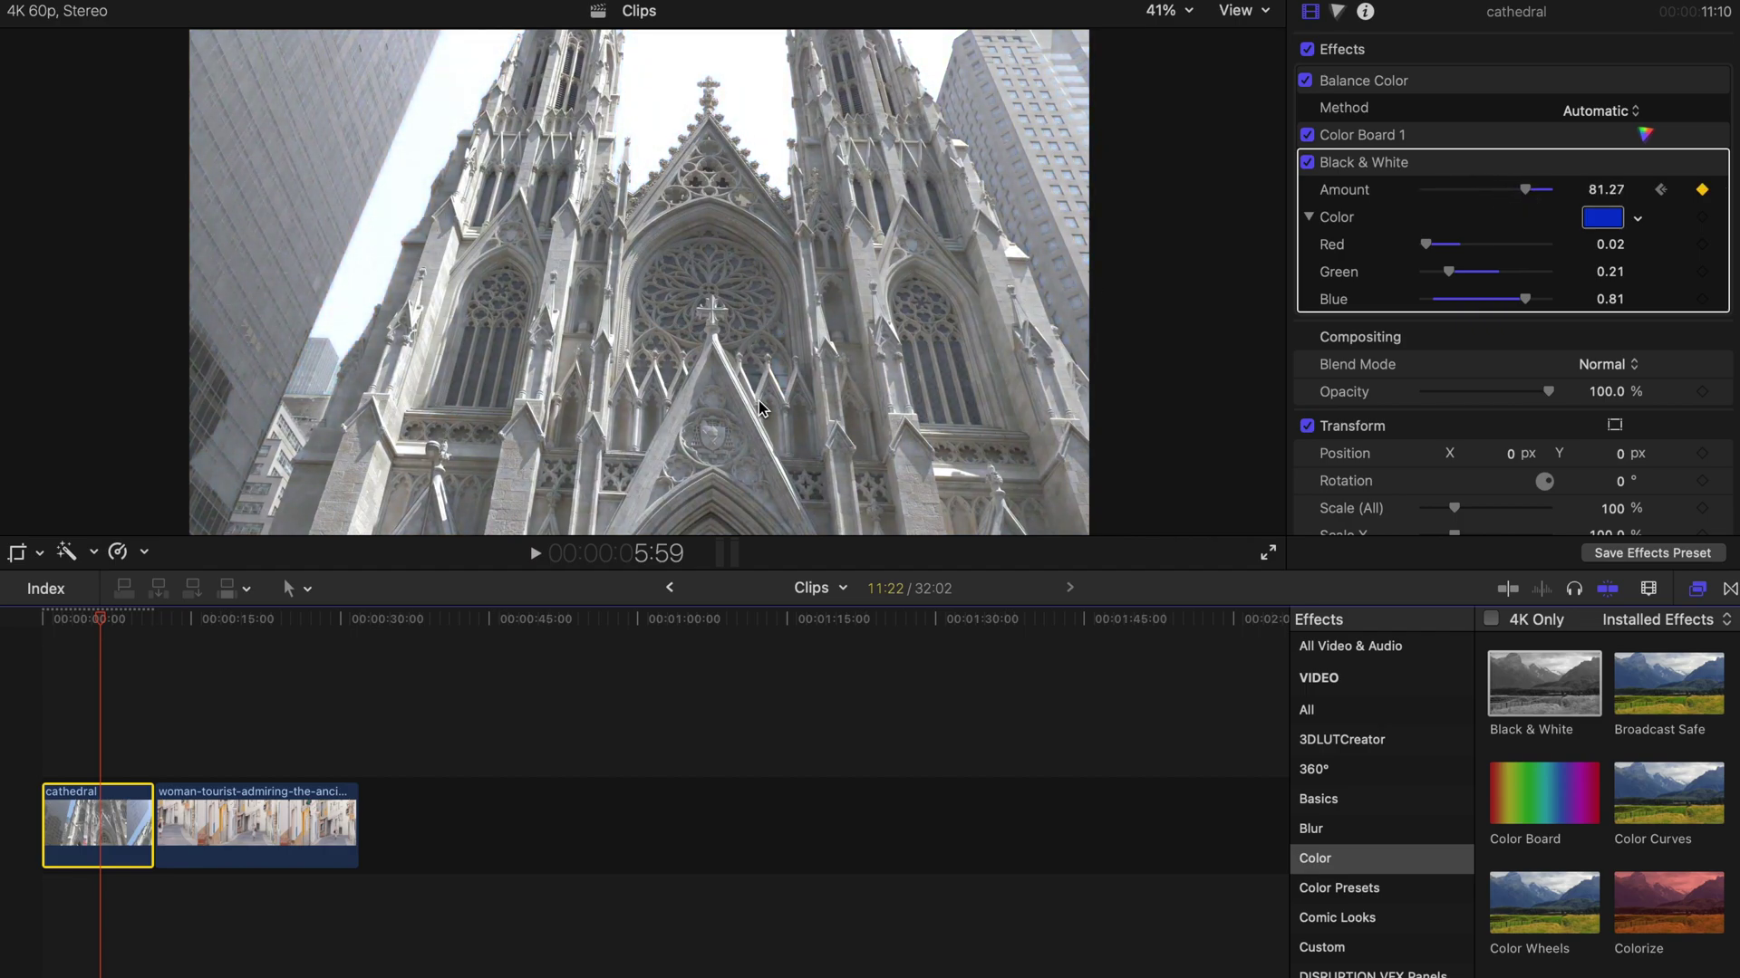
Check the Amount keyframes in Show Video Animation and play back the fade
{"action": "right_click", "coordinate": [64, 815]}
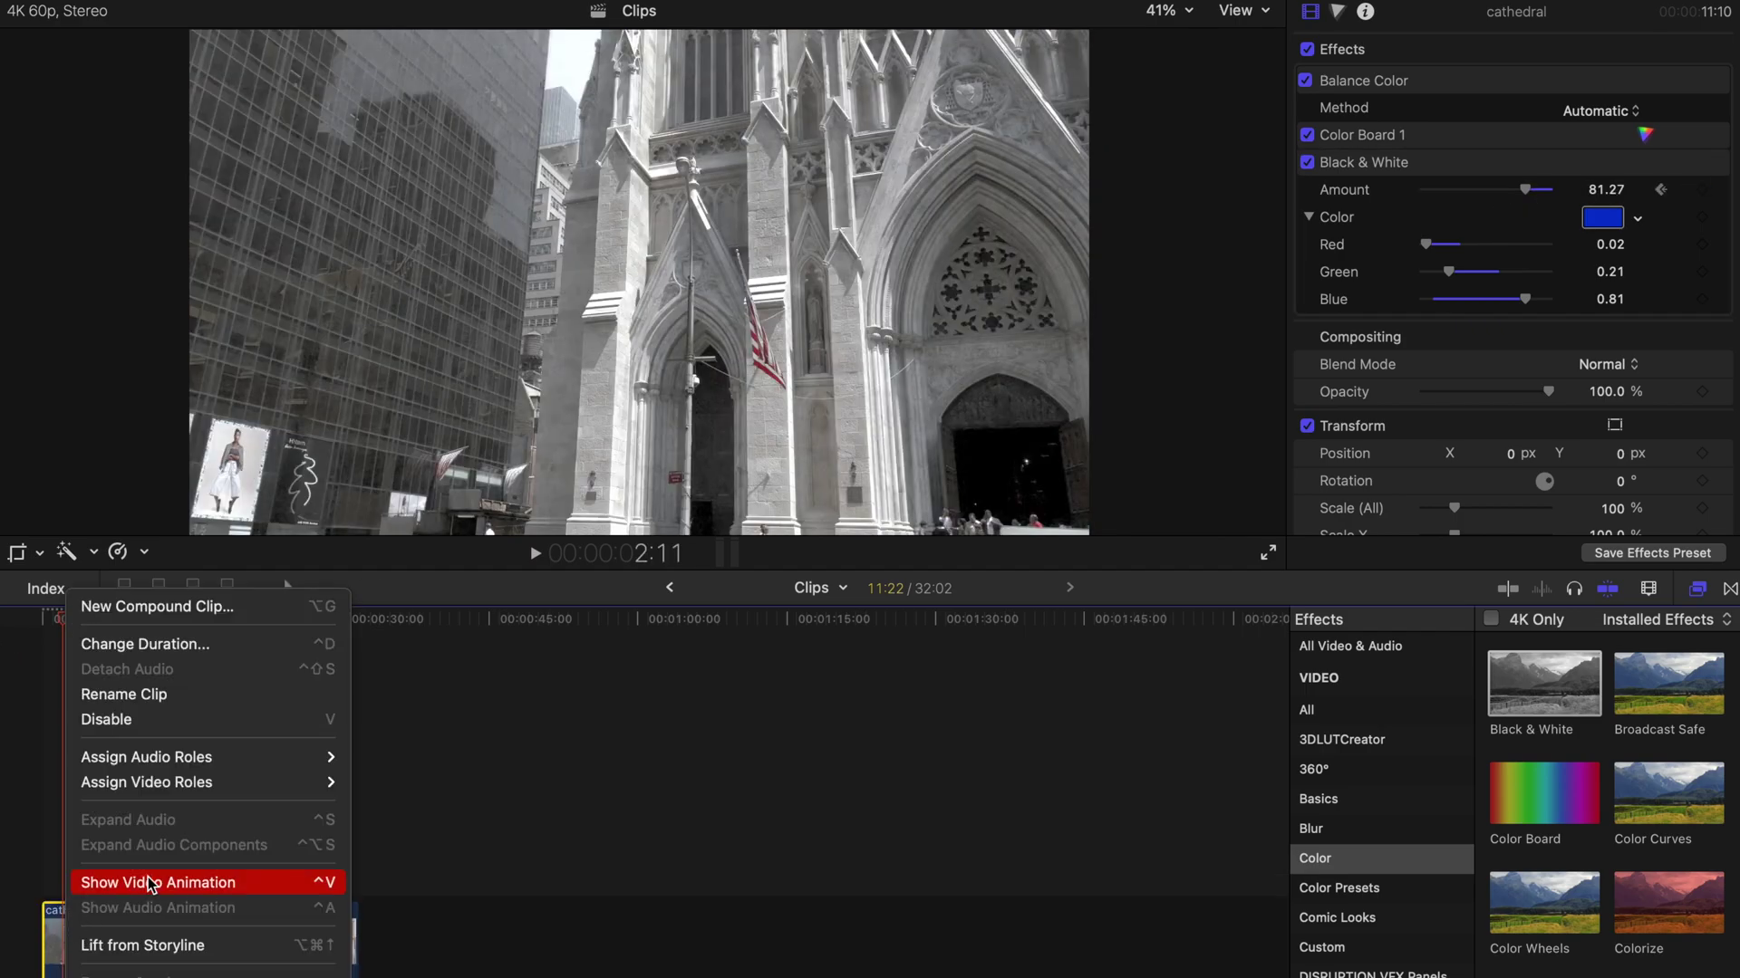
{"action": "left_click", "coordinate": [145, 761]}
{"action": "scroll", "coordinate": [91, 793], "scroll_direction": "down", "scroll_amount": 2}
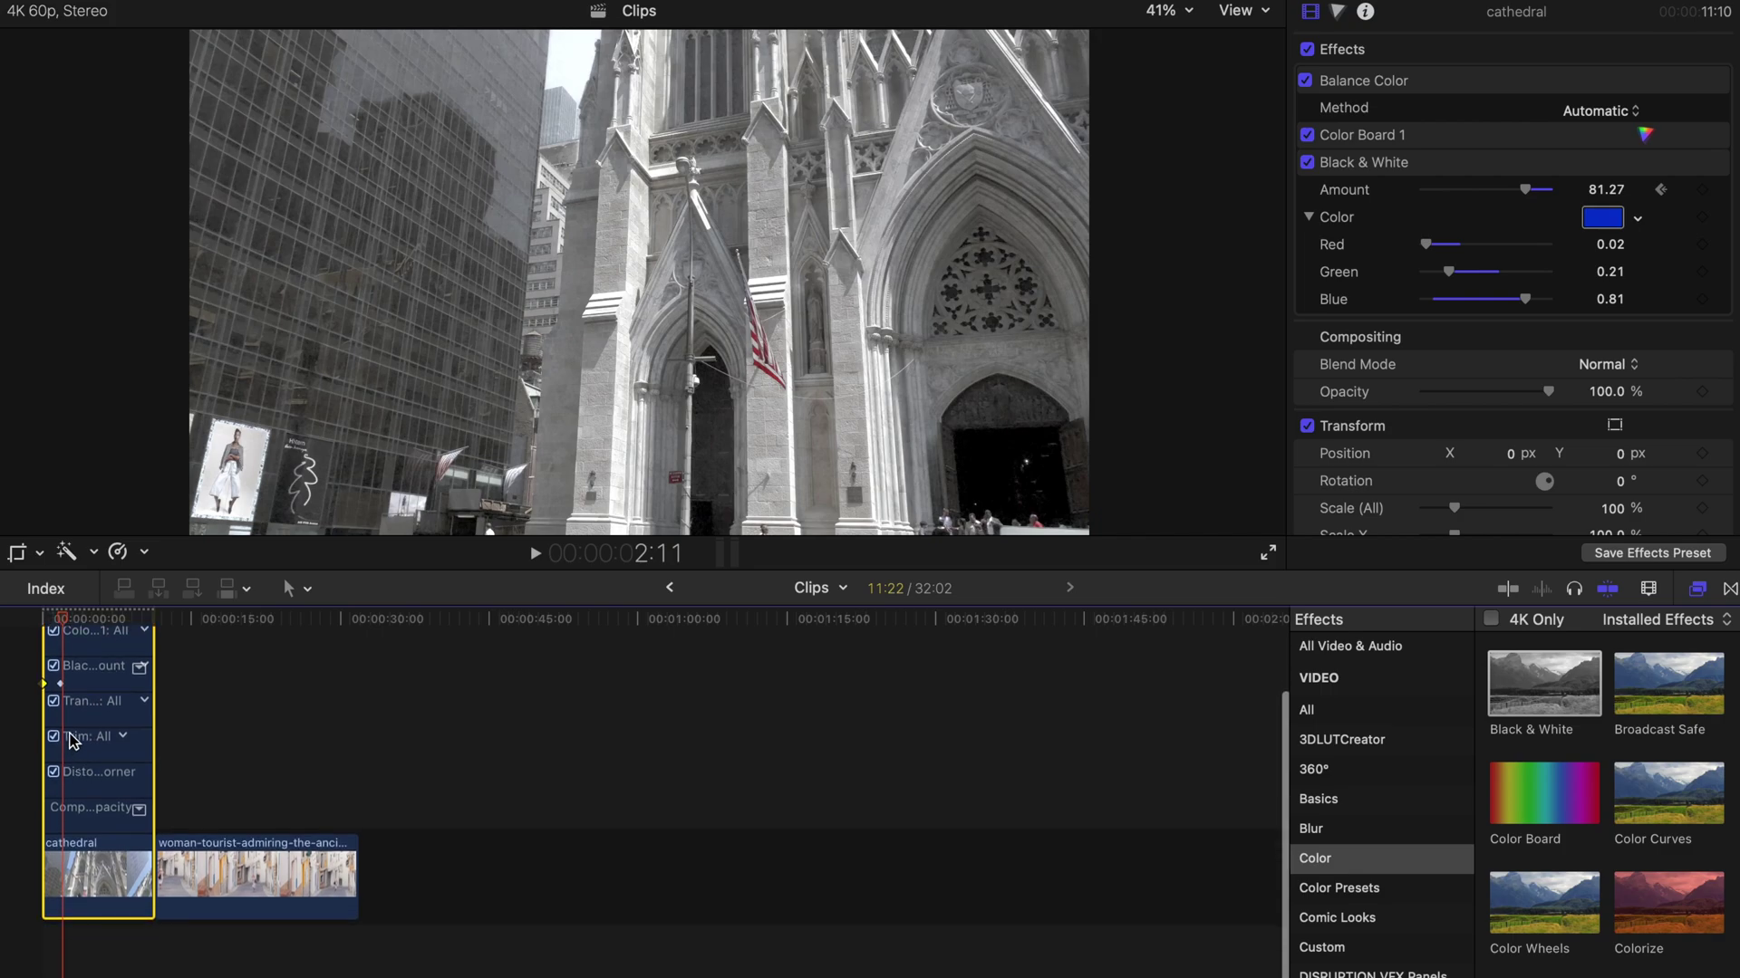
{"action": "left_click", "coordinate": [54, 680]}
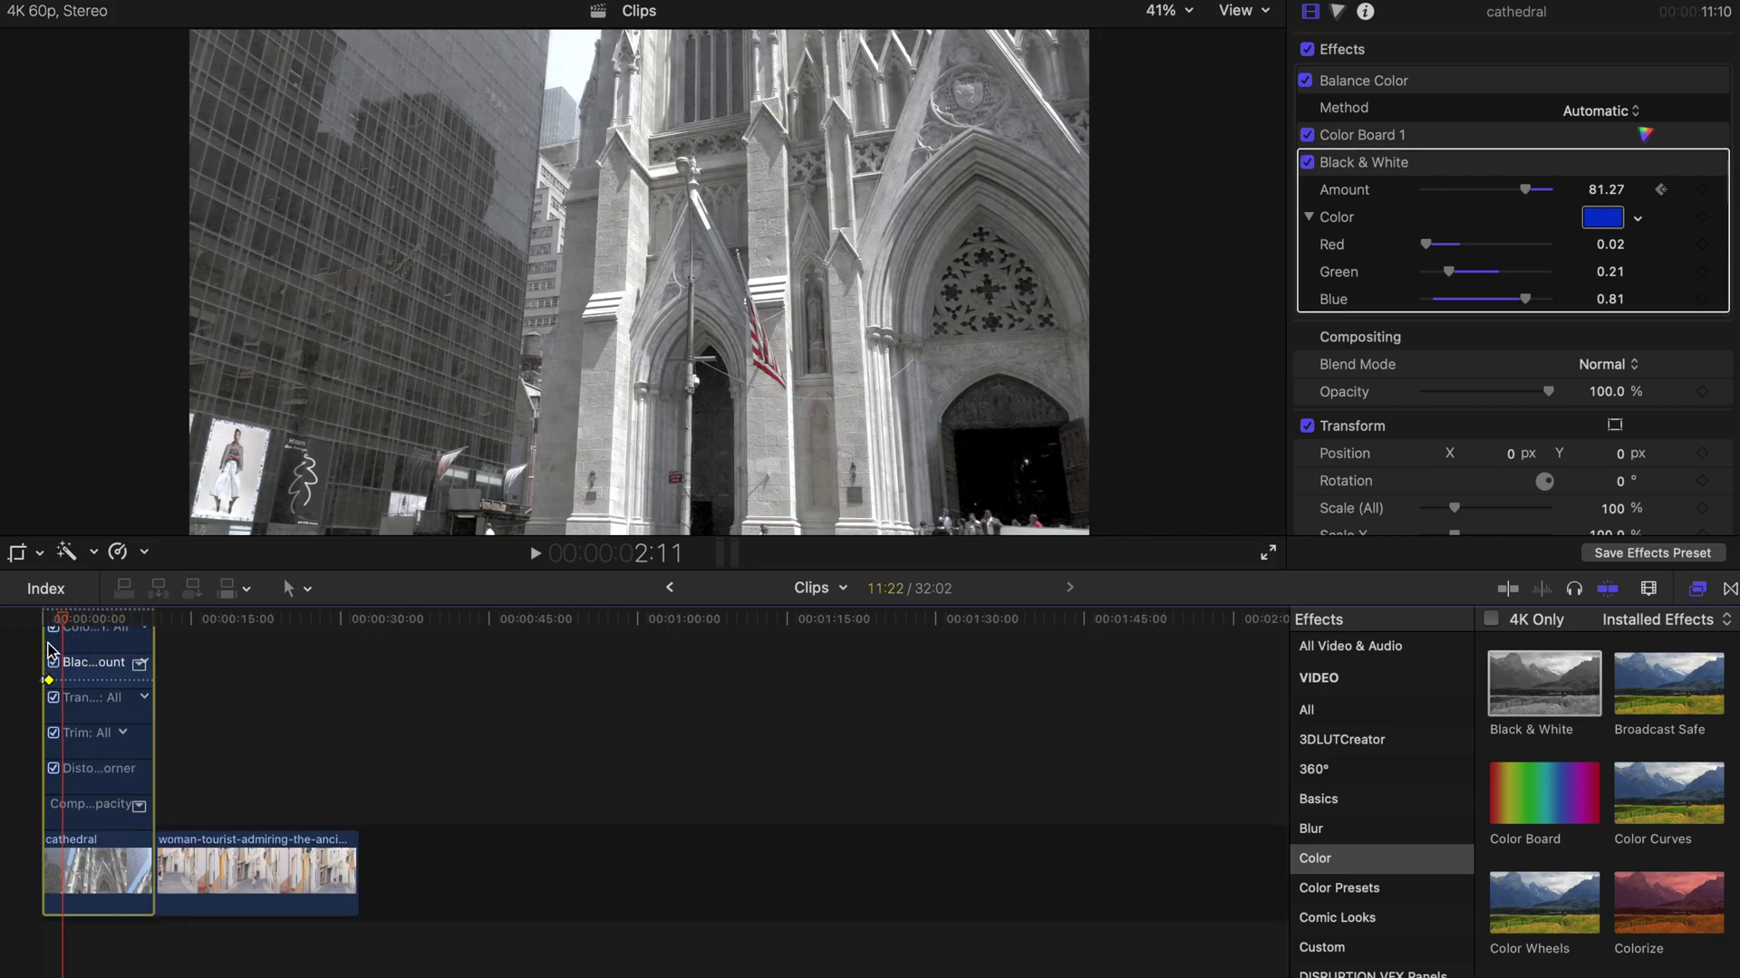
{"action": "scroll", "coordinate": [50, 684], "scroll_direction": "up", "scroll_amount": 3}
{"action": "left_click", "coordinate": [53, 686]}
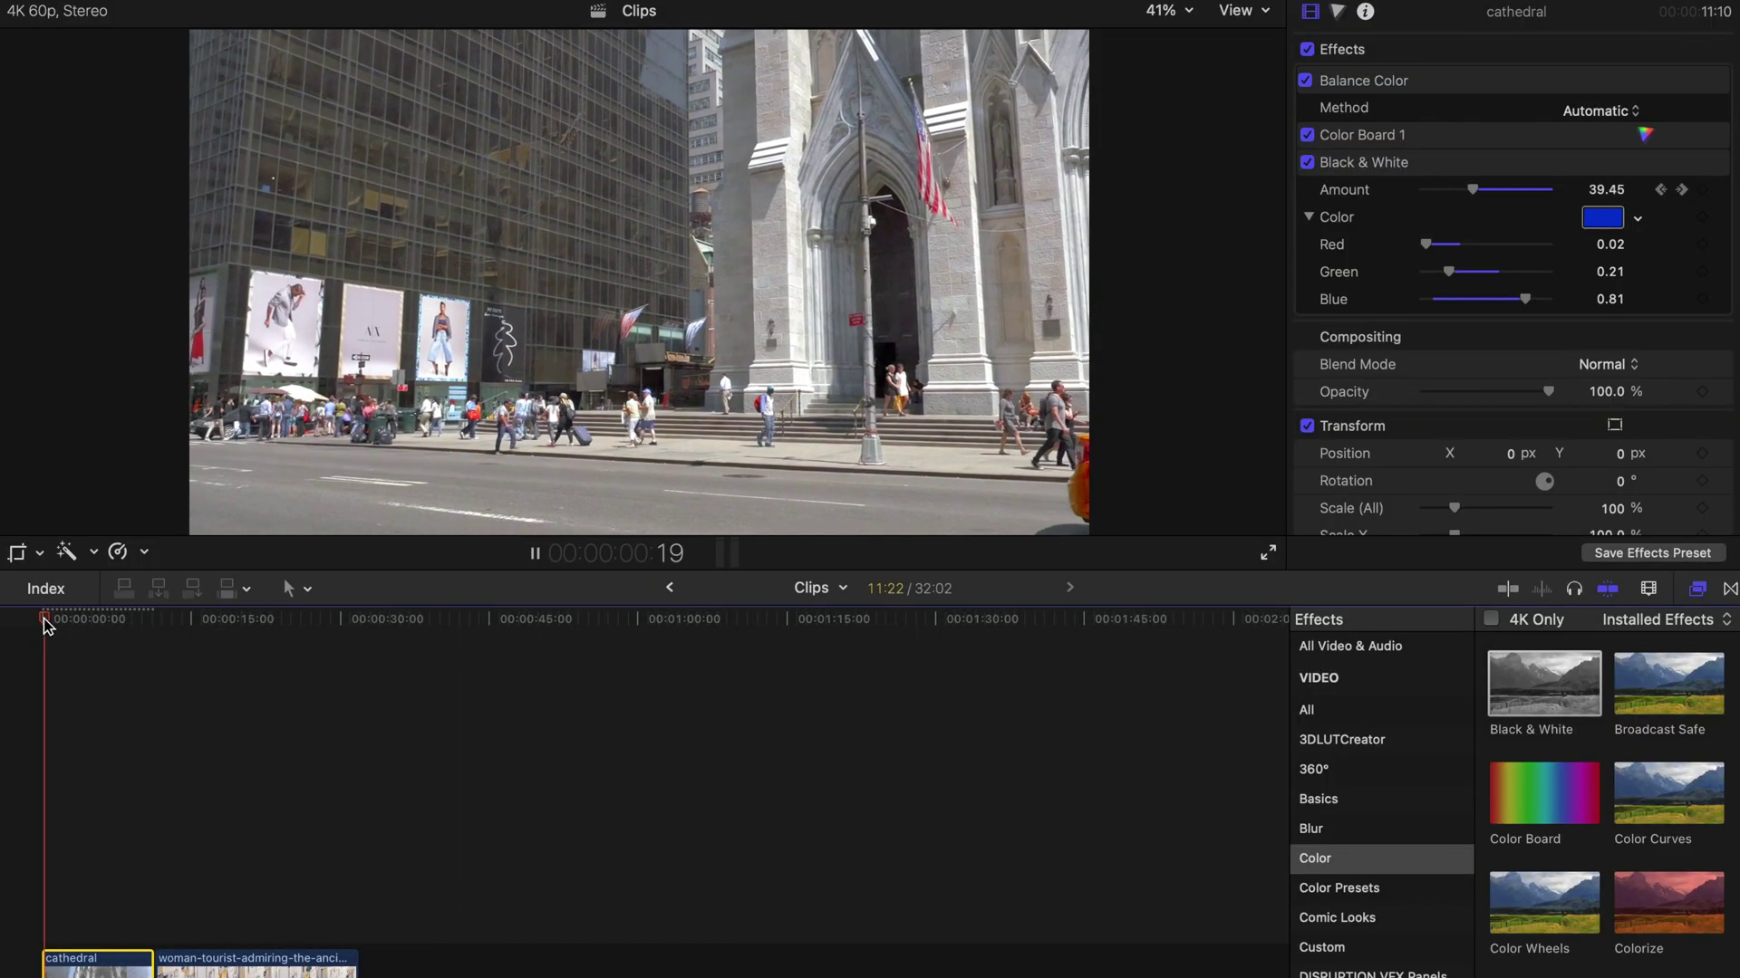
{"action": "key", "text": "space"}
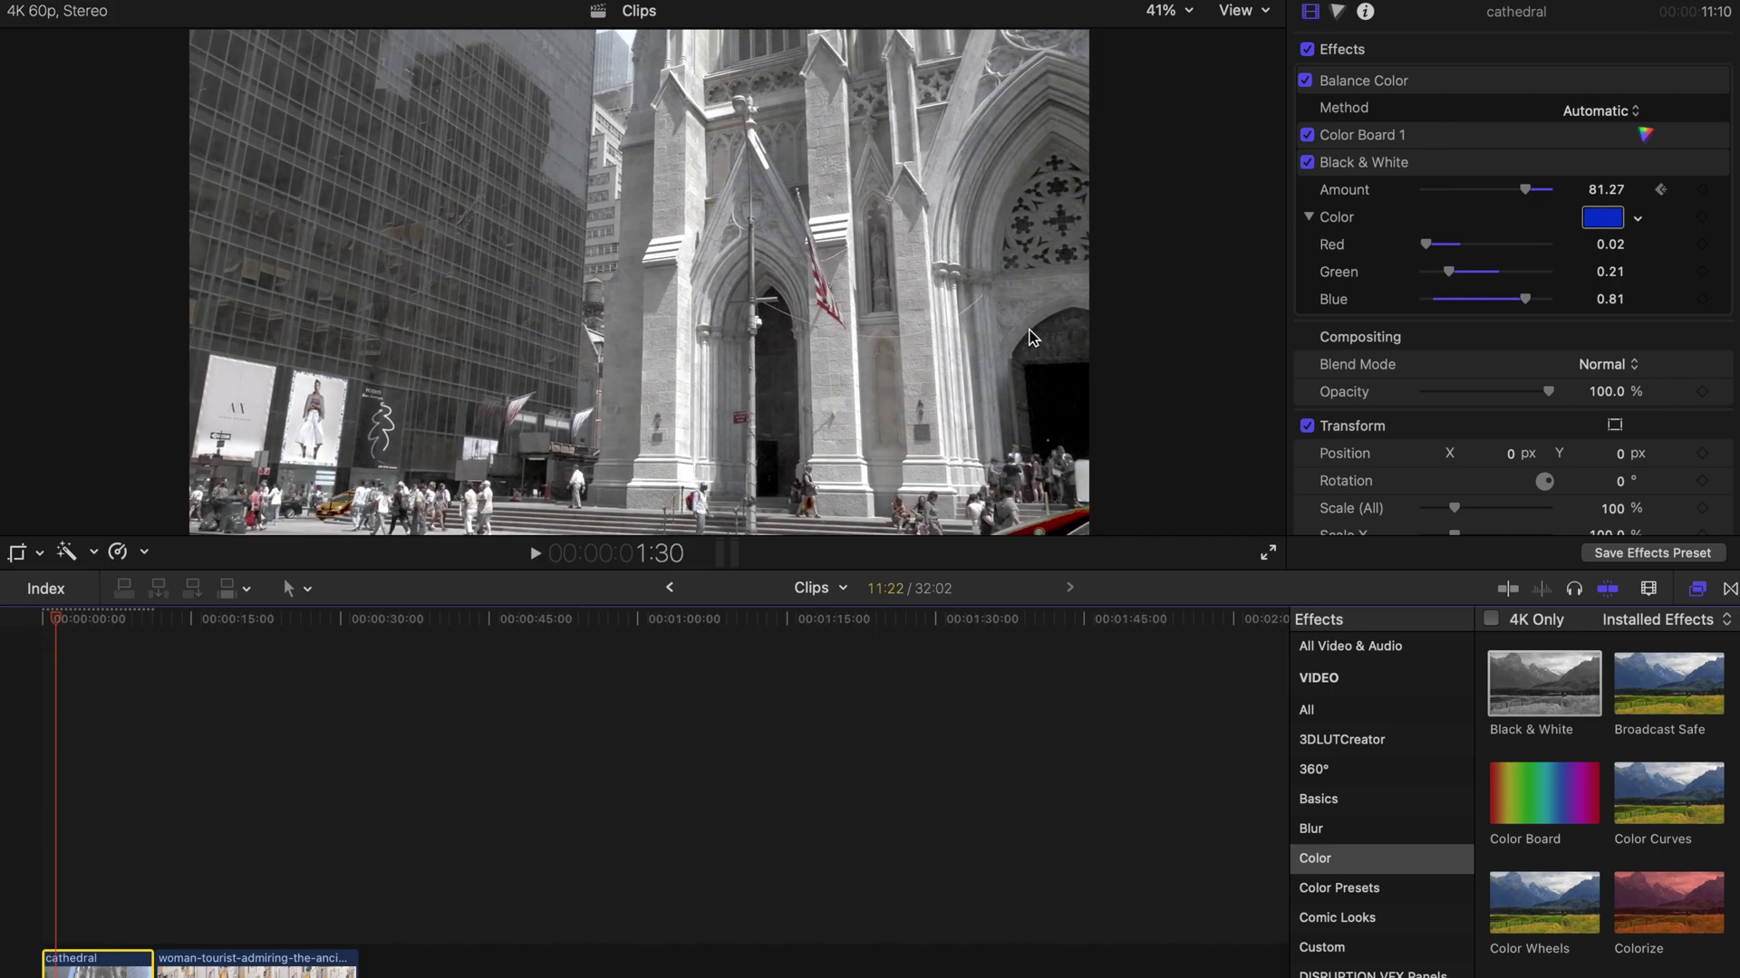
Raise the cathedral clip's faded-in Black & White Amount to 100, and shift the alley clip's tint toward pink
{"action": "left_click", "coordinate": [40, 623]}
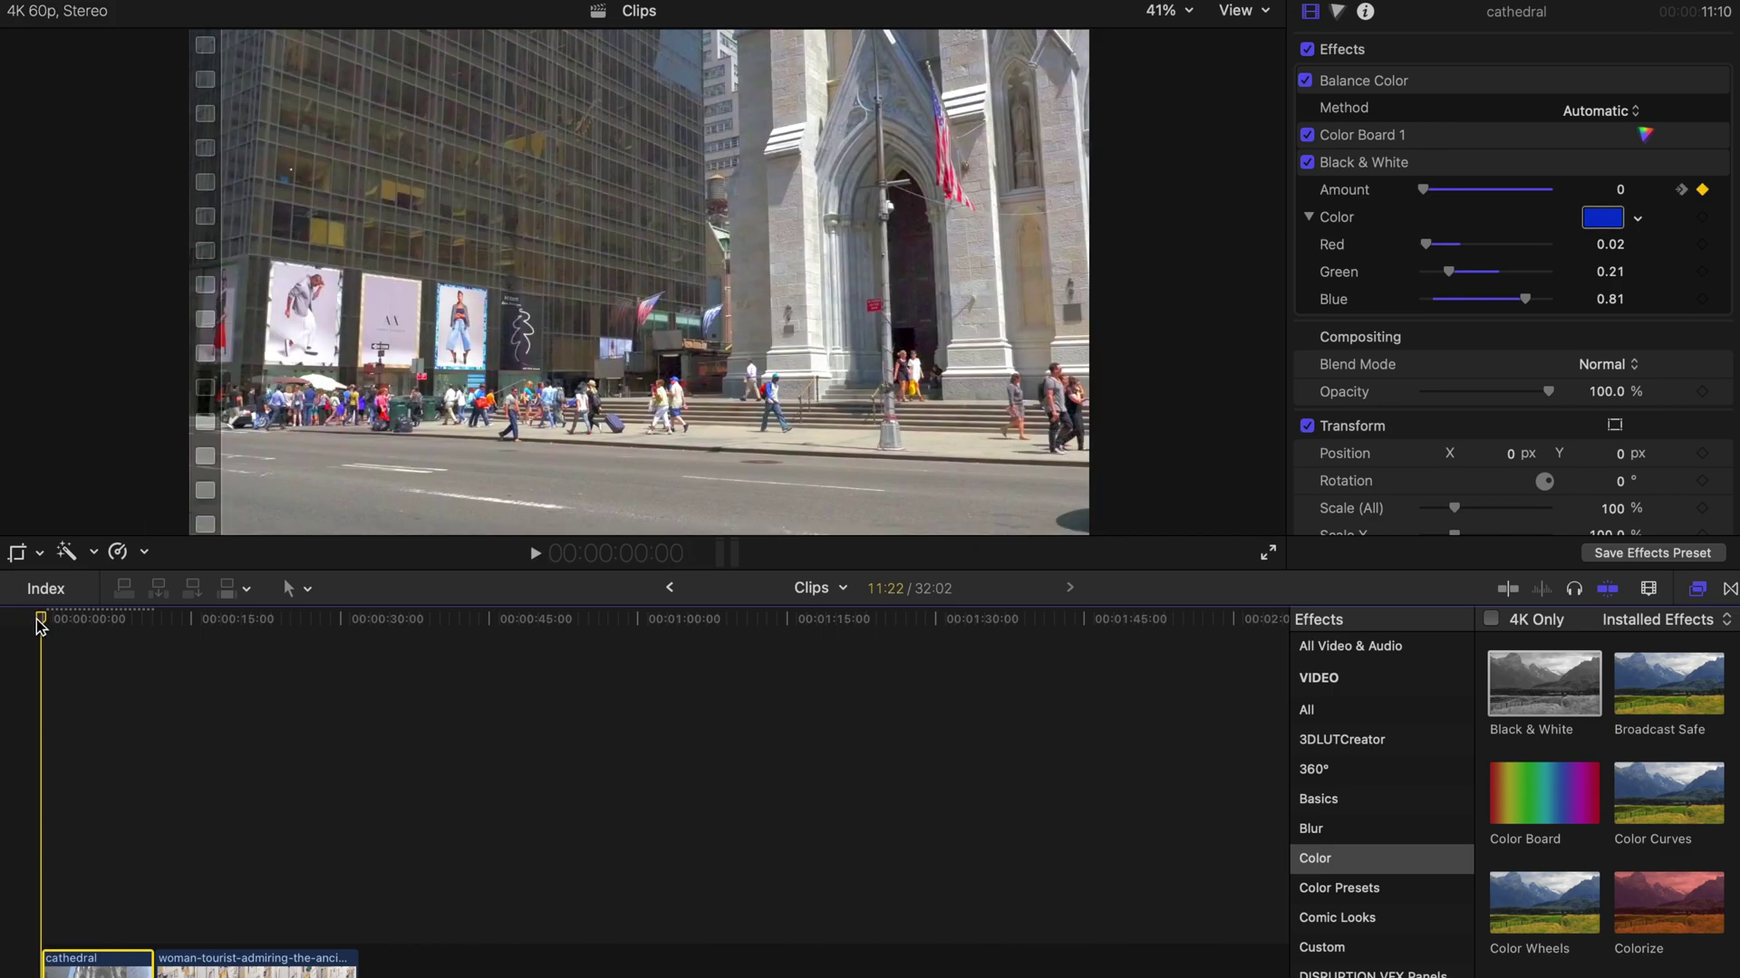
{"action": "right_click", "coordinate": [131, 971]}
{"action": "left_click", "coordinate": [171, 879]}
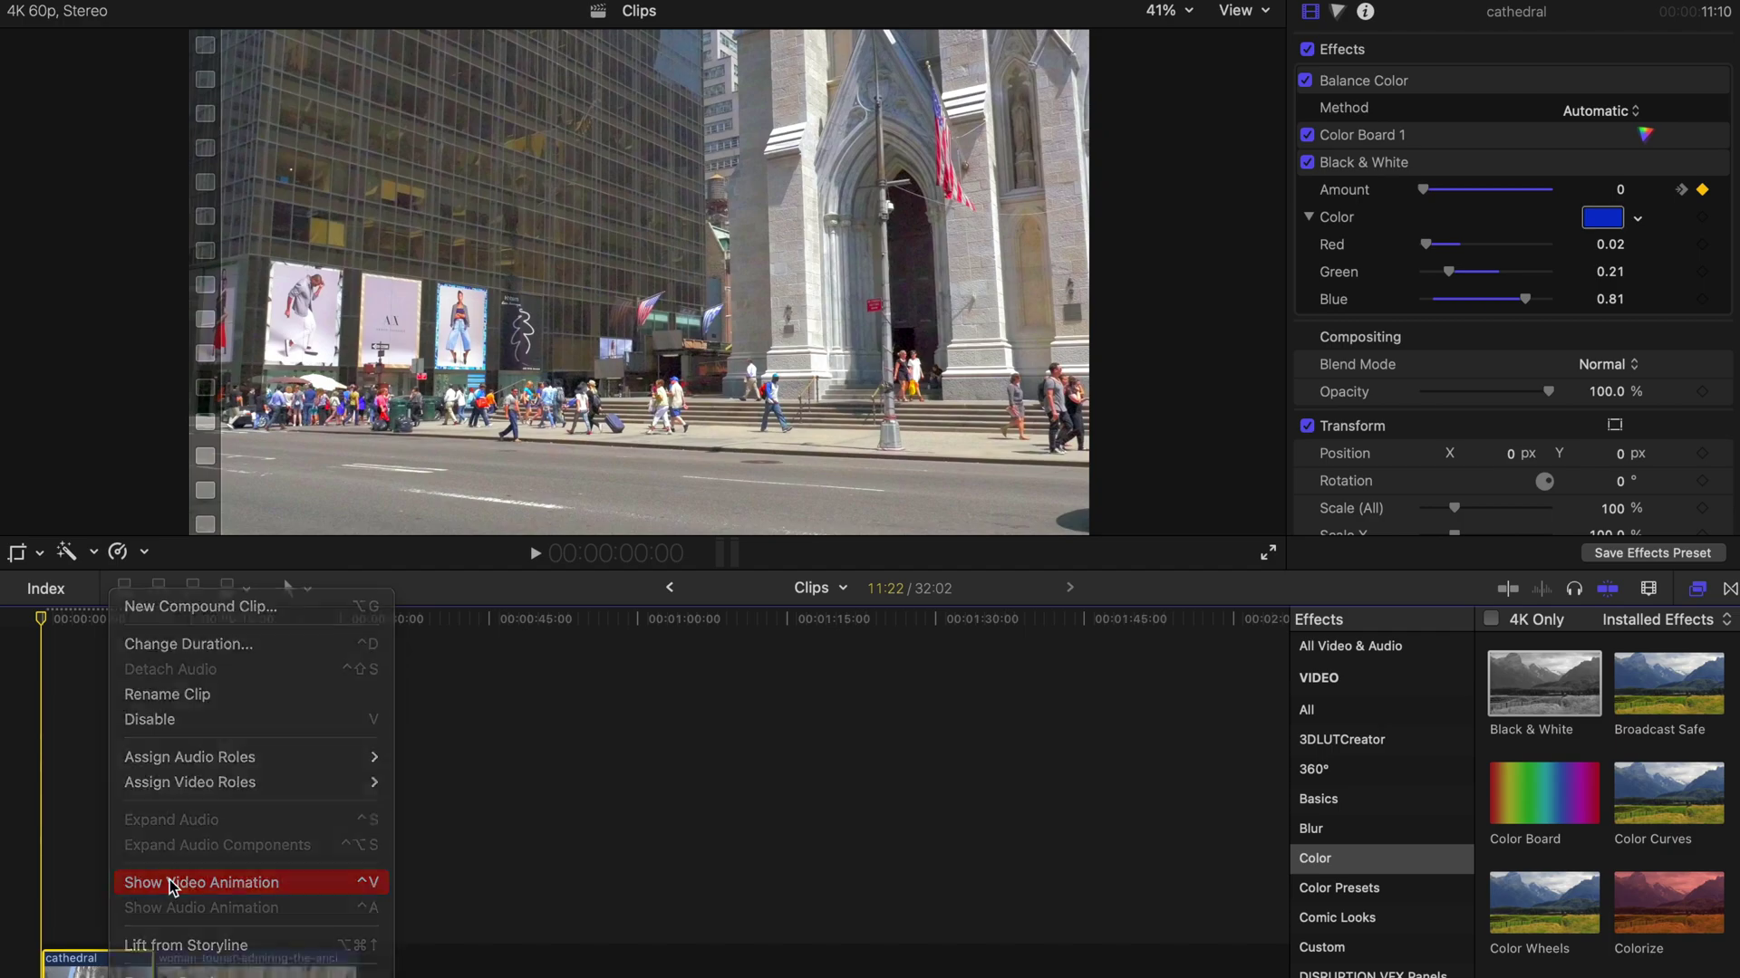
{"action": "left_click", "coordinate": [48, 621]}
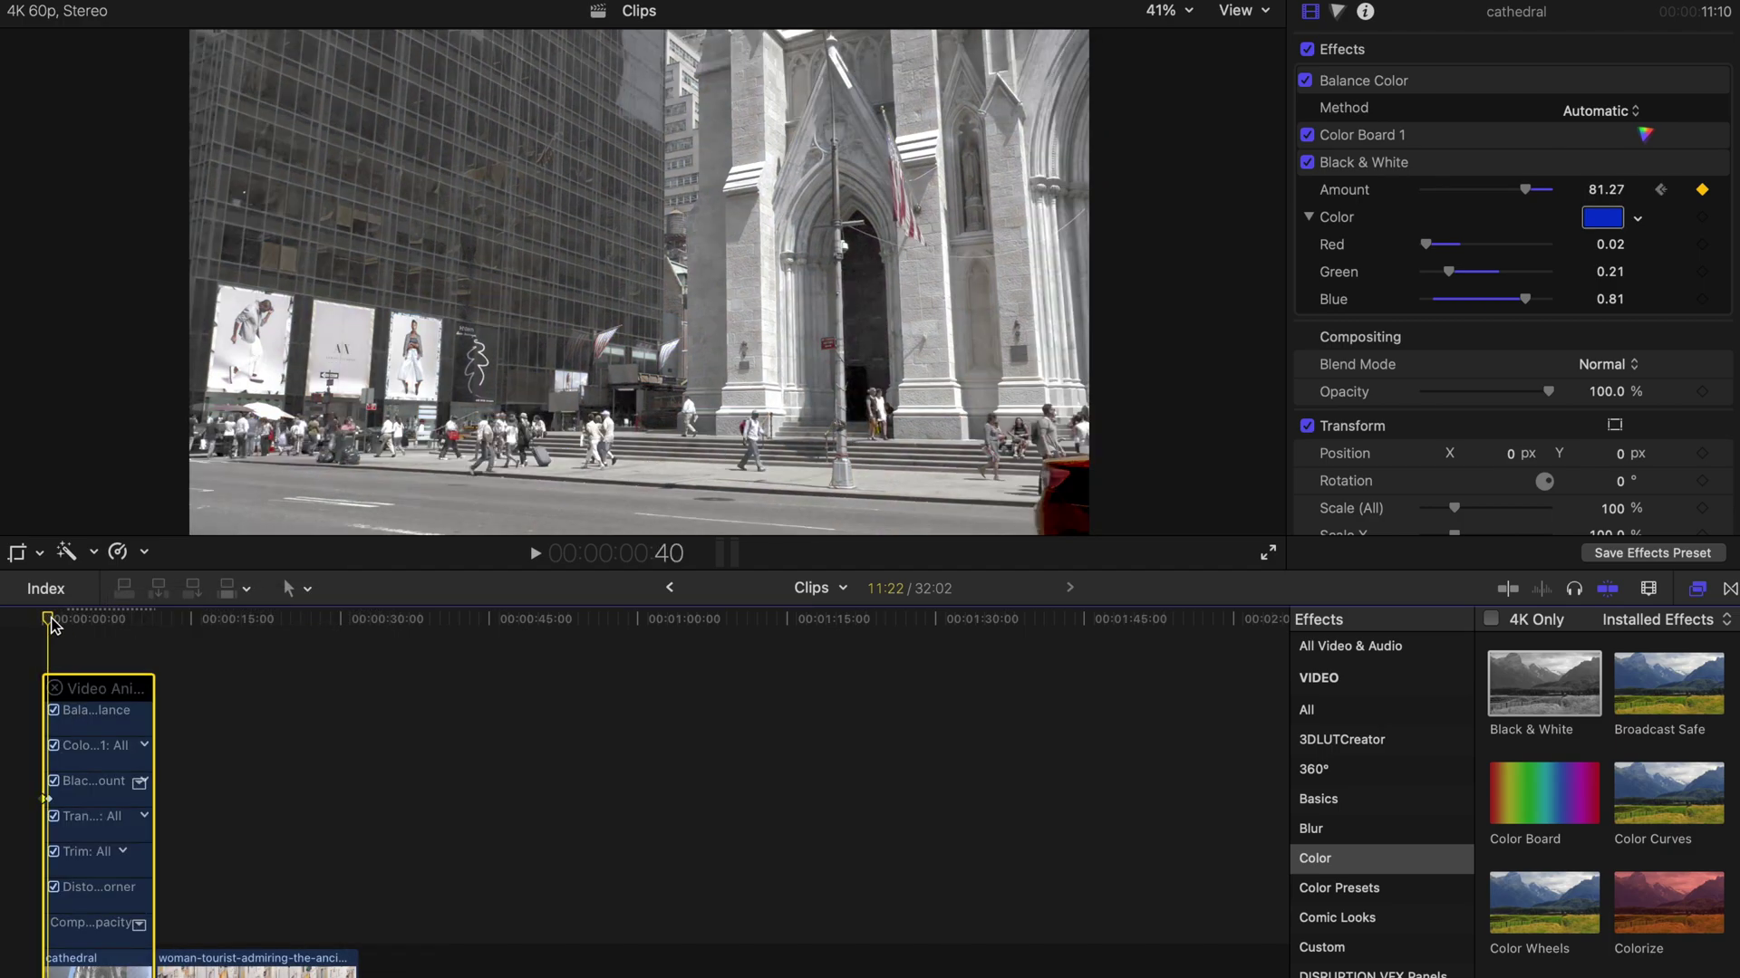
{"action": "left_click_drag", "start_coordinate": [1525, 189], "coordinate": [1551, 189]}
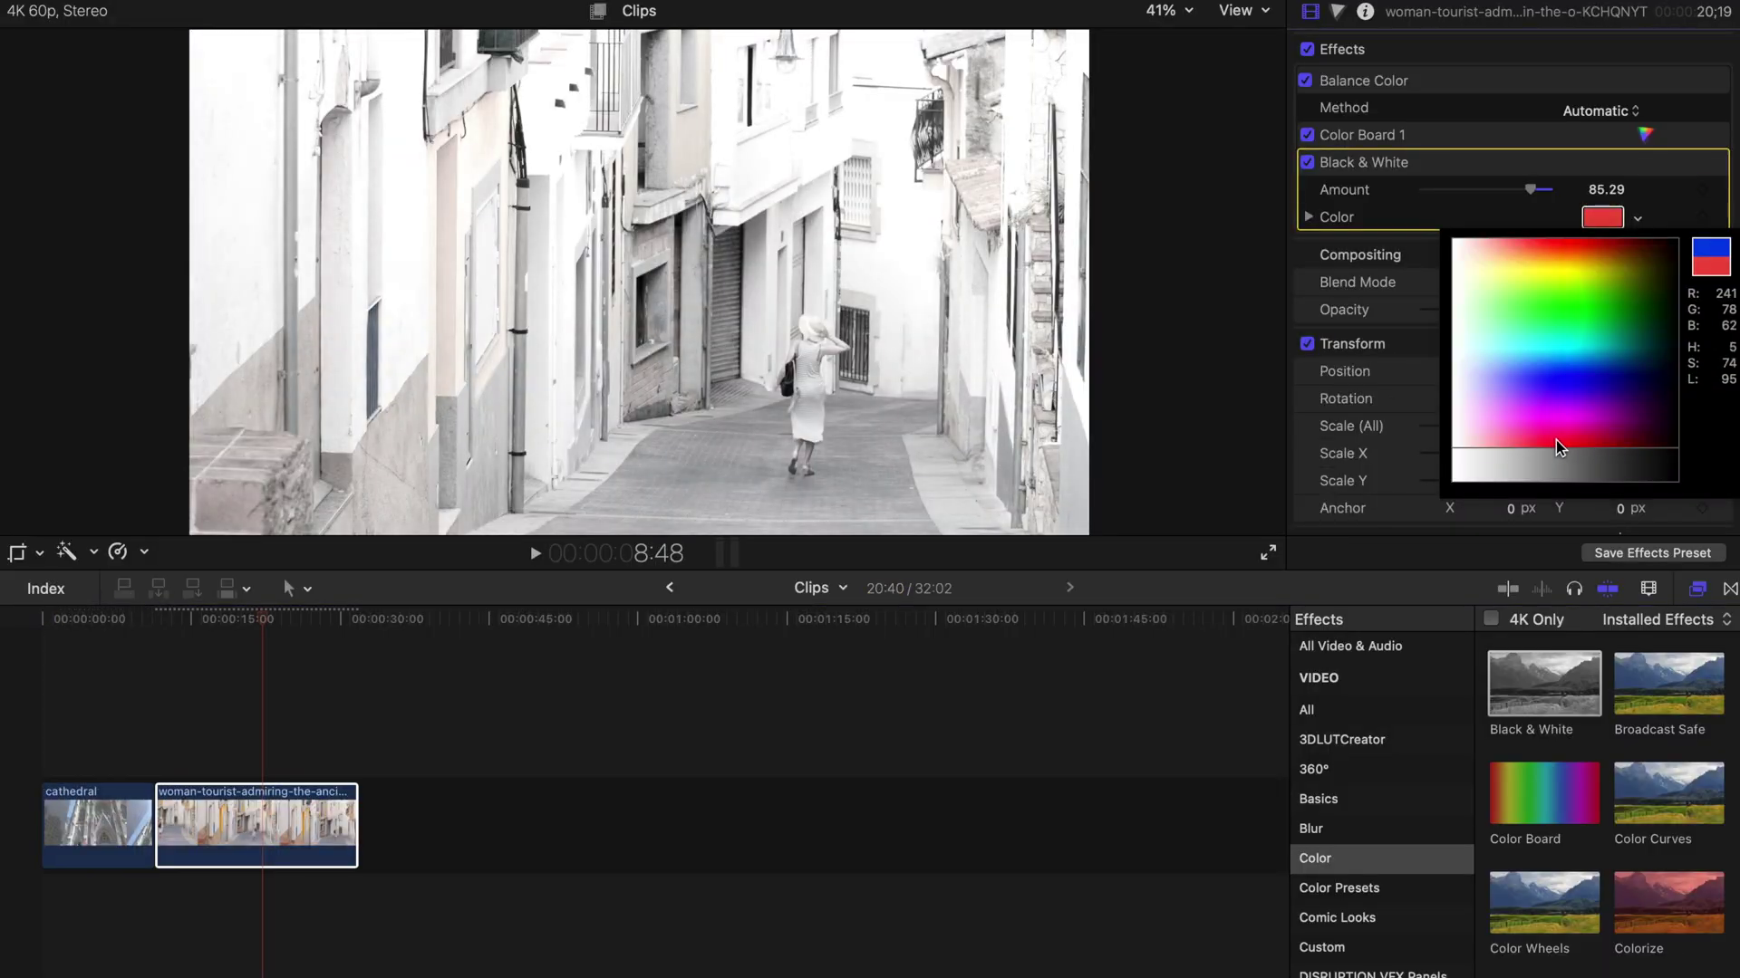
{"action": "left_click_drag", "start_coordinate": [1556, 439], "coordinate": [1579, 437]}
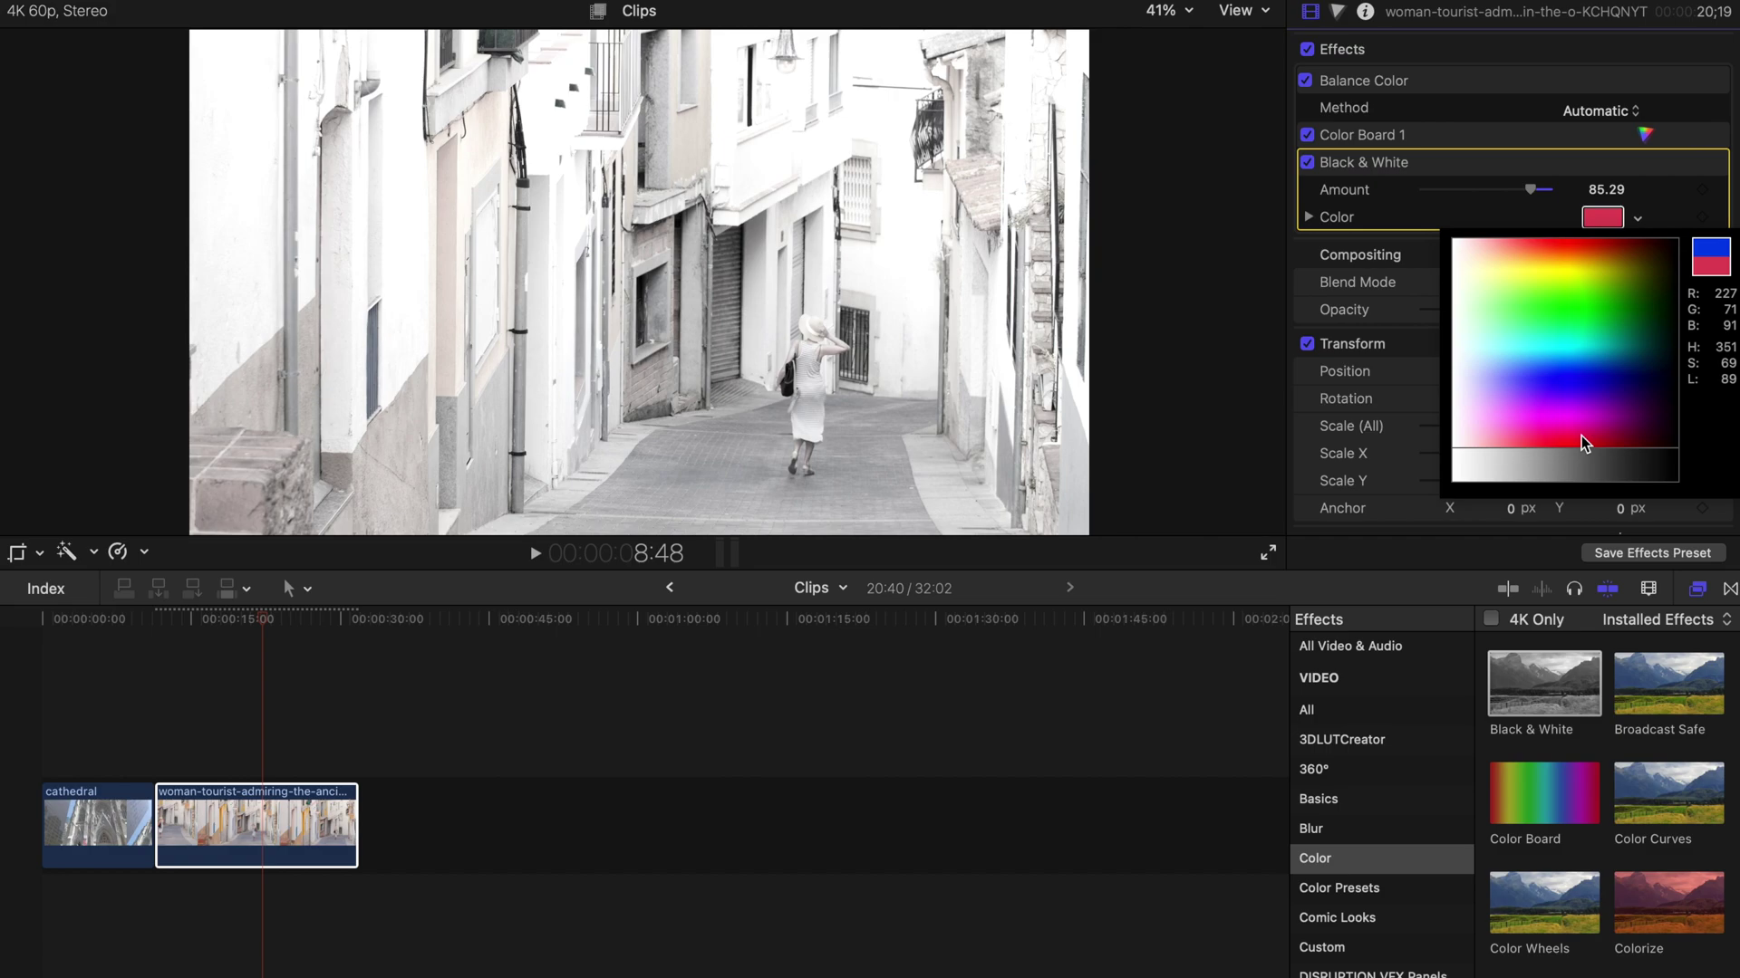
{"action": "key", "text": "Escape"}
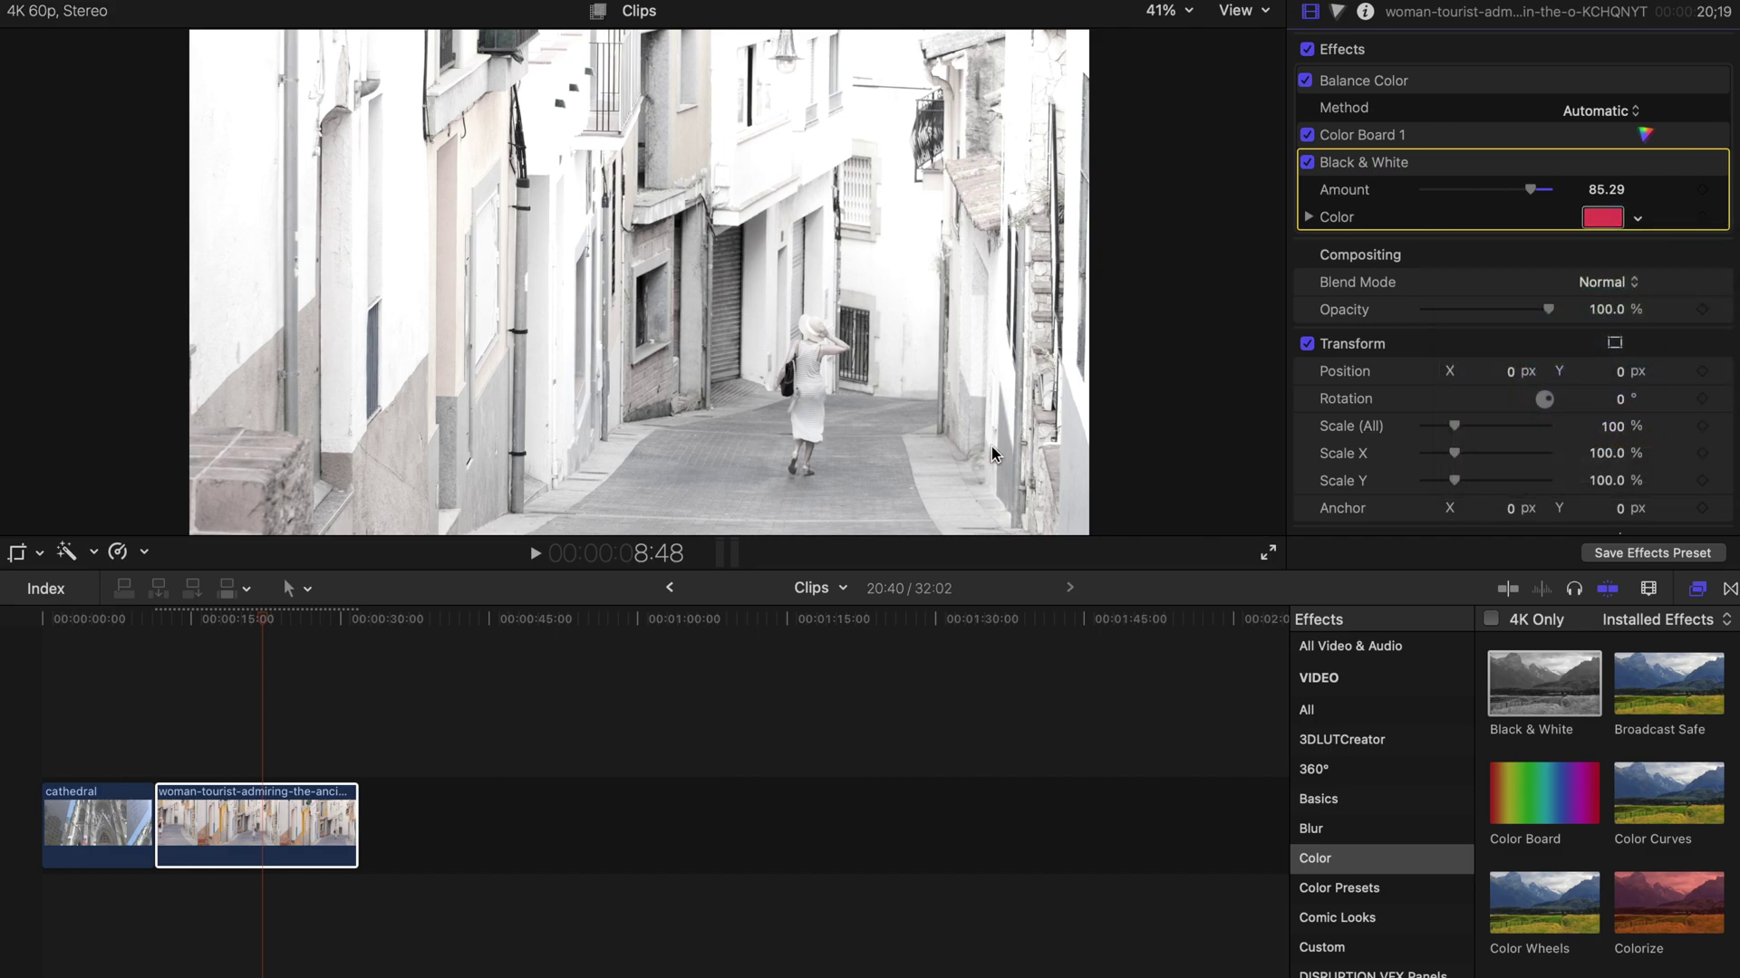